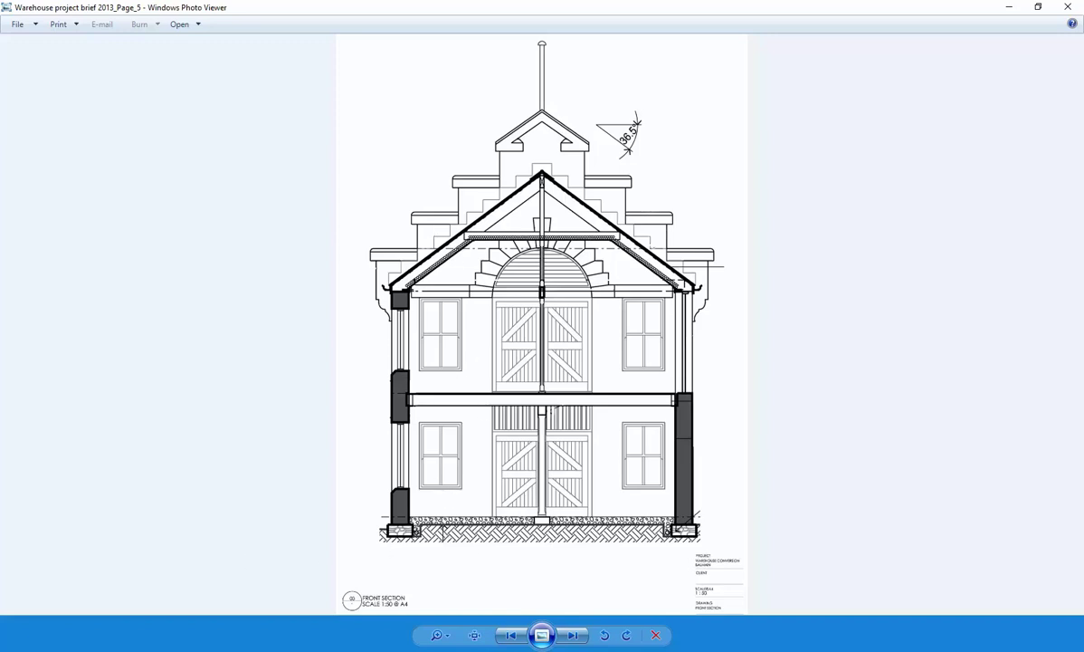
- Browse the StudentResources (P:) drive to EDU_DC_InteriorDesign, Construction 1, Balmain Warehouse to find the warehouse project brief pages
click(57, 649)
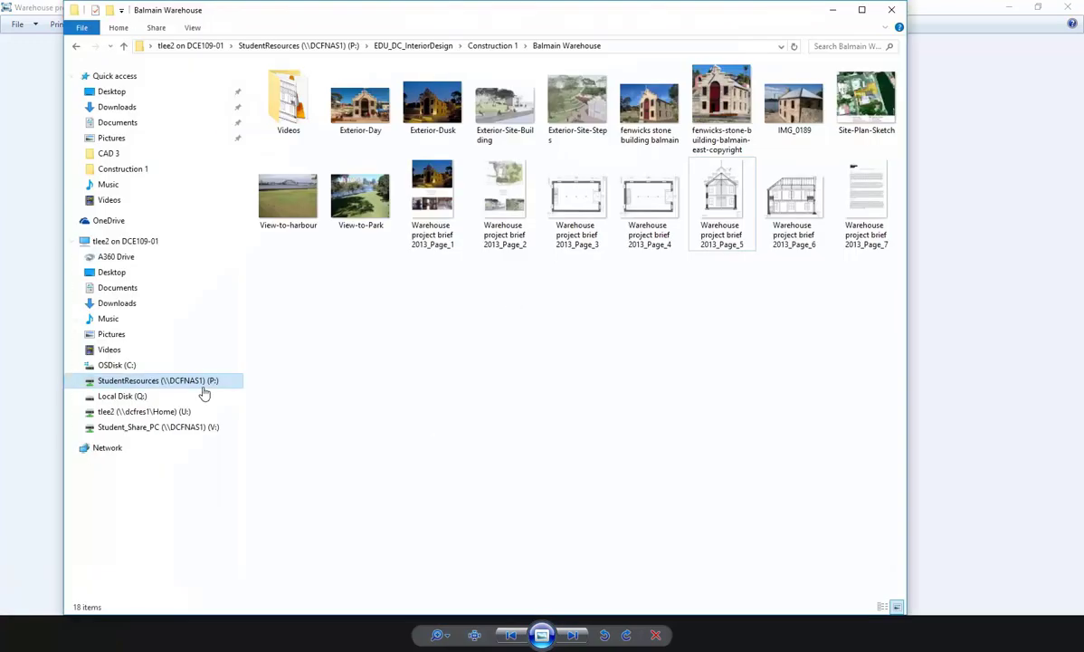
click(123, 380)
click(288, 101)
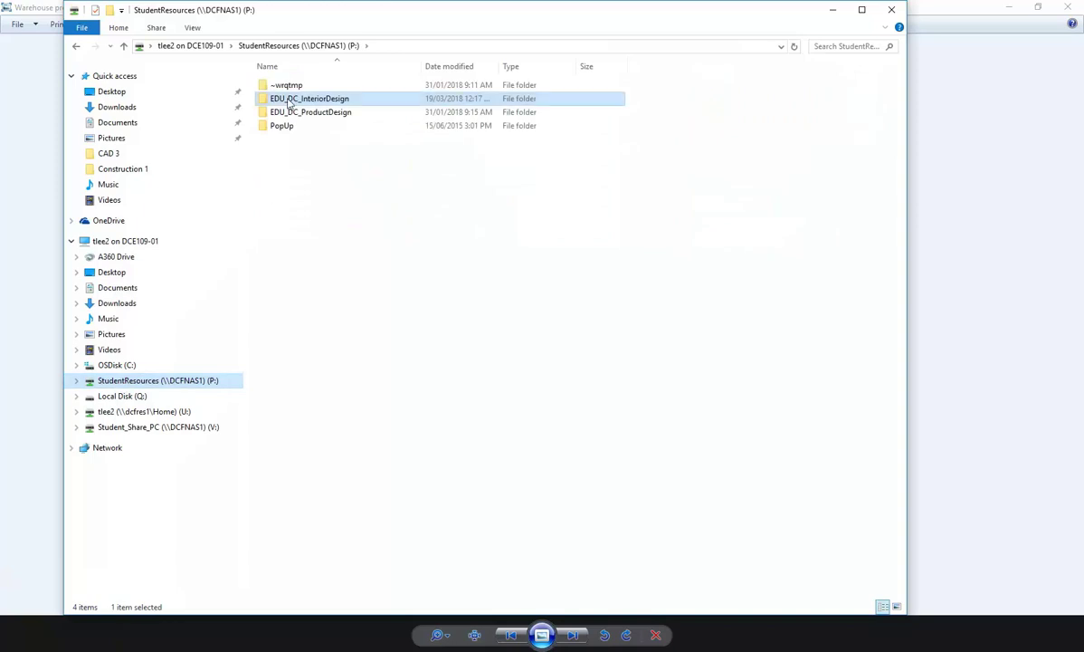
double_click(288, 101)
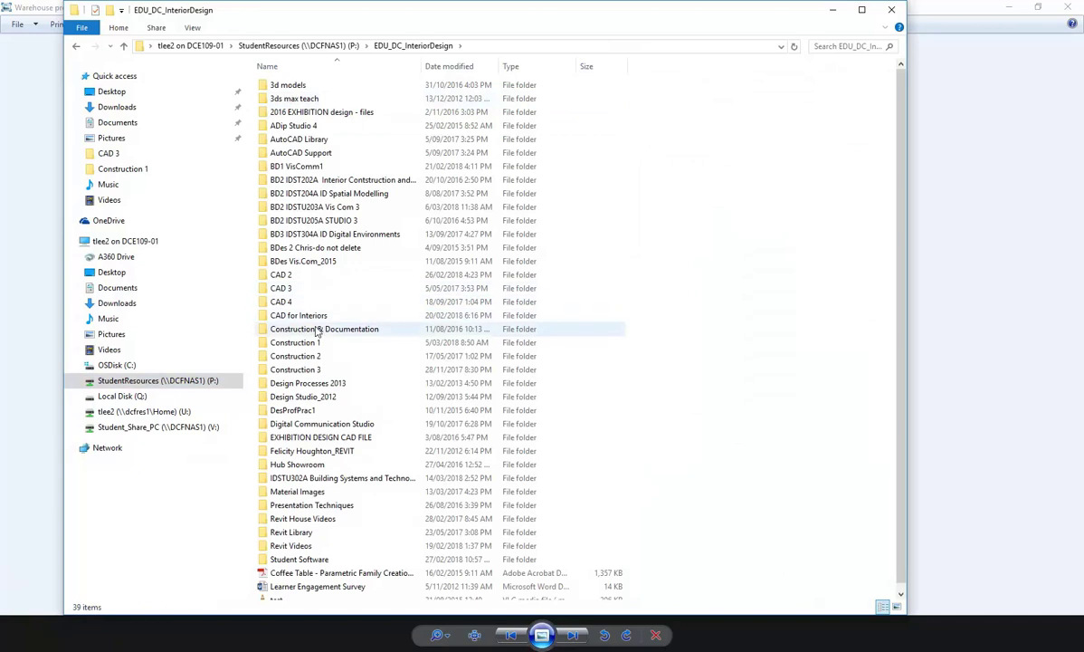
double_click(307, 344)
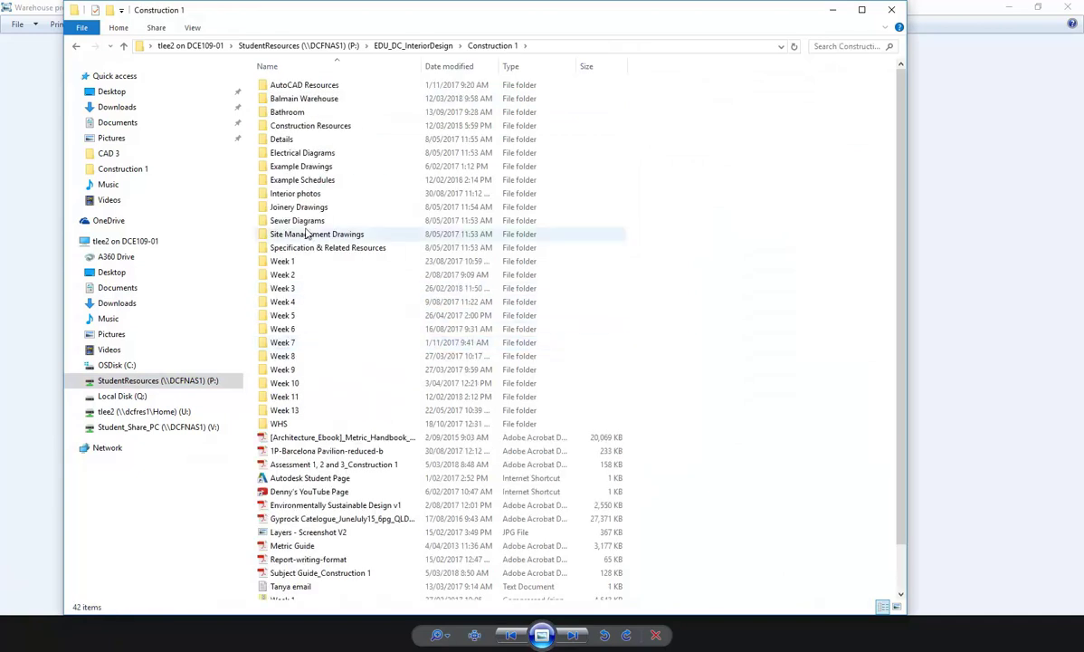
double_click(301, 100)
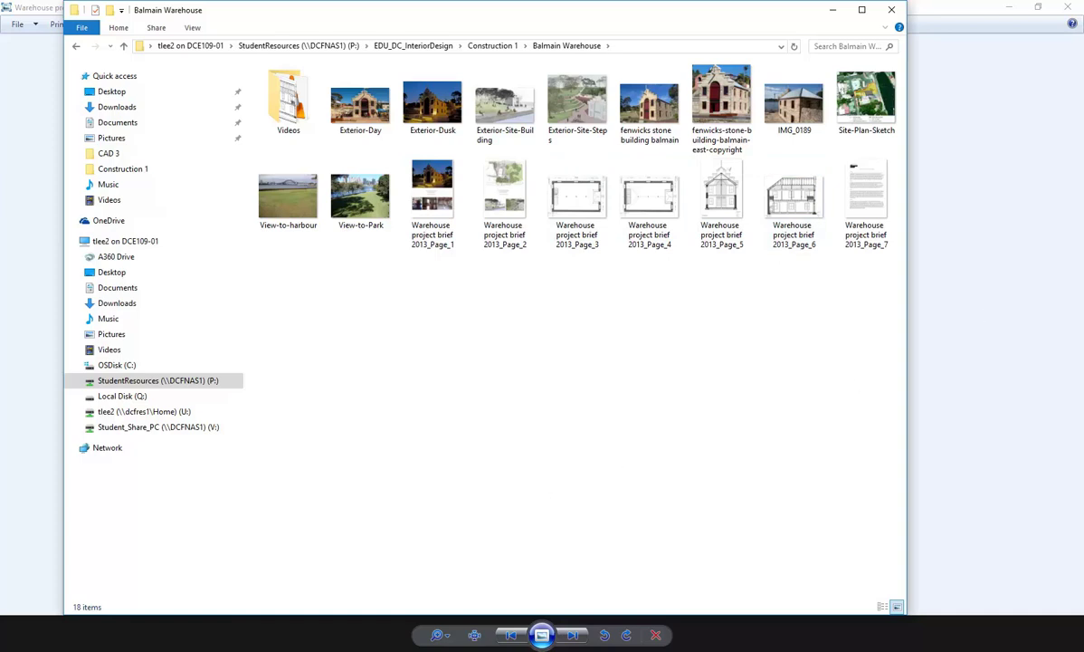
- Switch to the FenwicksStone 2018 Existing drawing in AutoCAD and start attaching a reference file, limited to all image files
mouse_move(298, 638)
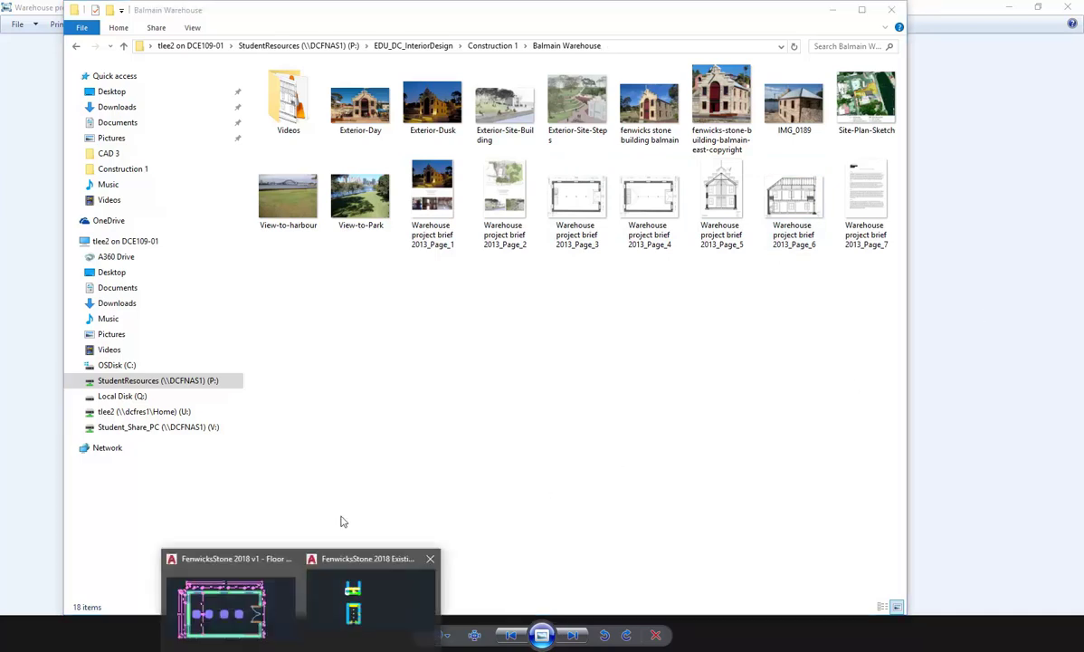
click(359, 613)
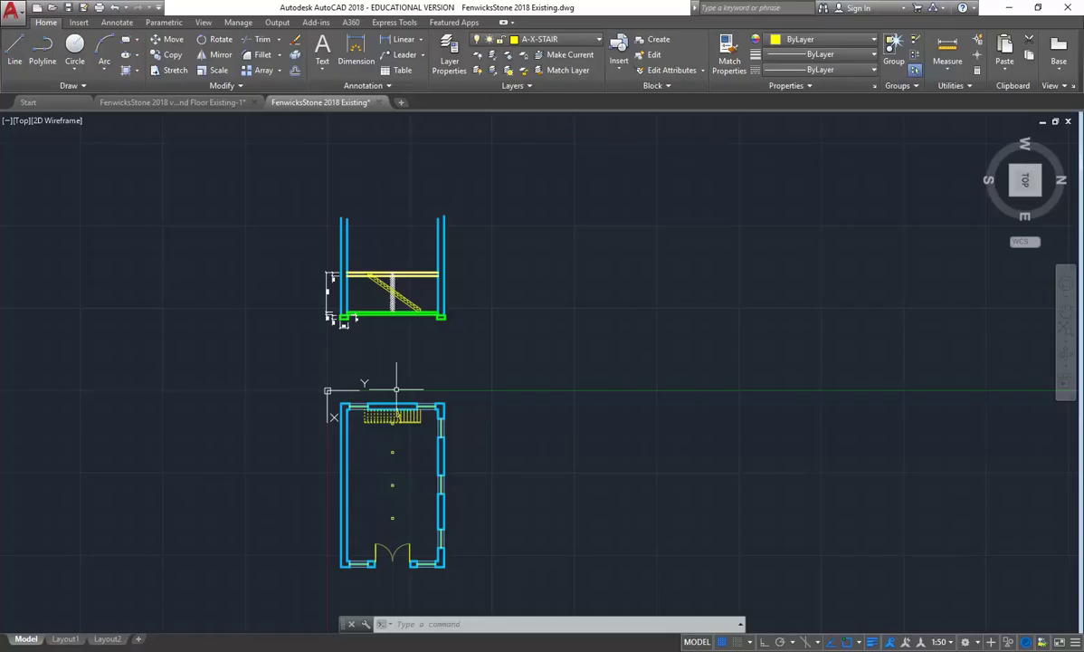
click(81, 22)
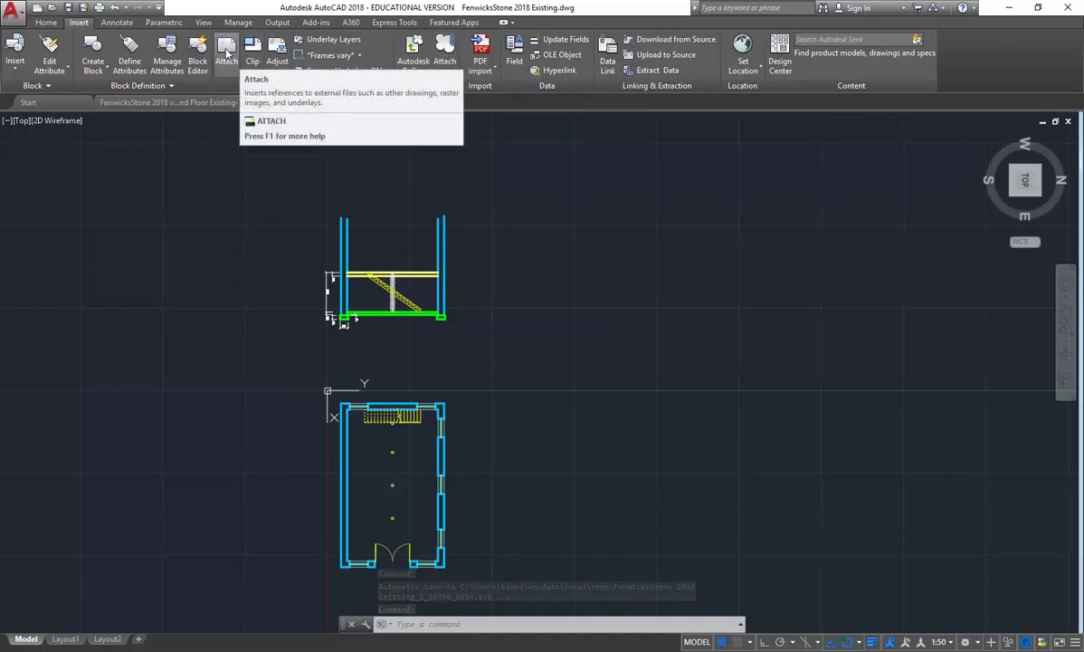
click(226, 47)
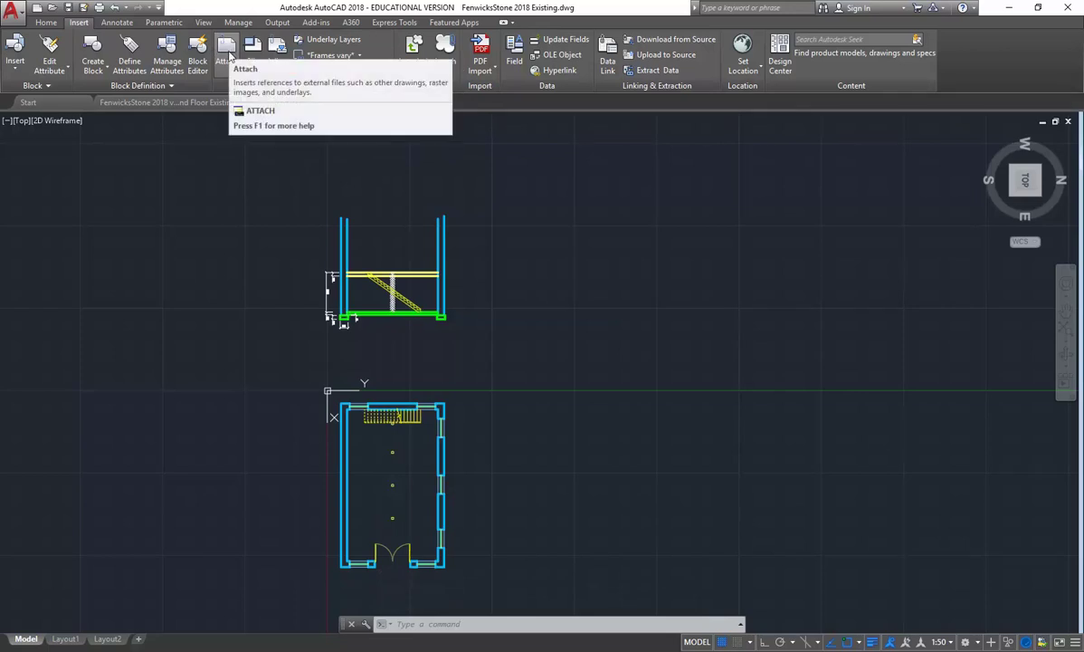
click(230, 56)
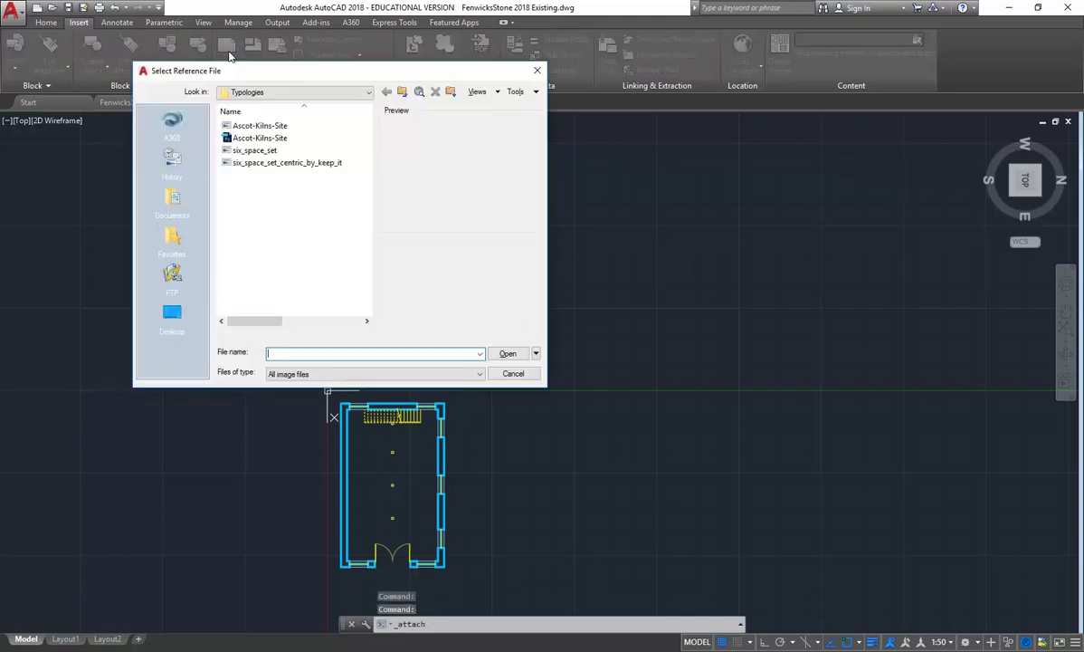
click(358, 376)
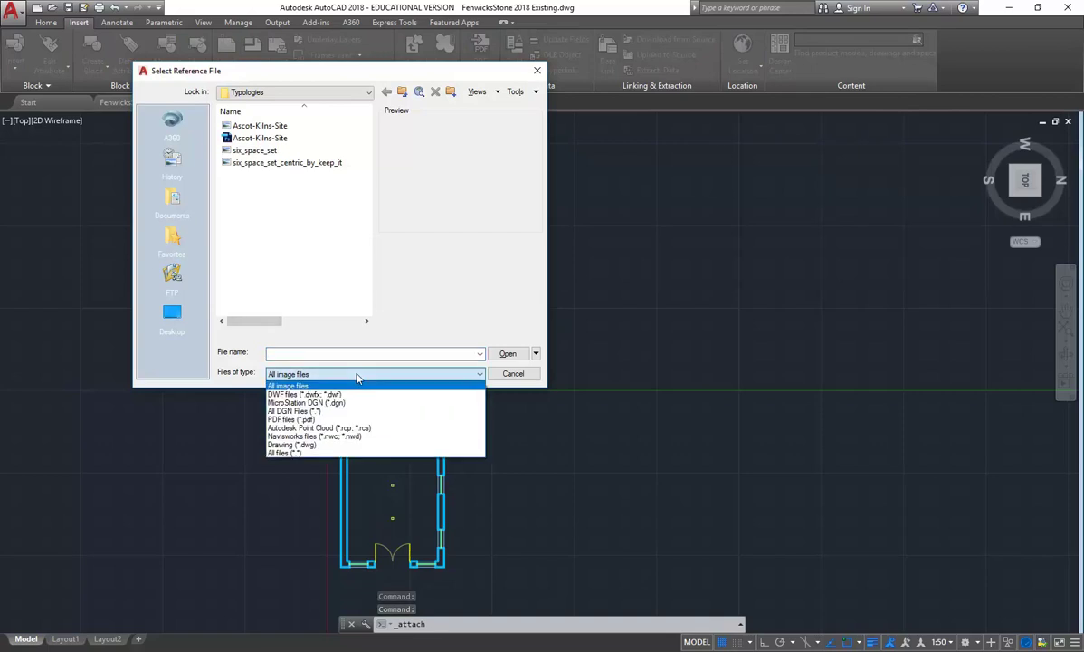
click(308, 386)
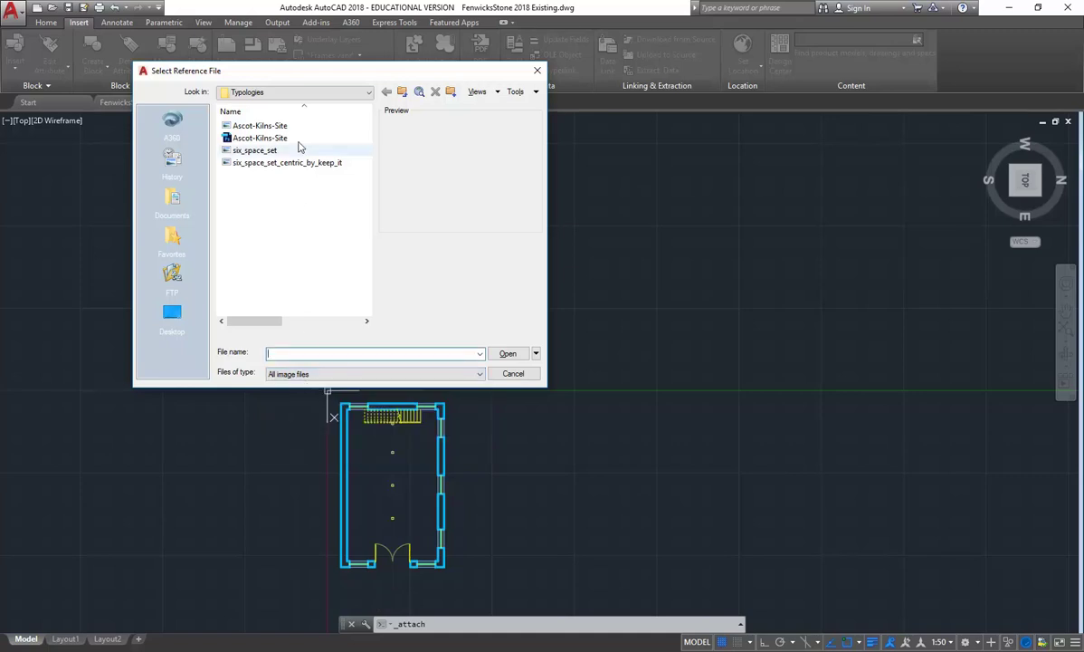
- Browse for the reference in StudentResources (P:), EDU_DC_InteriorDesign, Construction 1, Balmain Warehouse, and enlarge the file selection window
click(305, 94)
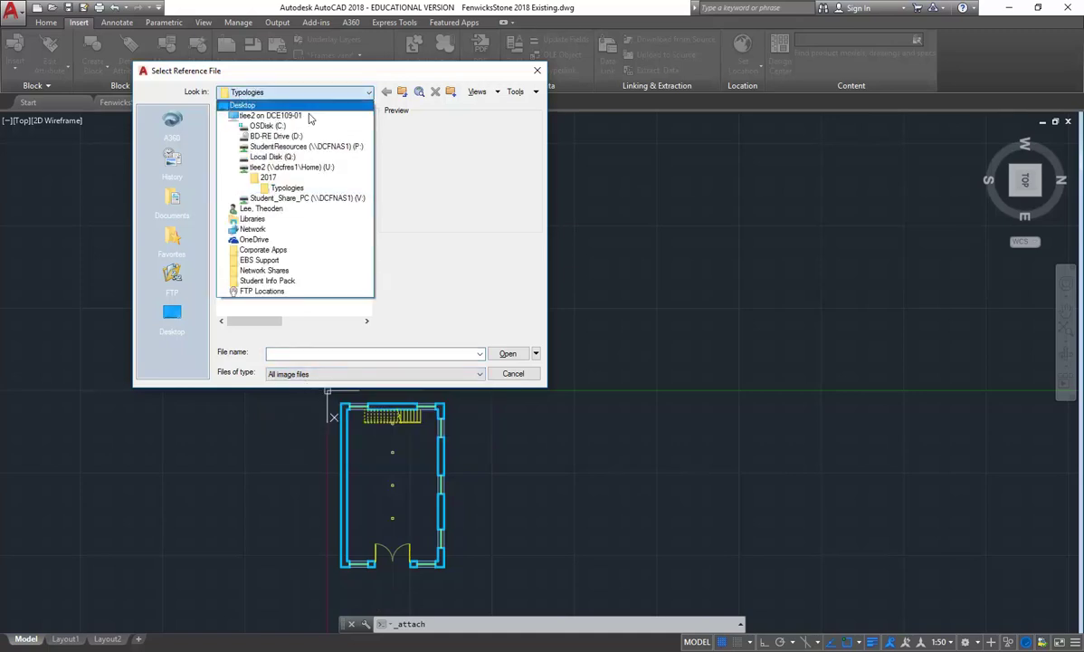
click(305, 148)
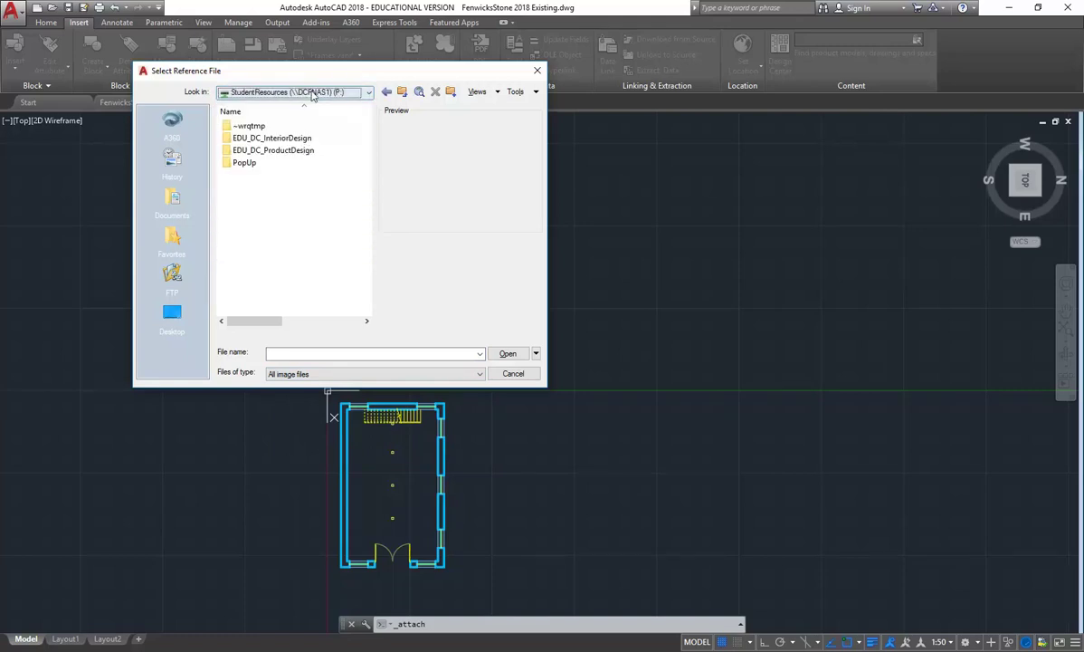
click(263, 140)
double_click(263, 141)
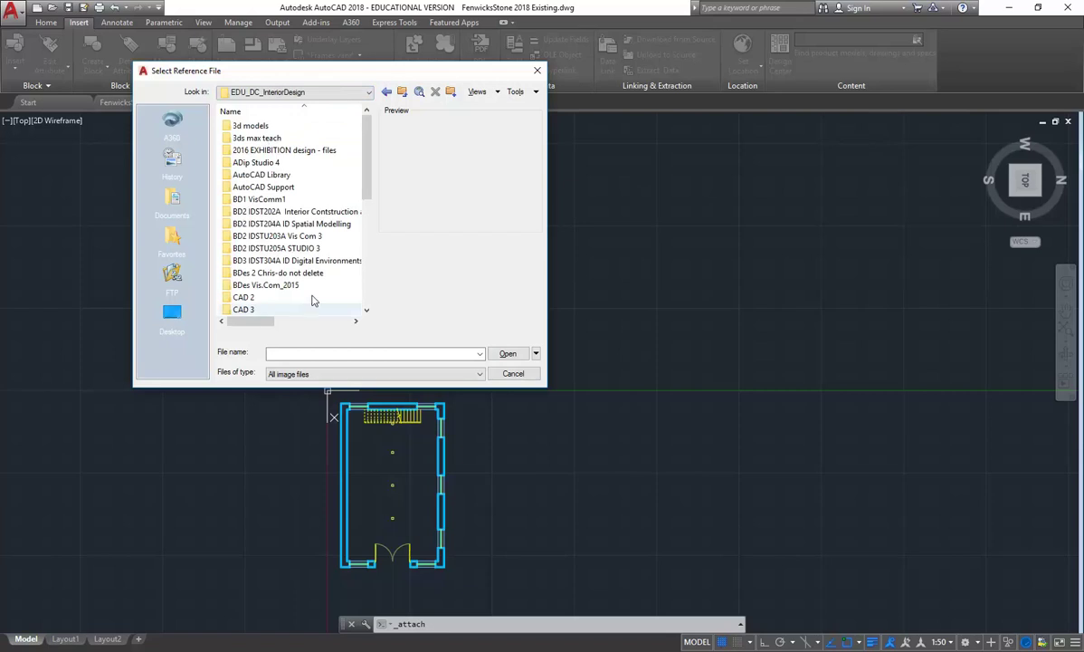
scroll(362, 175, down, 3)
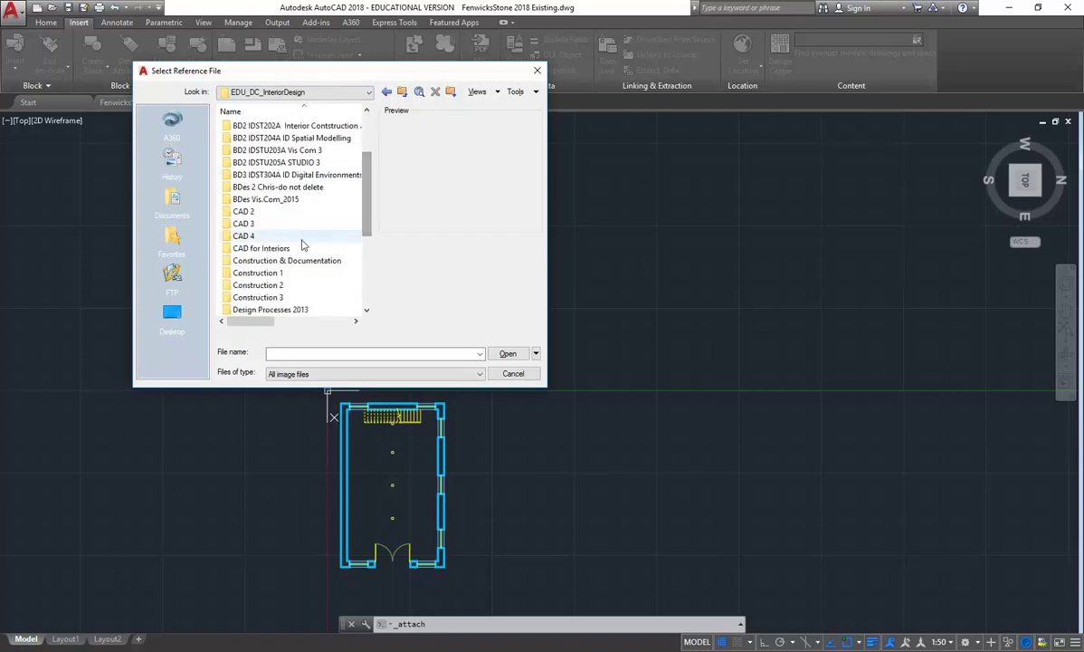
double_click(266, 277)
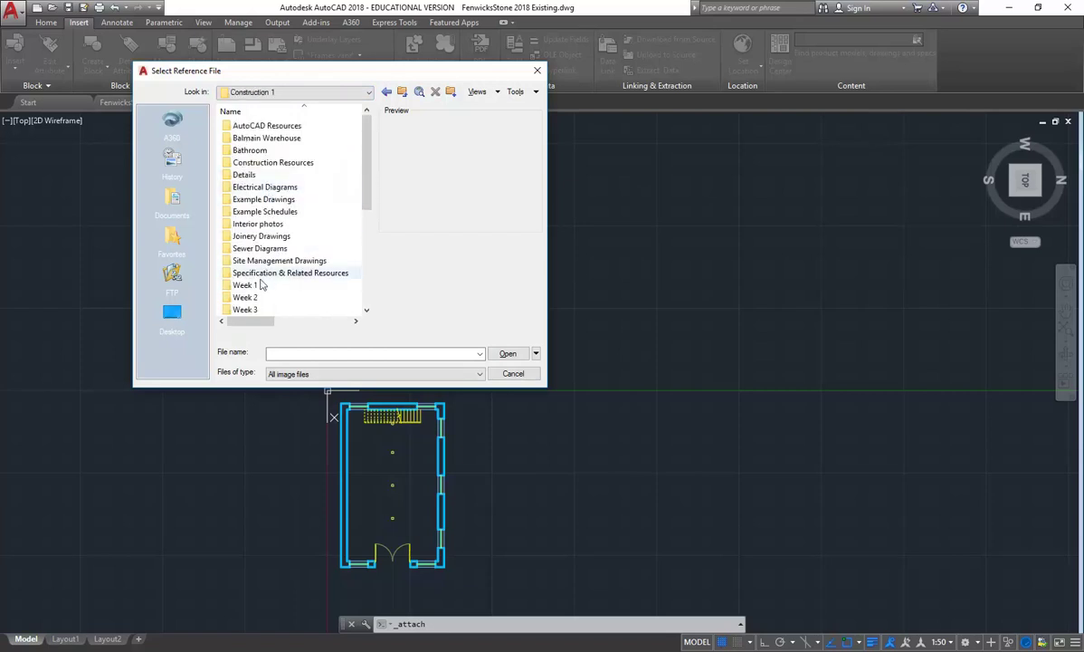
double_click(254, 138)
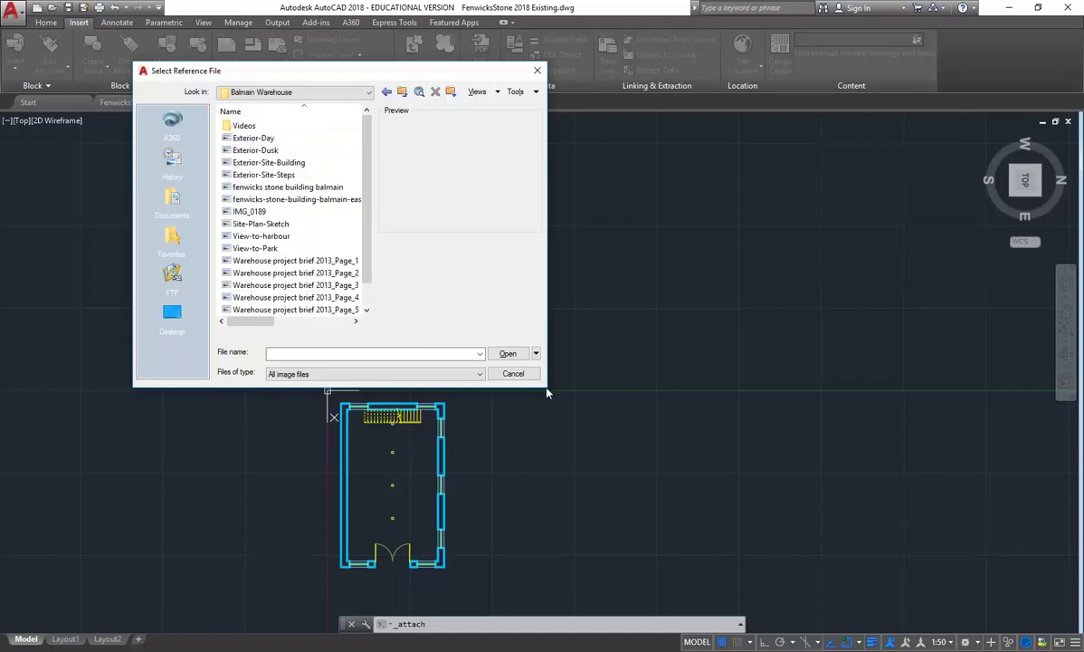
drag(544, 388, 757, 475)
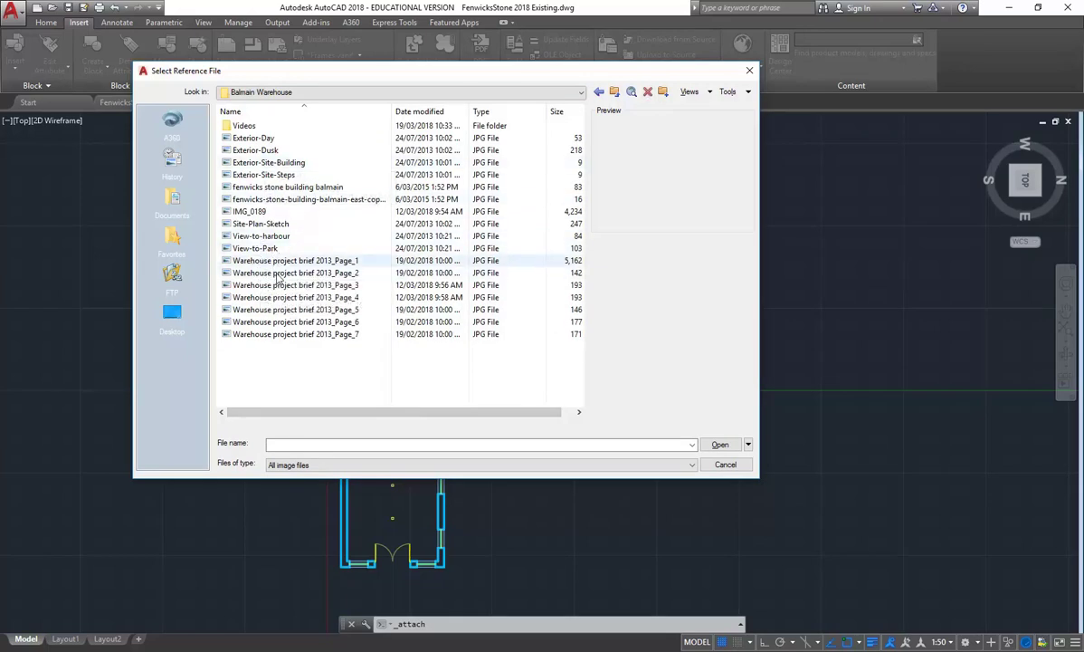
- Preview the warehouse project brief pages and choose Warehouse project brief 2013_Page_5 as the image to attach
click(259, 261)
click(275, 273)
click(275, 285)
click(277, 297)
click(279, 310)
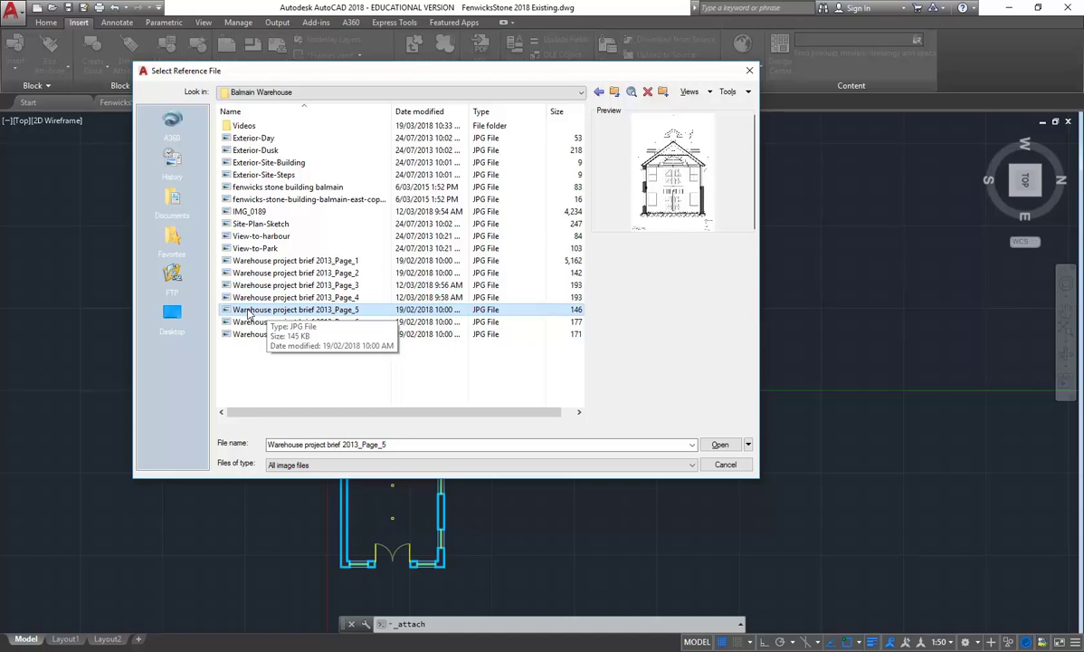
double_click(286, 312)
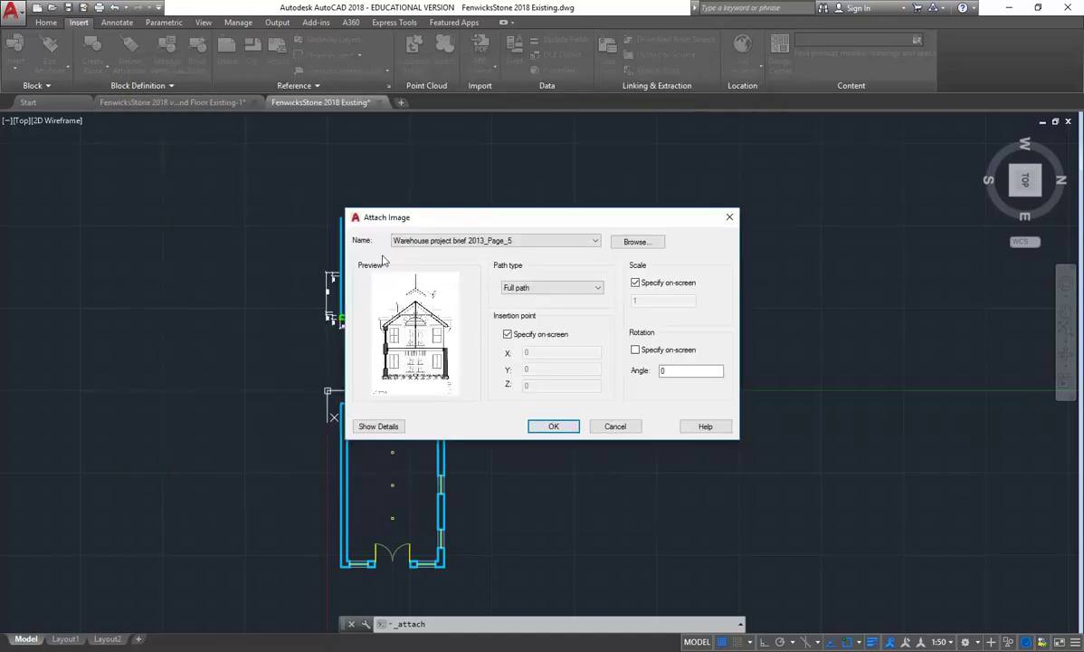
- Set the attached image to a fixed scale factor of 1000, keeping the insertion point specified on-screen, and accept the settings
drag(487, 218, 361, 171)
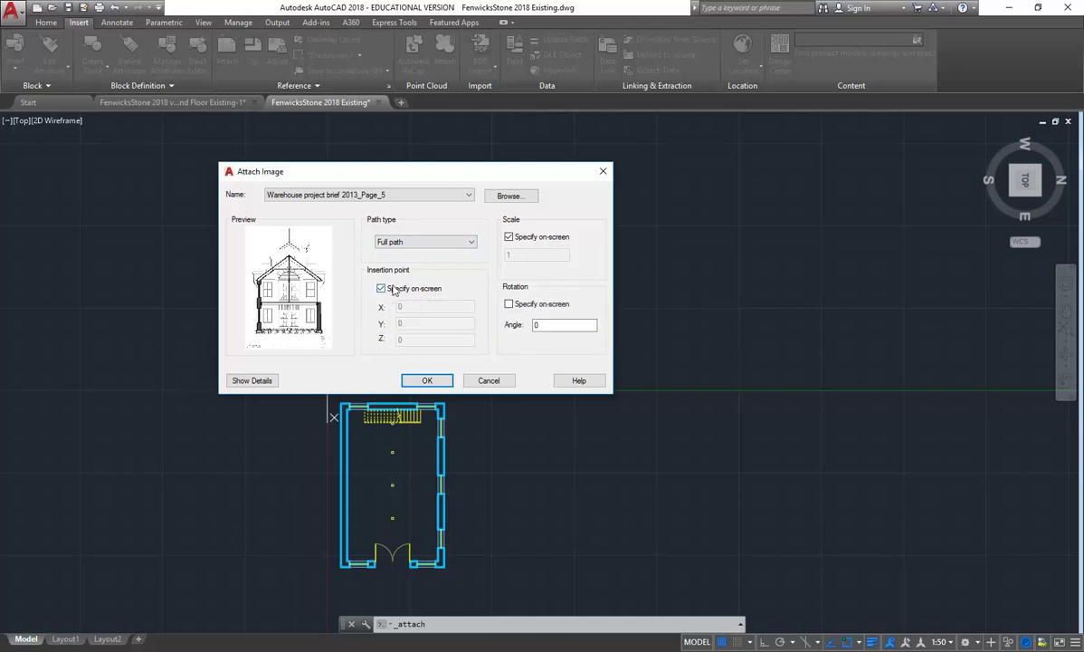
click(509, 237)
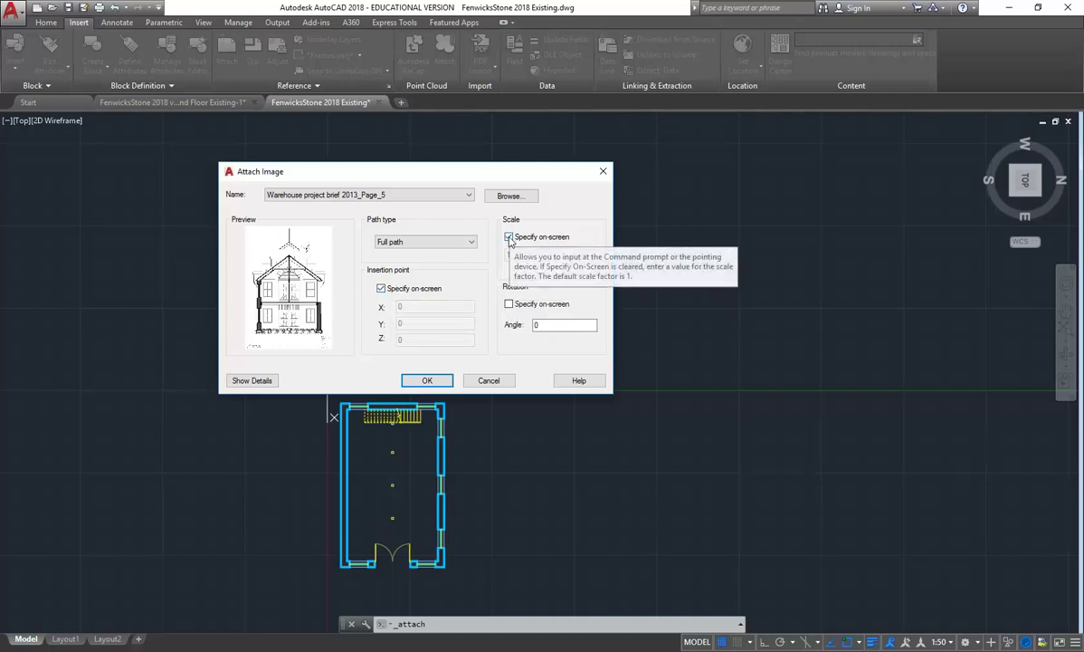
click(508, 237)
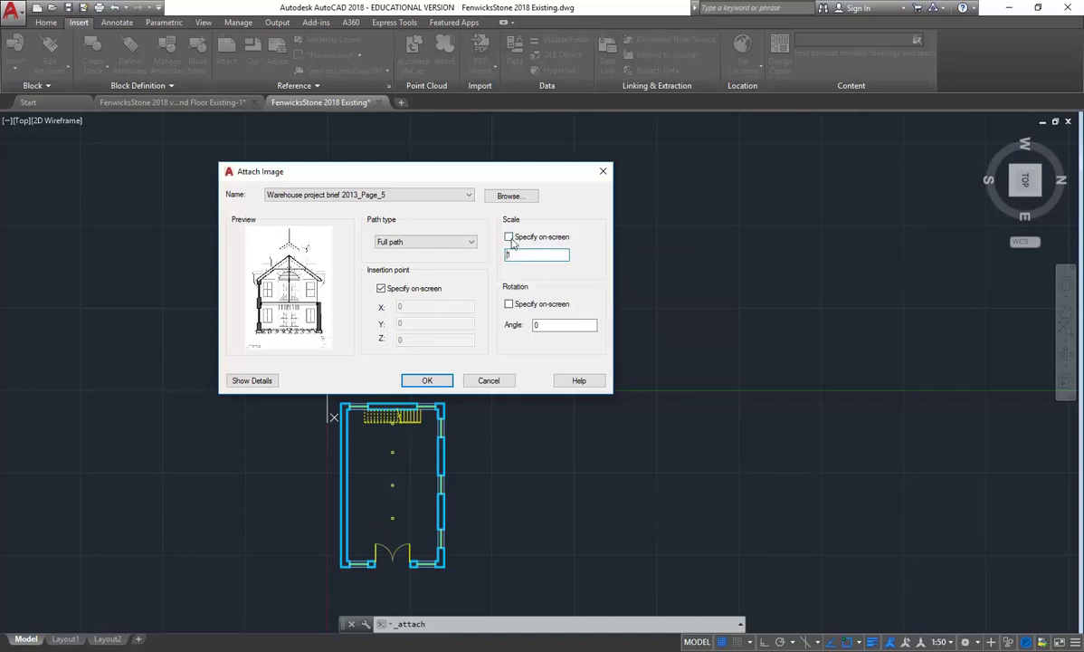
click(527, 257)
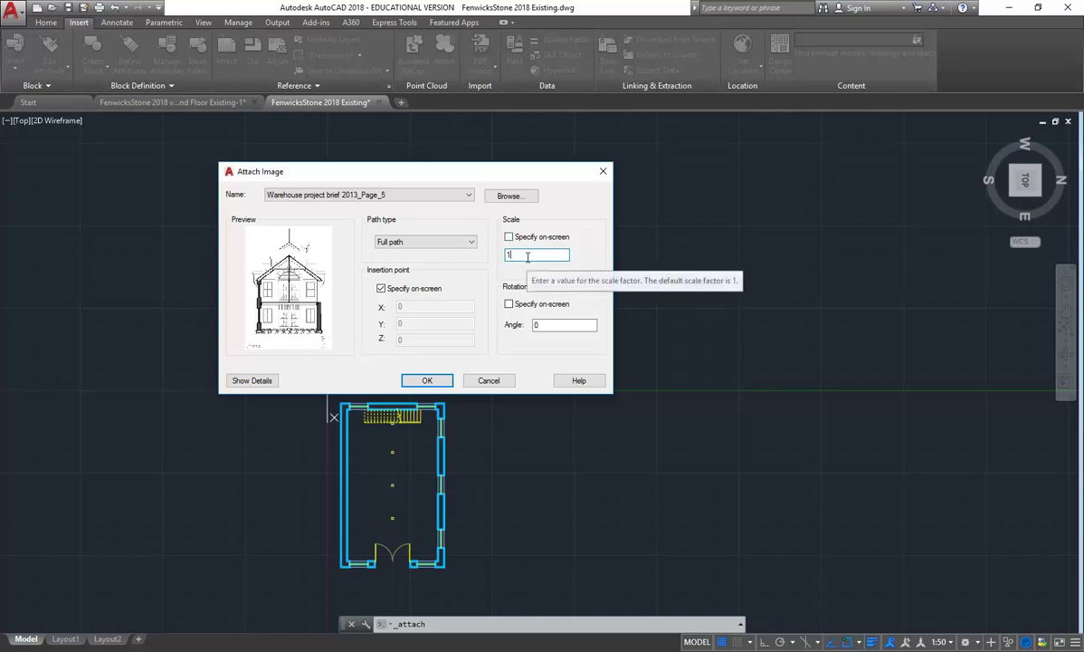
text(000)
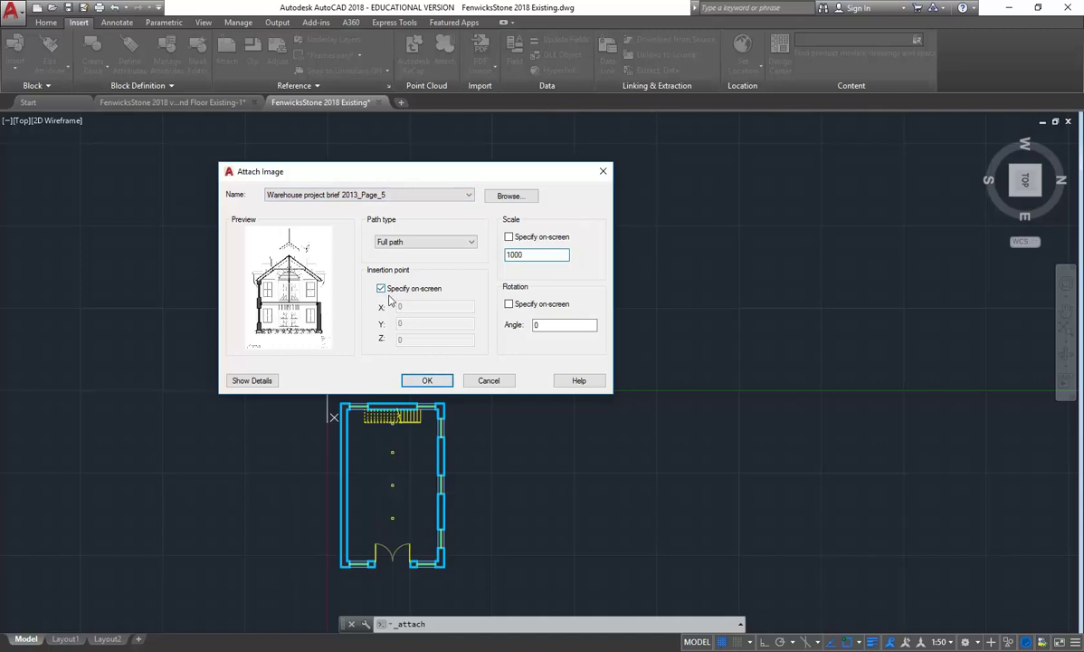
click(427, 381)
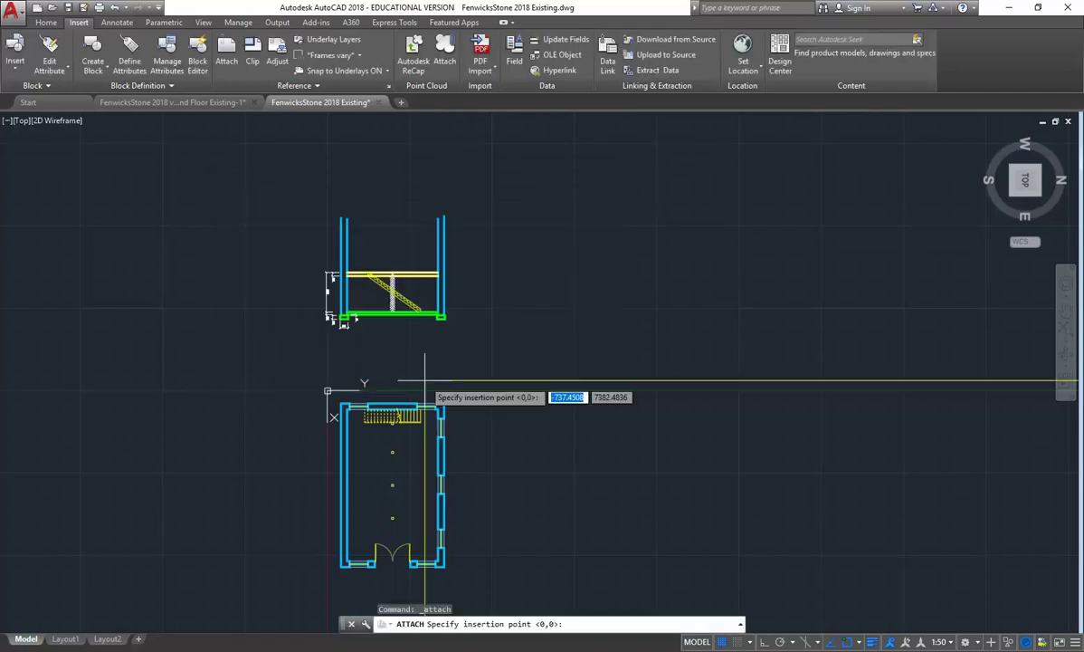
- Place the front section image in the empty space beside the existing section and floor plan
scroll(512, 271, down, 3)
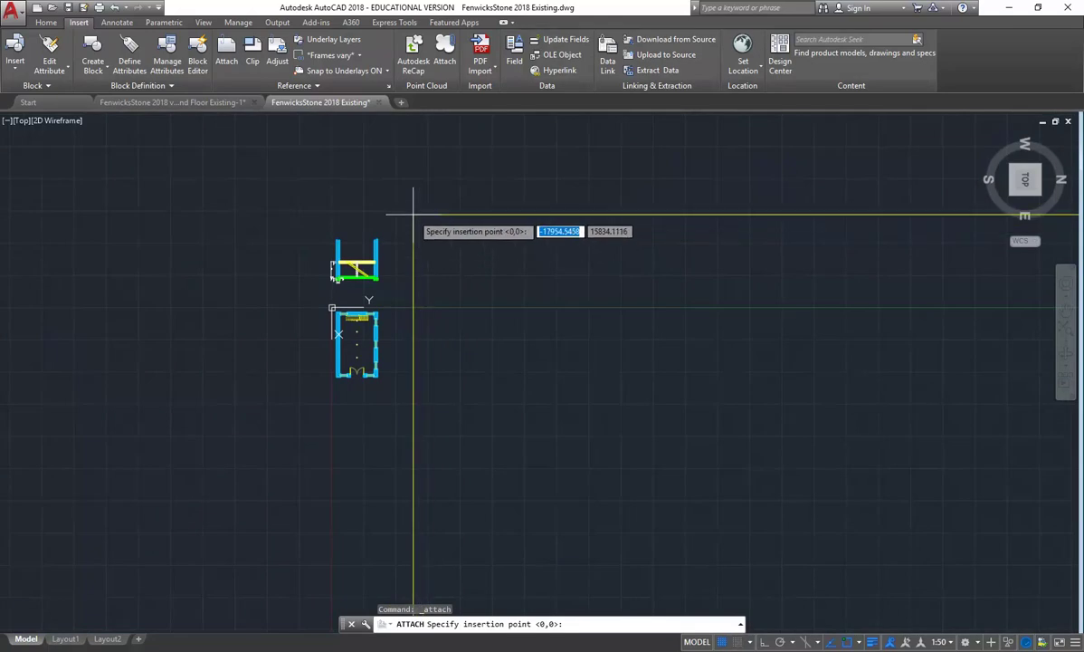
click(414, 215)
scroll(440, 298, down, 4)
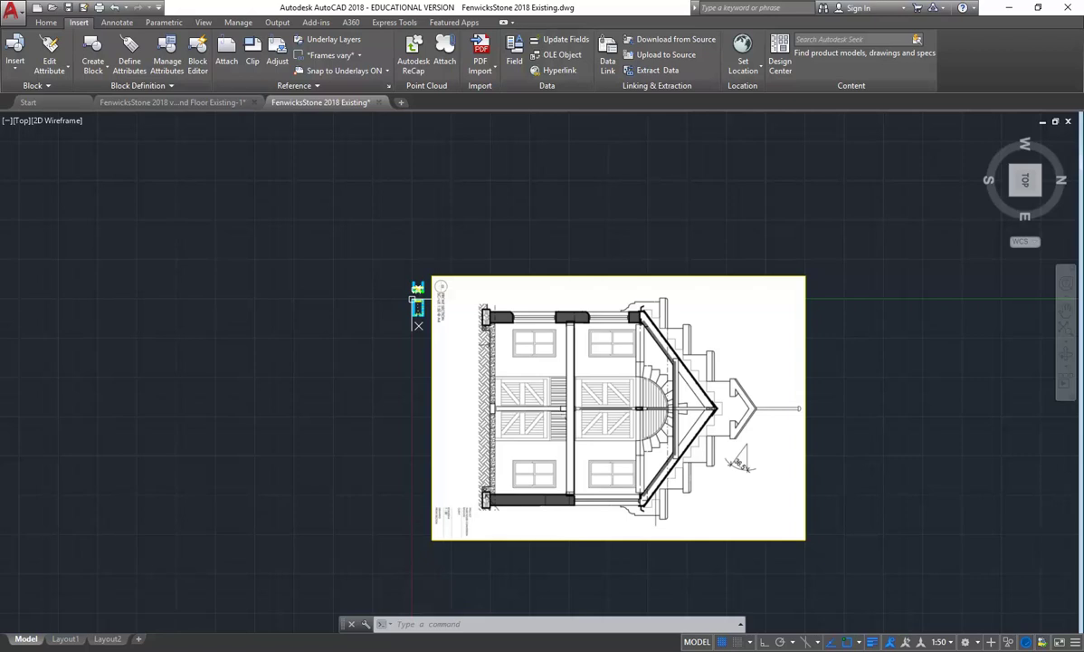
scroll(492, 524, up, 2)
middle_drag(524, 429, 520, 448)
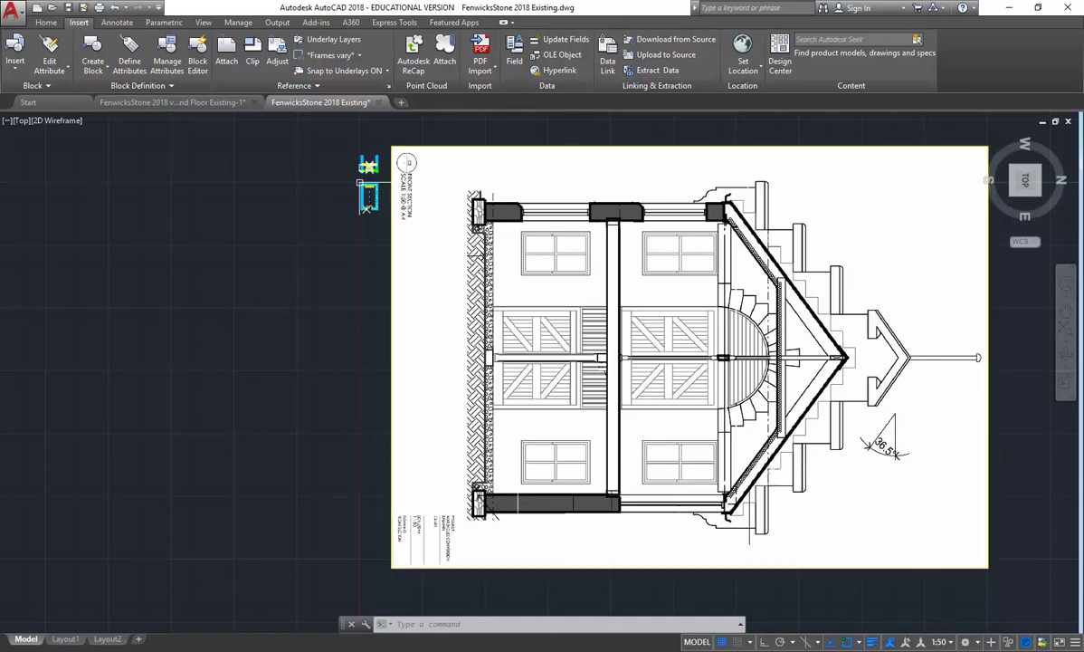
middle_drag(534, 406, 499, 435)
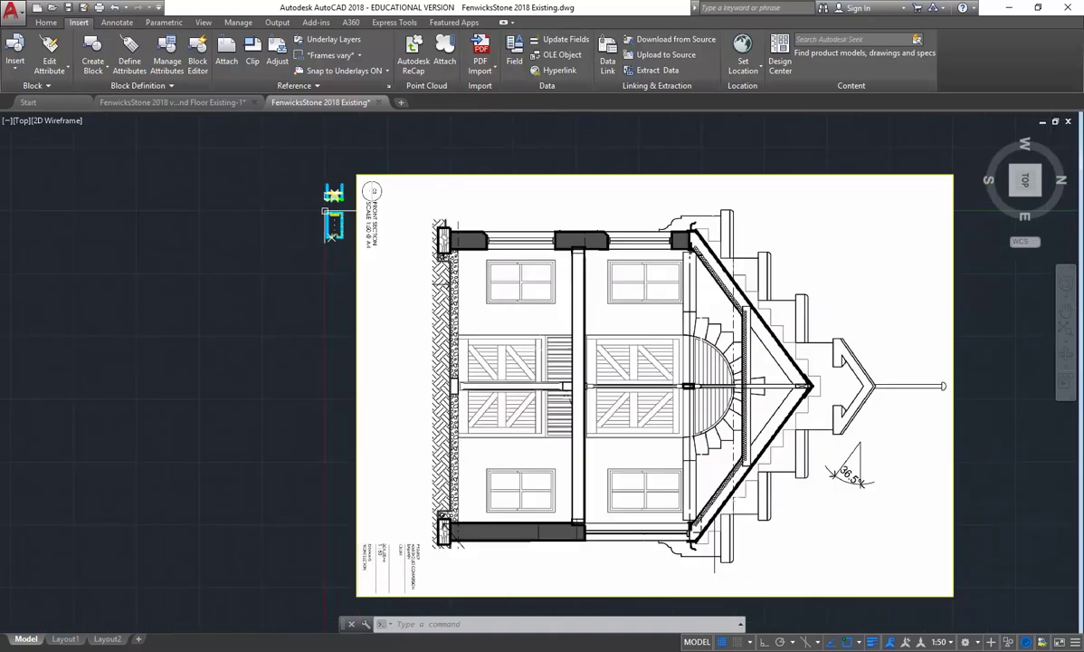
scroll(538, 349, down, 2)
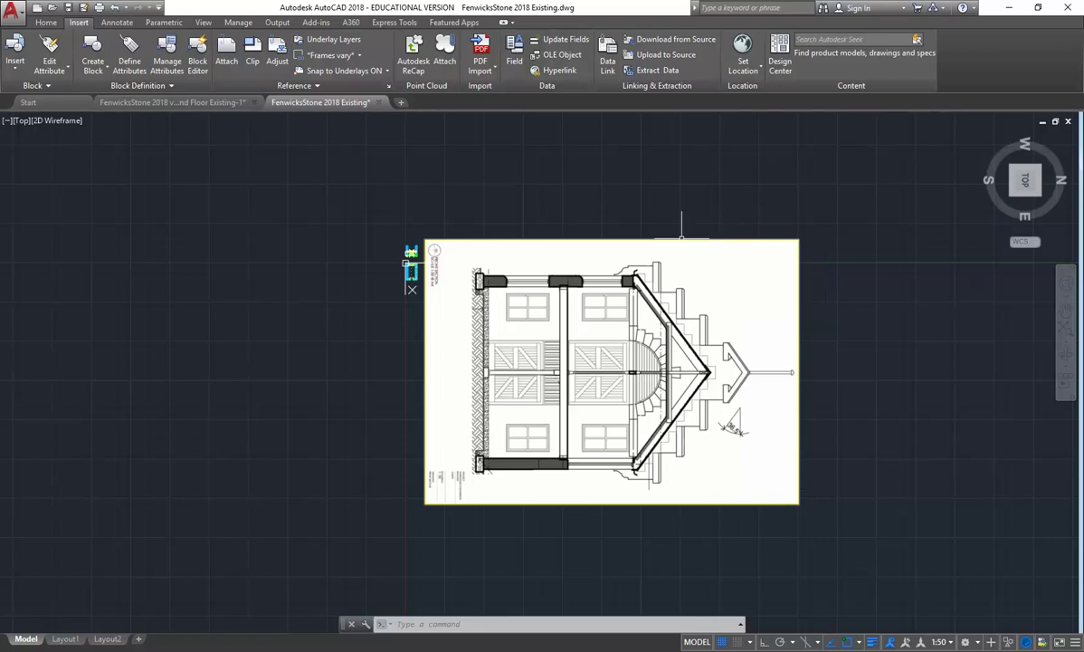
- Rotate the attached front section image by 90 degrees about a point near its centre
click(568, 239)
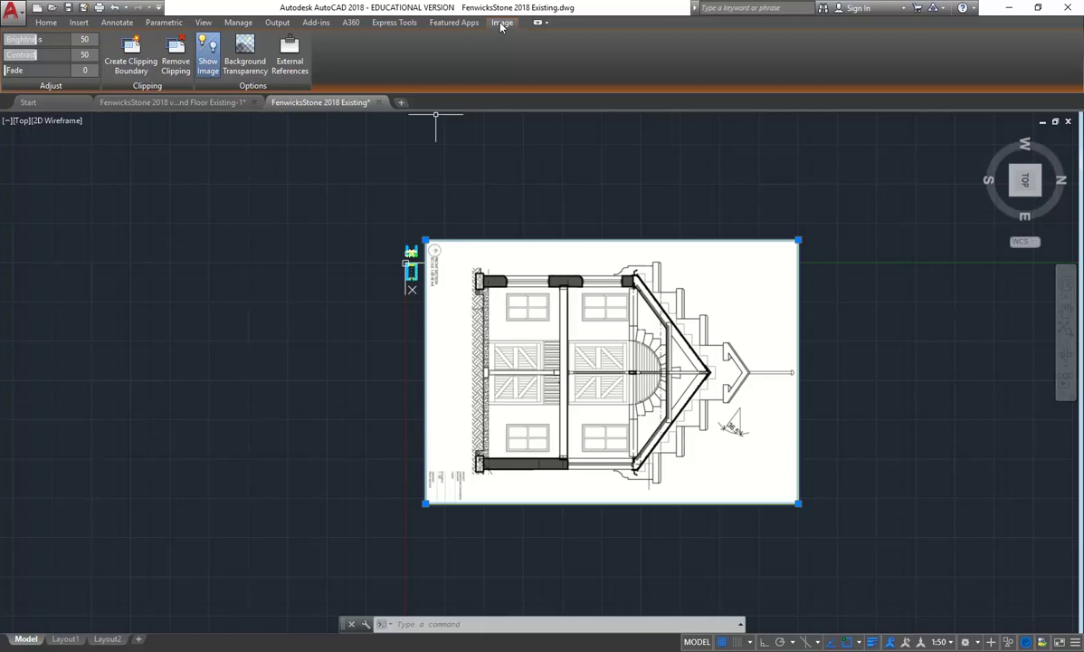
click(45, 23)
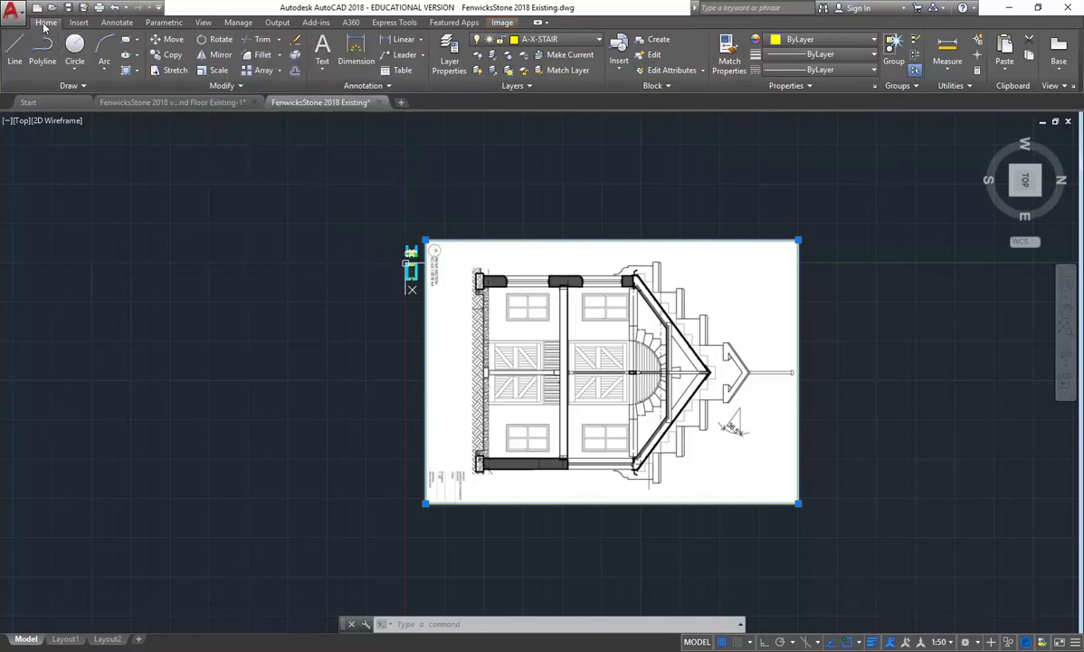
click(217, 41)
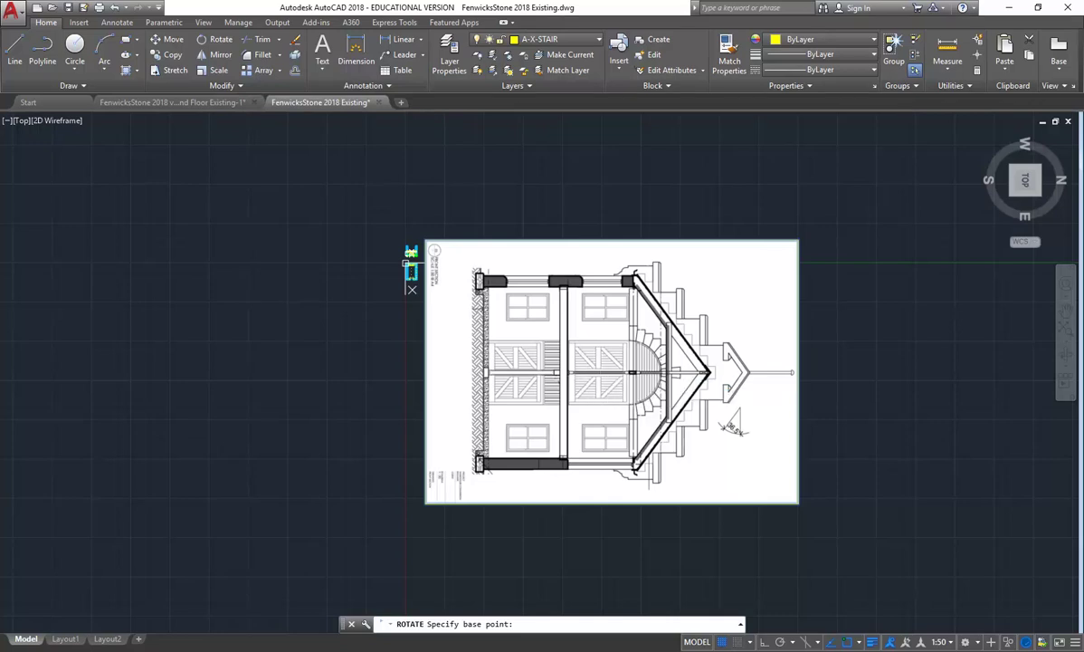
click(604, 371)
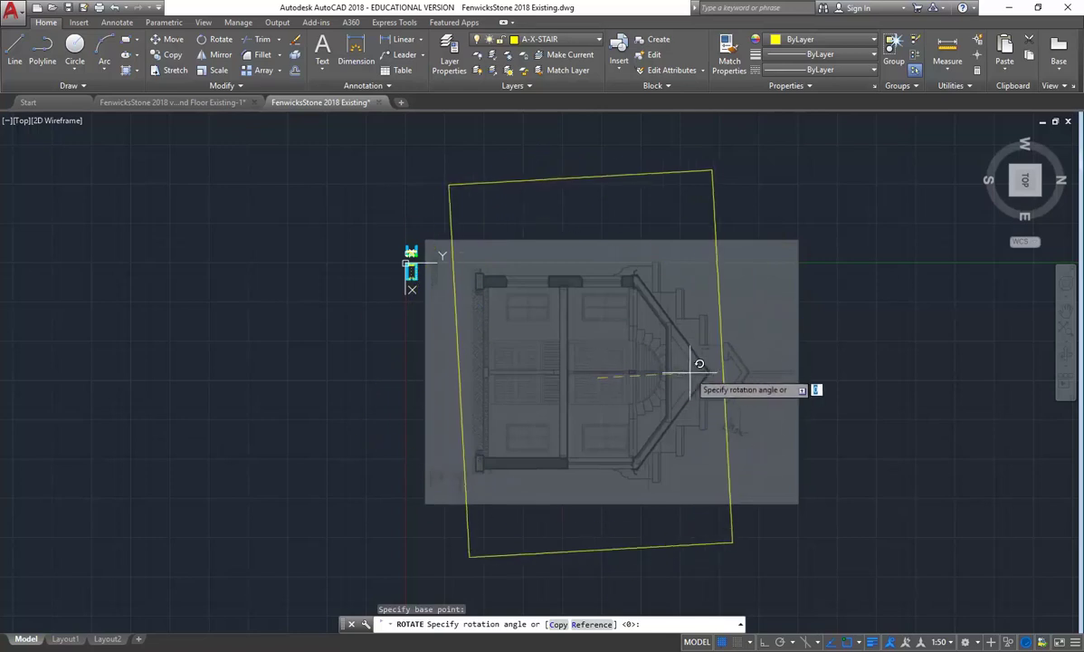
text(90)
key(Return)
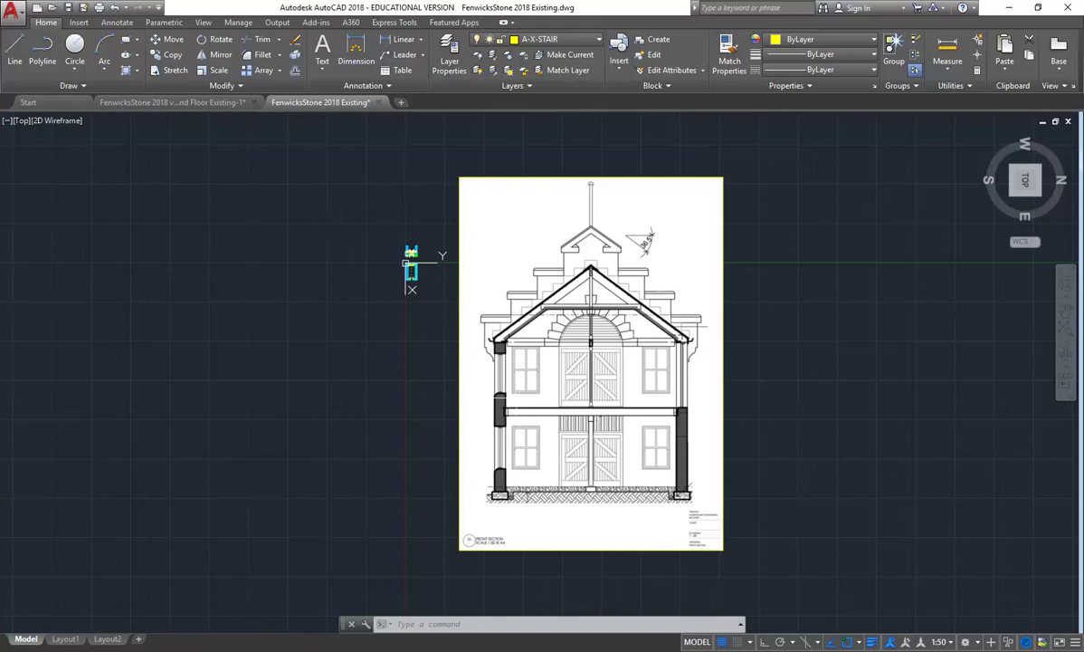
- Measure the overall outer width of the floor plan along its front wall with the double doors
scroll(583, 512, up, 2)
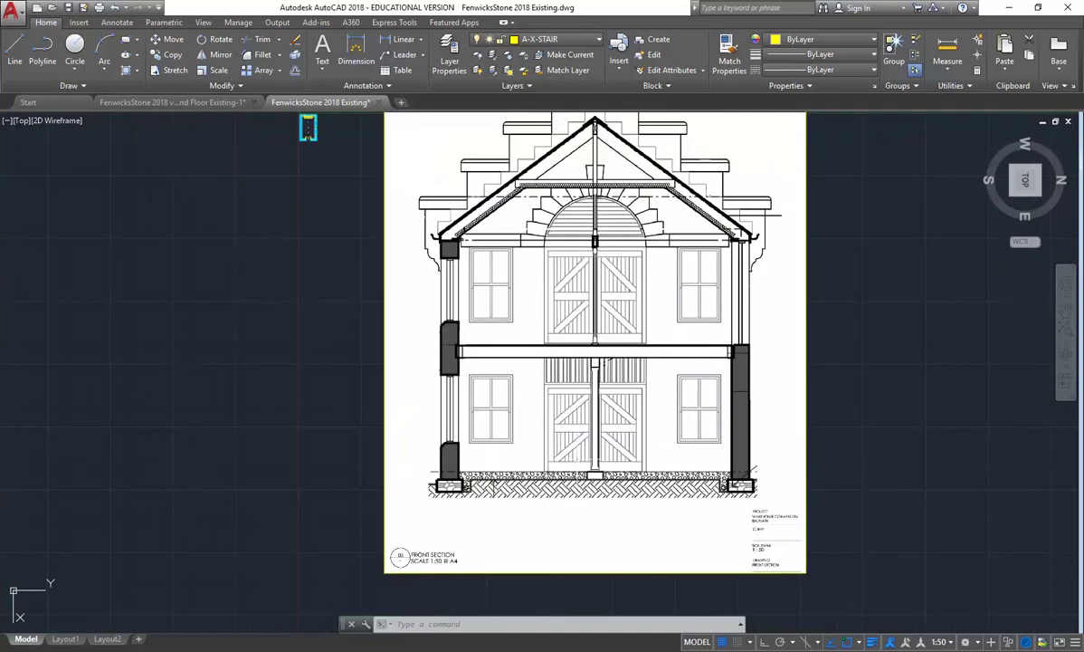
middle_drag(455, 294, 521, 385)
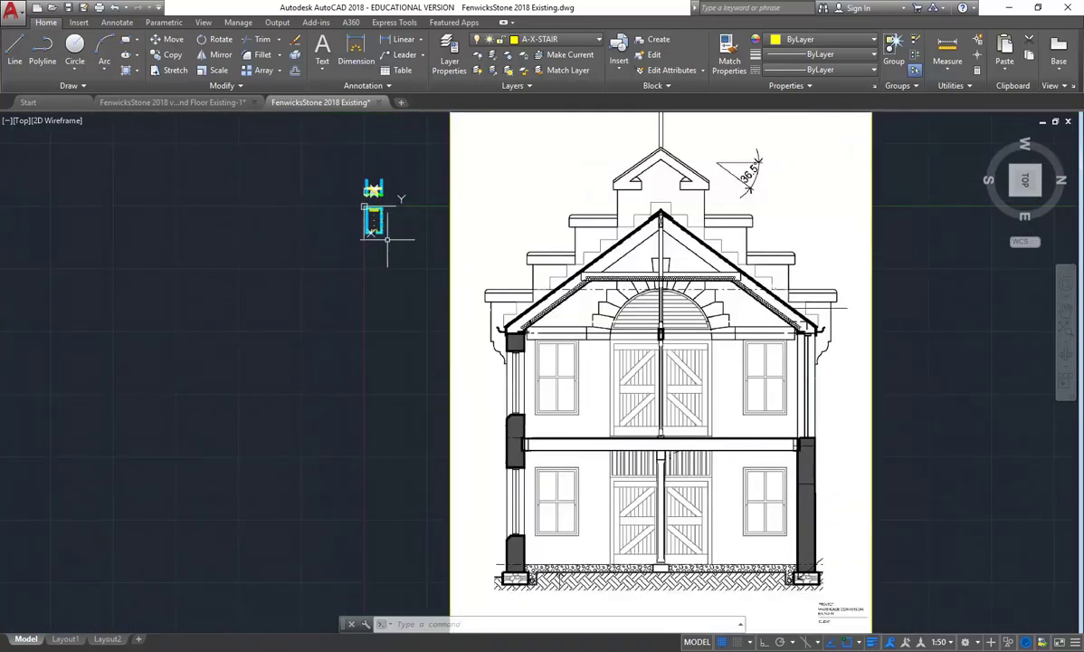
scroll(358, 211, up, 9)
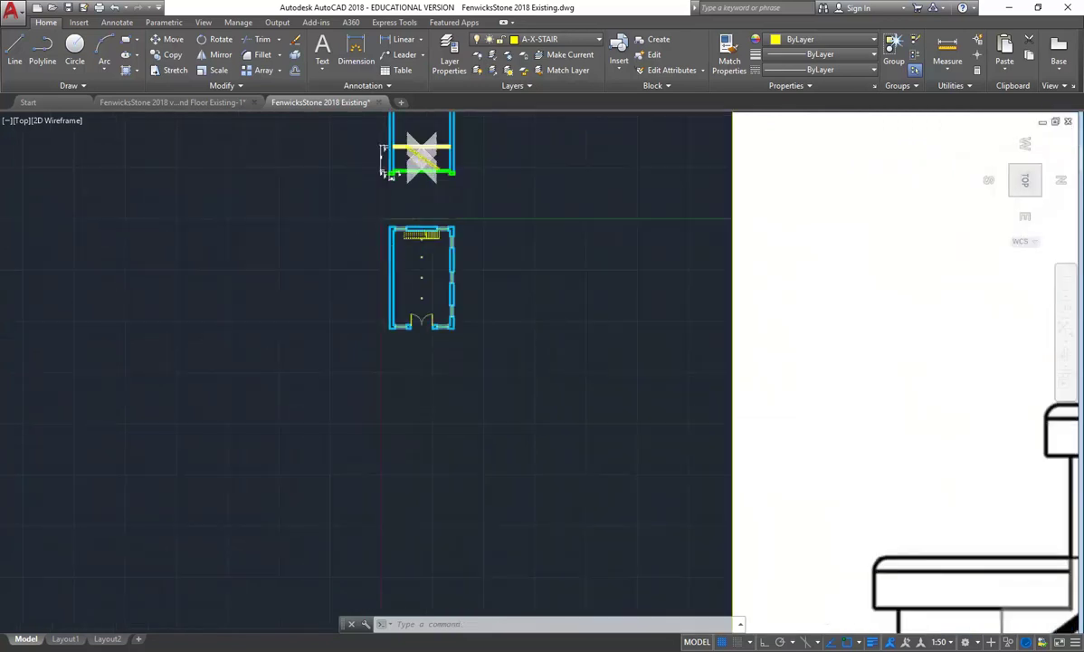
middle_drag(480, 360, 439, 305)
scroll(479, 471, up, 3)
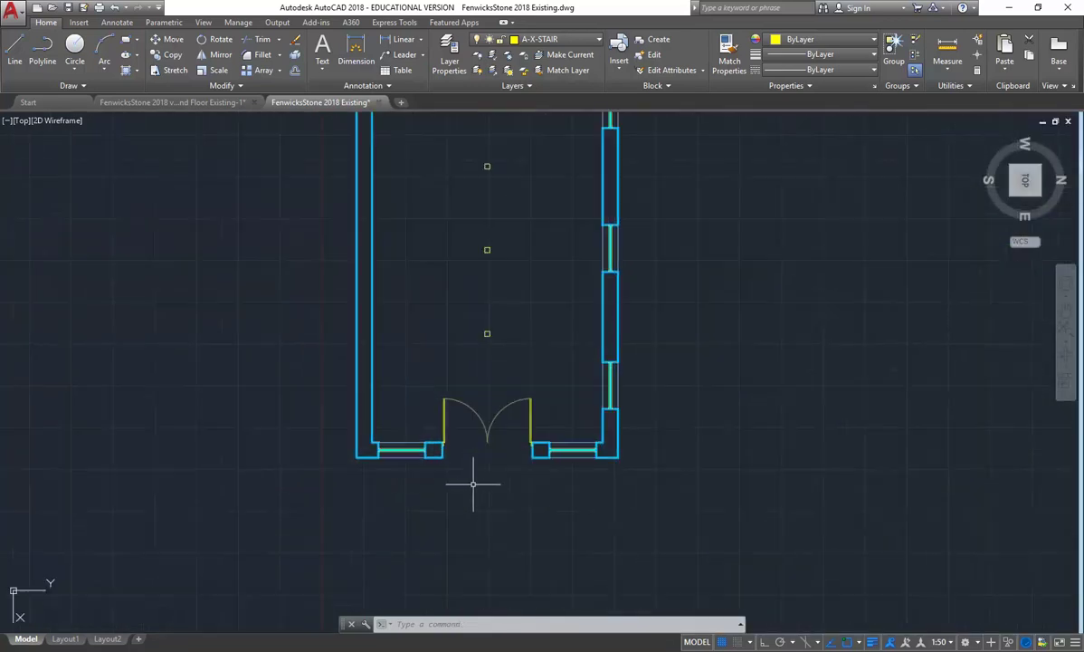
middle_drag(463, 426, 427, 470)
middle_drag(431, 394, 423, 479)
middle_drag(413, 325, 412, 335)
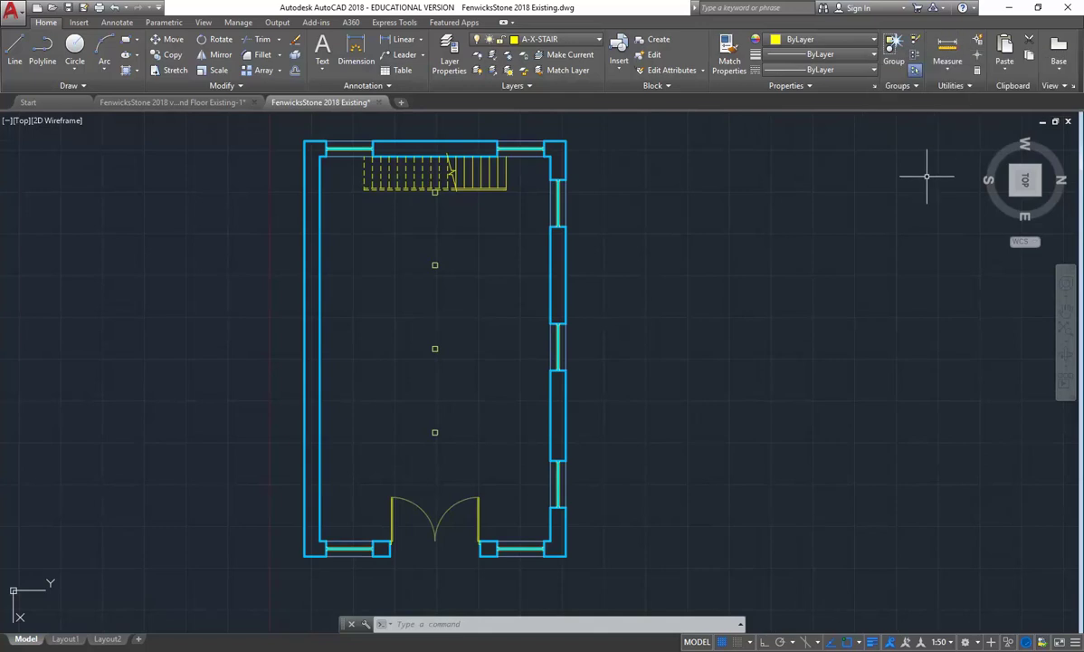
click(946, 49)
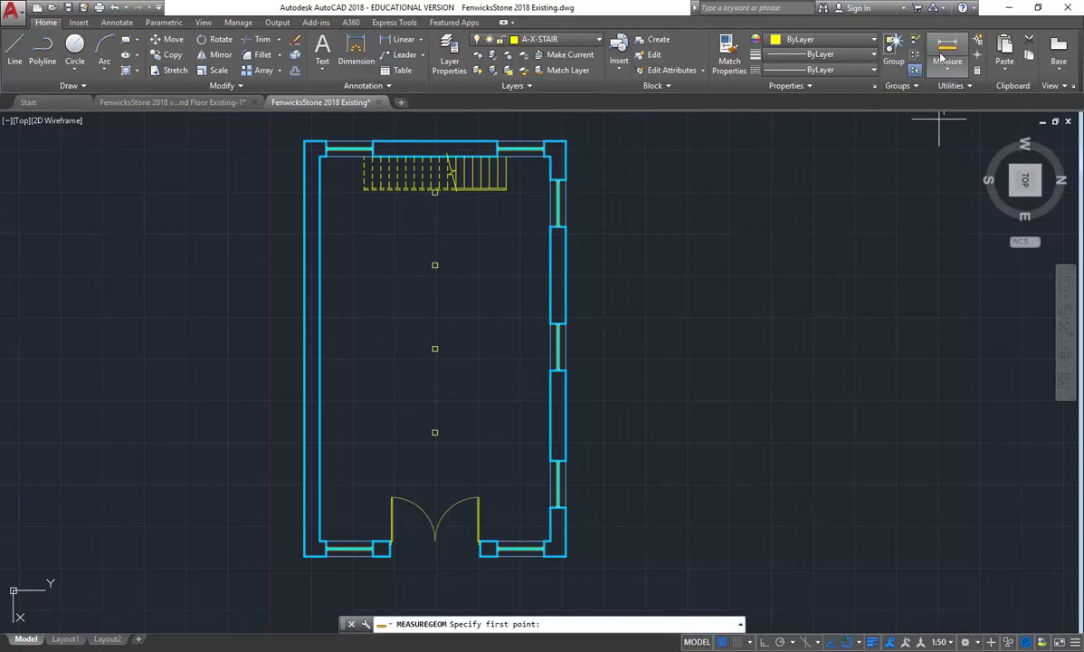
click(305, 555)
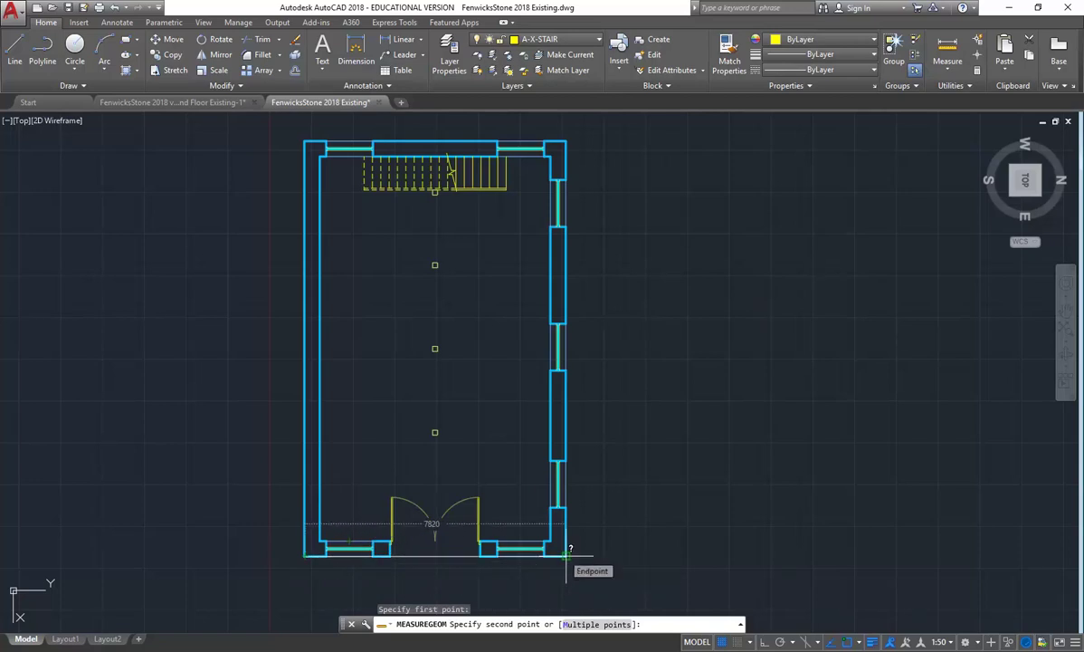
click(566, 554)
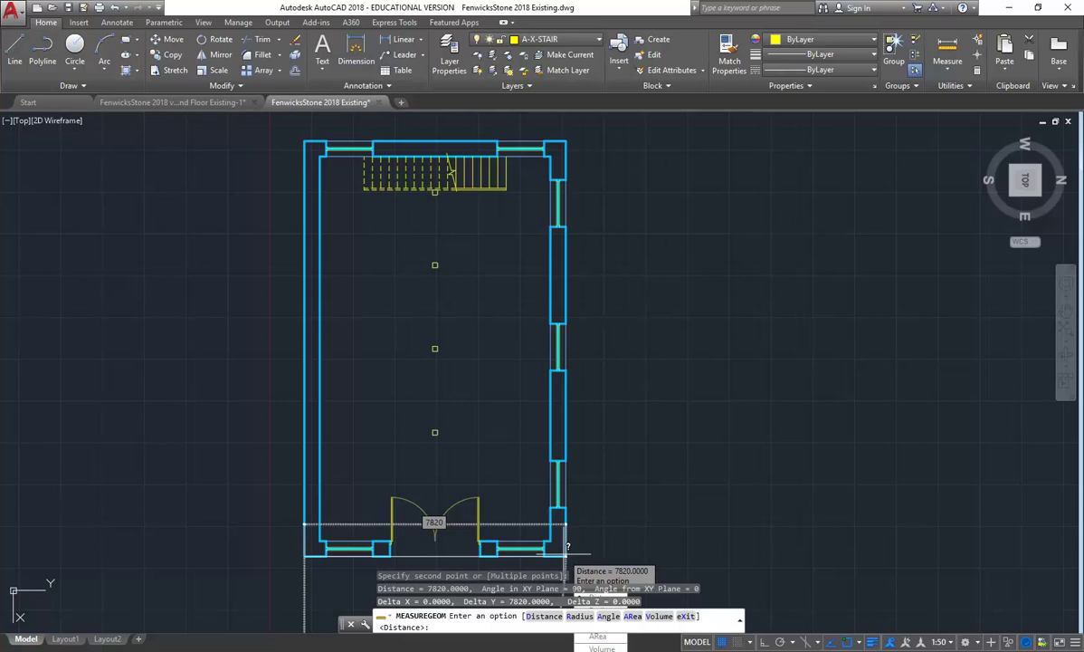
text(x)
key(Return)
- Measure the building's width on the section image between the outer faces of its two ground-floor walls, with Ortho mode on
scroll(564, 382, down, 3)
mouse_move(563, 382)
middle_down()
mouse_move(436, 335)
mouse_move(445, 338)
middle_up()
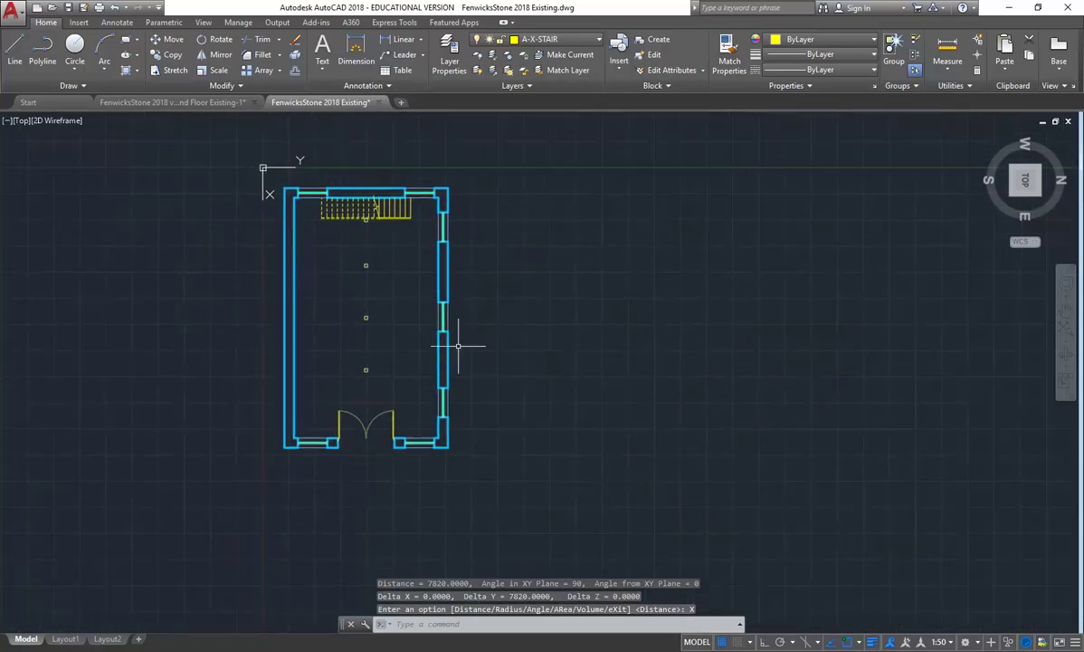
scroll(444, 348, down, 3)
scroll(460, 382, down, 2)
mouse_move(459, 382)
middle_down()
mouse_move(311, 373)
mouse_move(298, 321)
middle_up()
scroll(310, 373, down, 6)
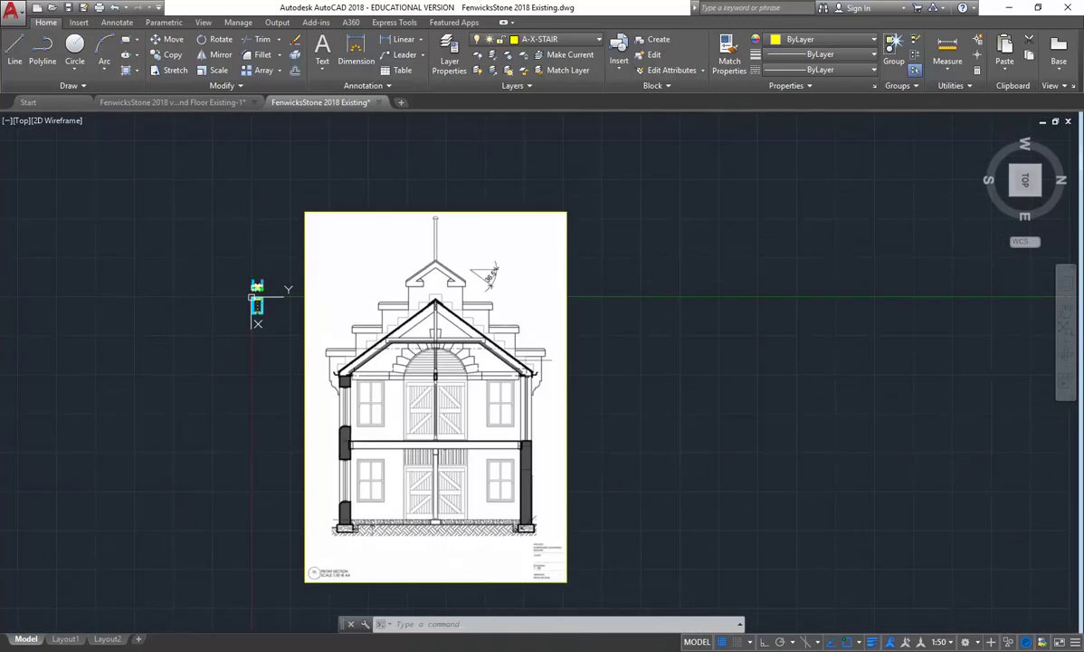
scroll(438, 564, up, 2)
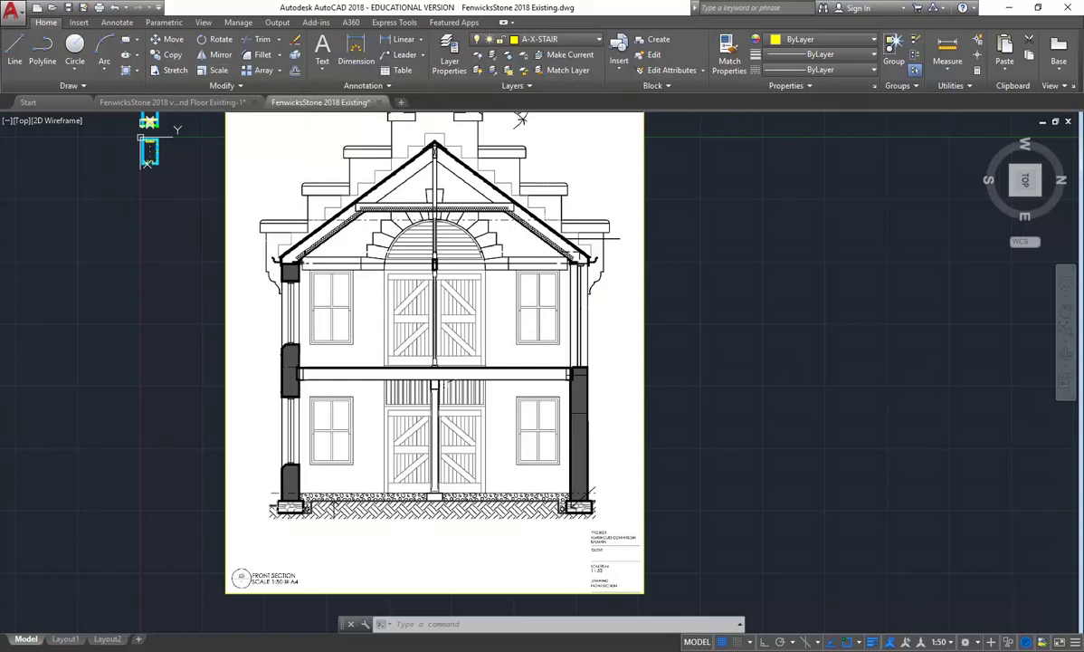
middle_drag(271, 461, 303, 416)
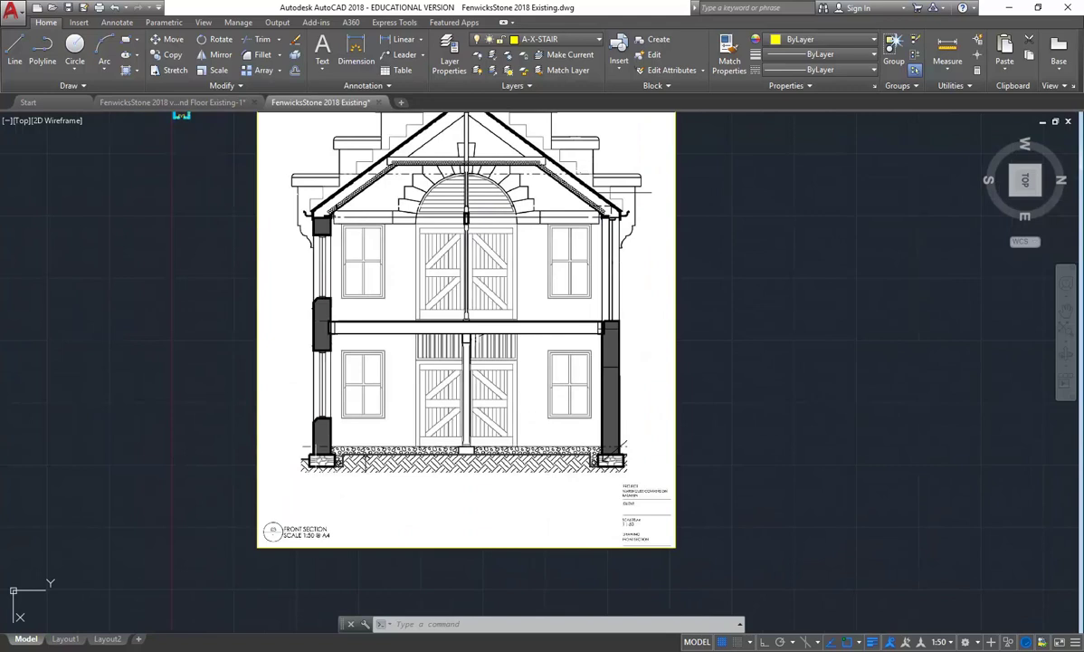
click(947, 47)
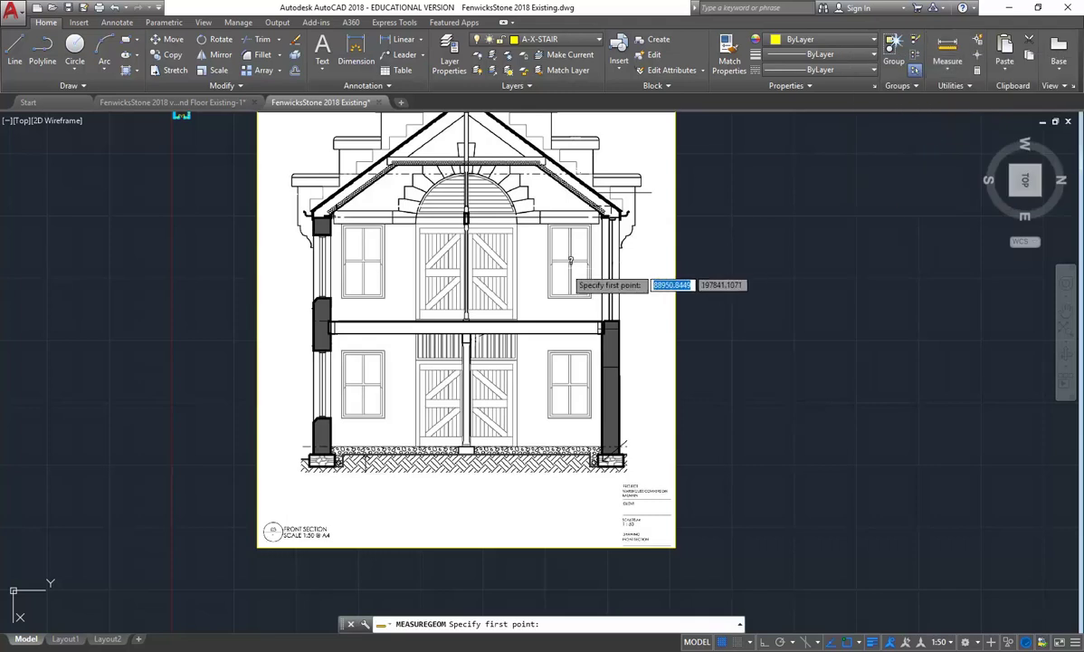
scroll(308, 464, up, 6)
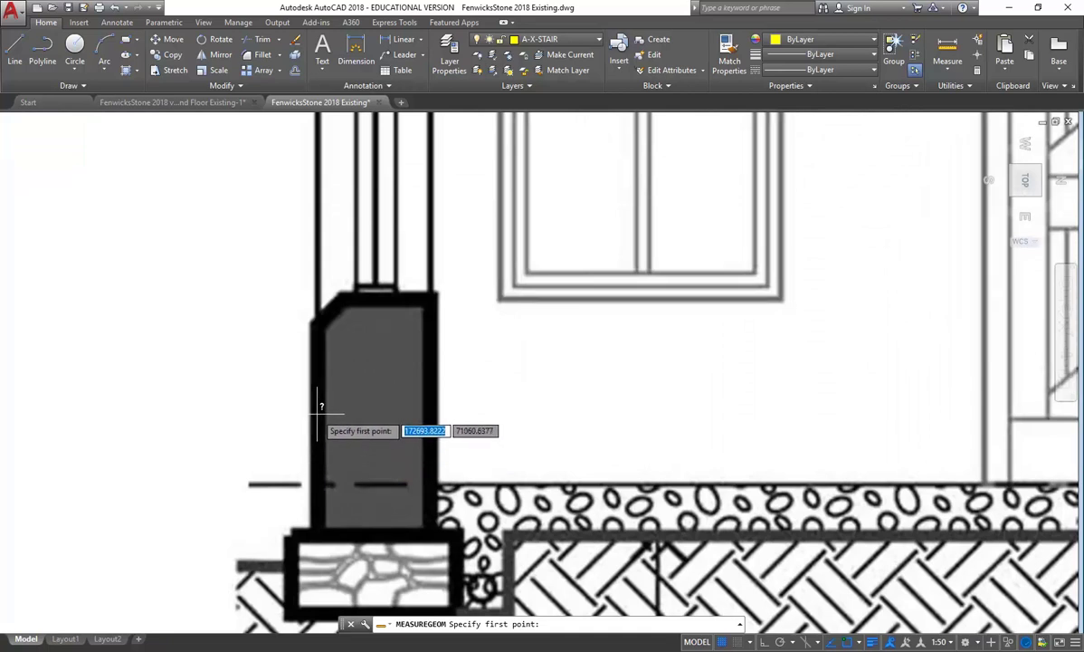
click(318, 412)
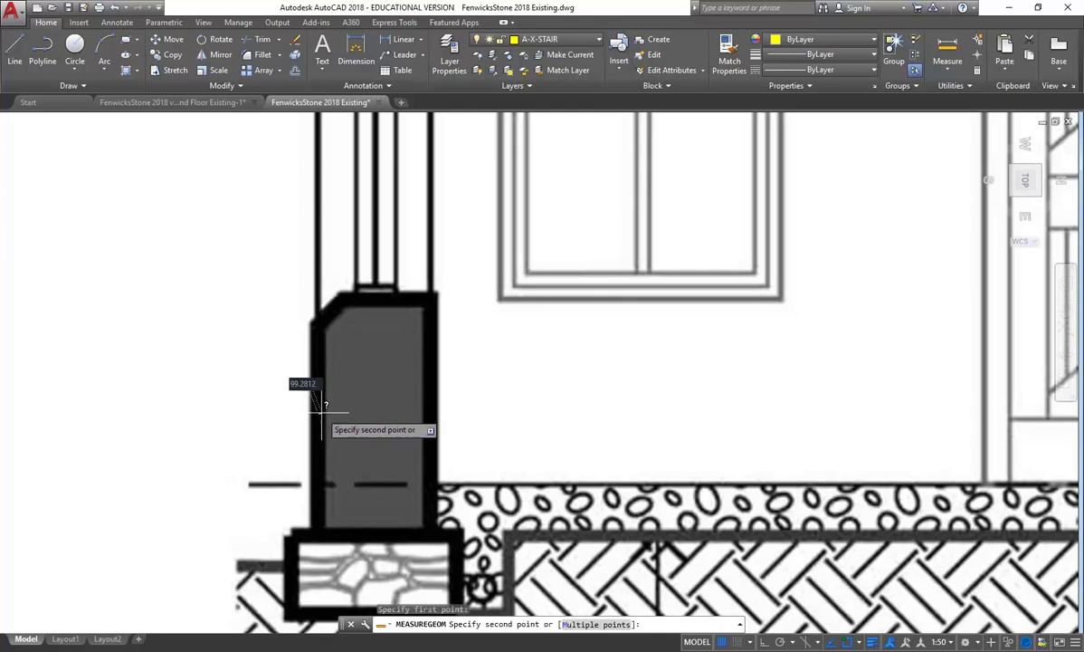
scroll(442, 341, down, 5)
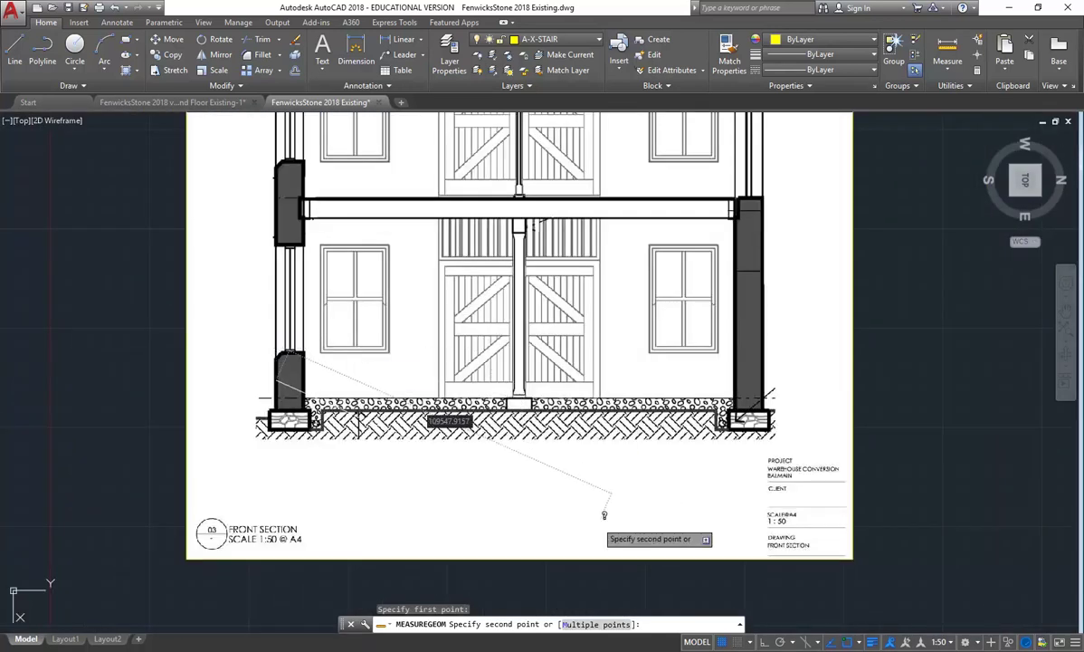
click(765, 643)
scroll(756, 371, up, 6)
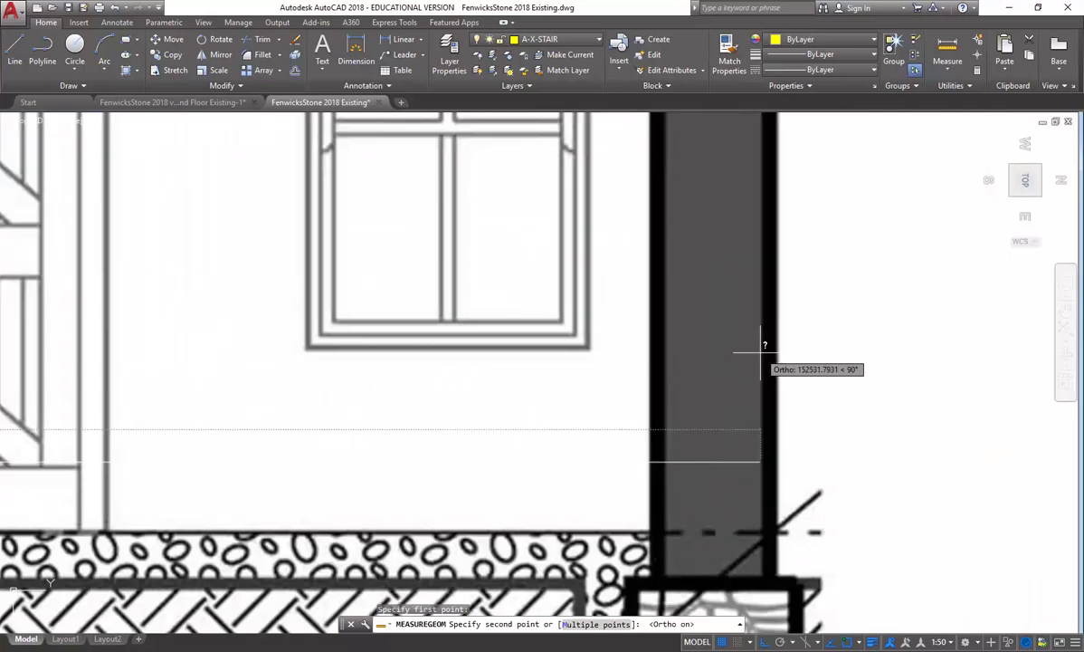
click(758, 429)
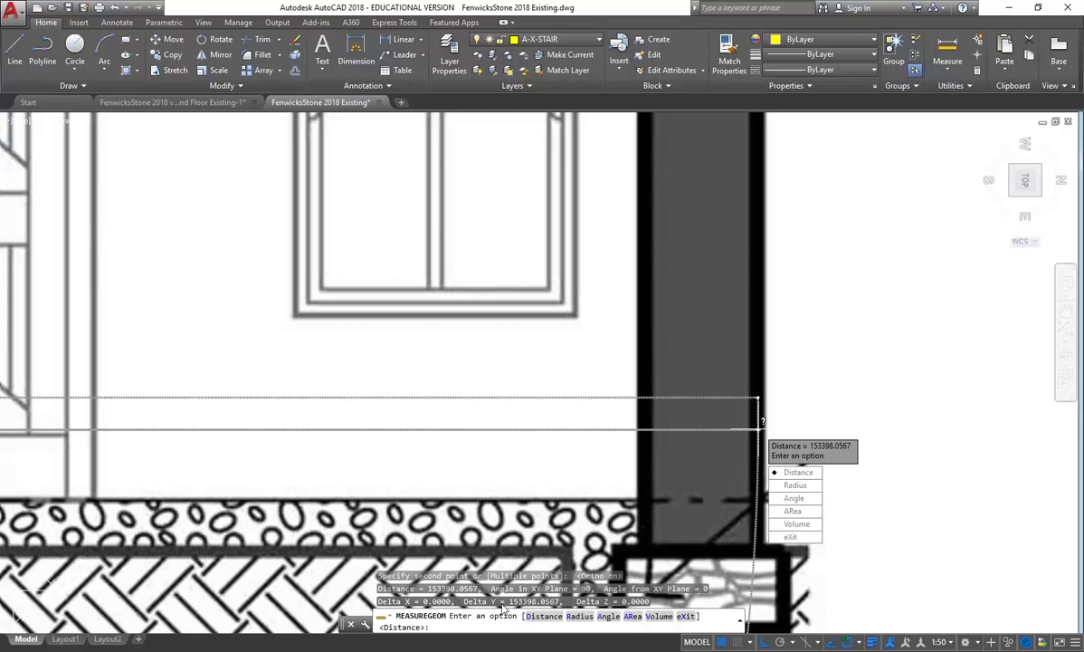
click(697, 584)
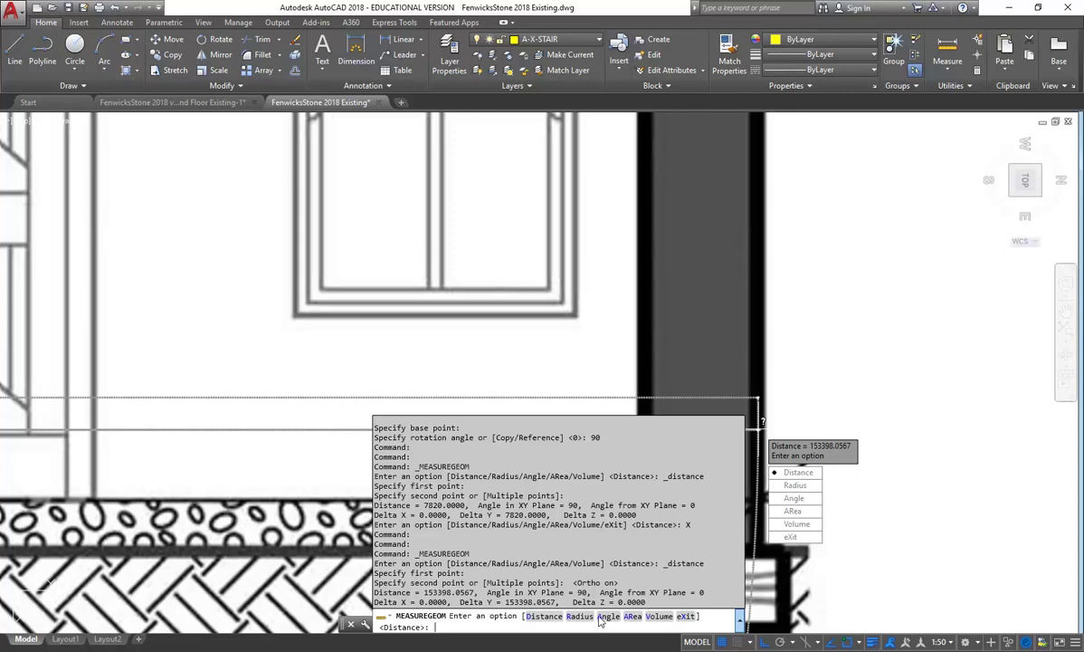
click(790, 536)
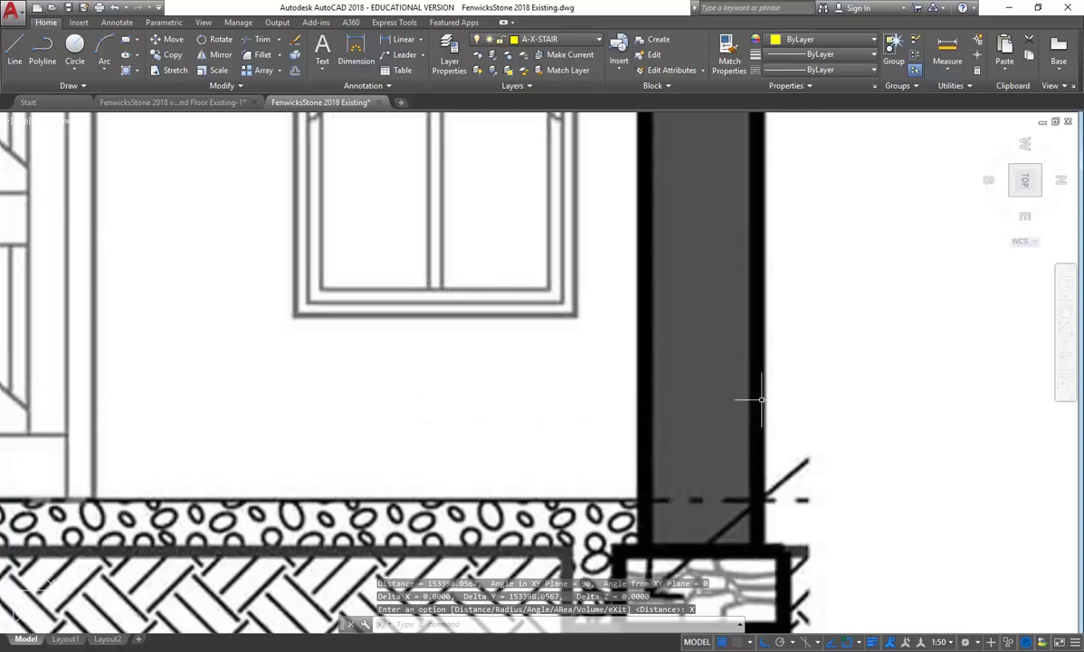
- Examine the thickness of the outer wall line at the footing in the front section image
scroll(784, 435, down, 3)
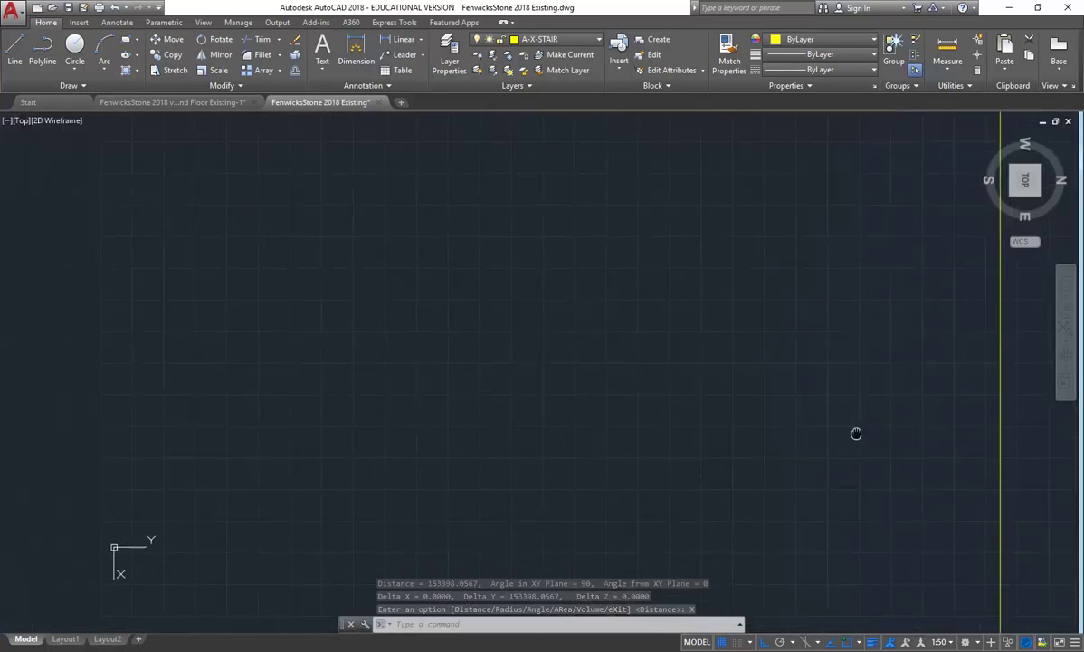
scroll(226, 478, up, 1)
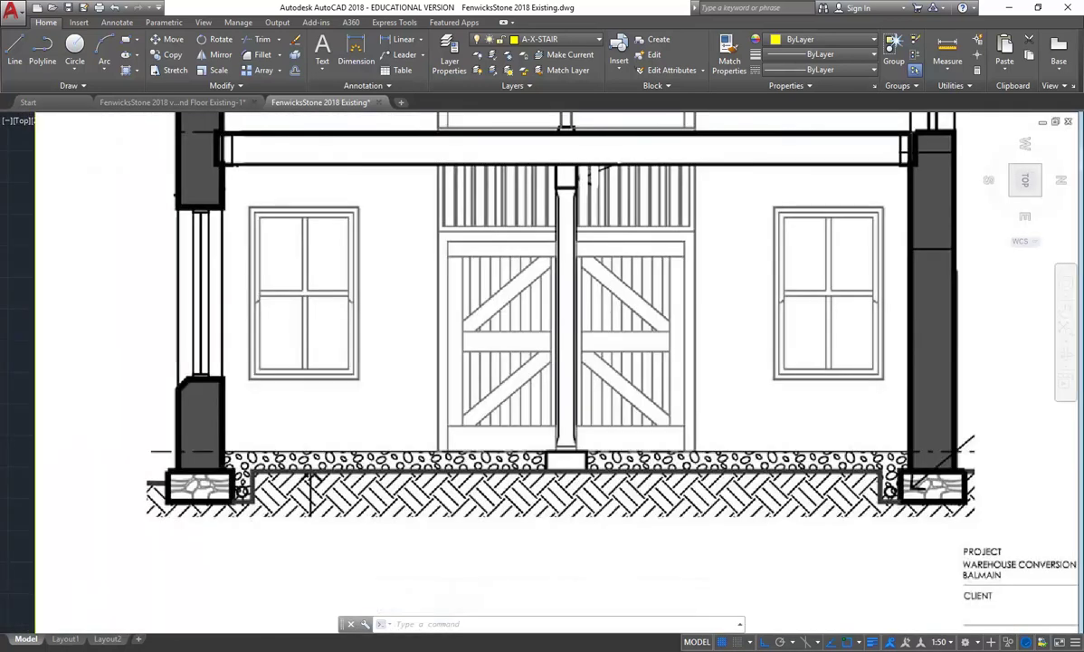
scroll(597, 511, up, 4)
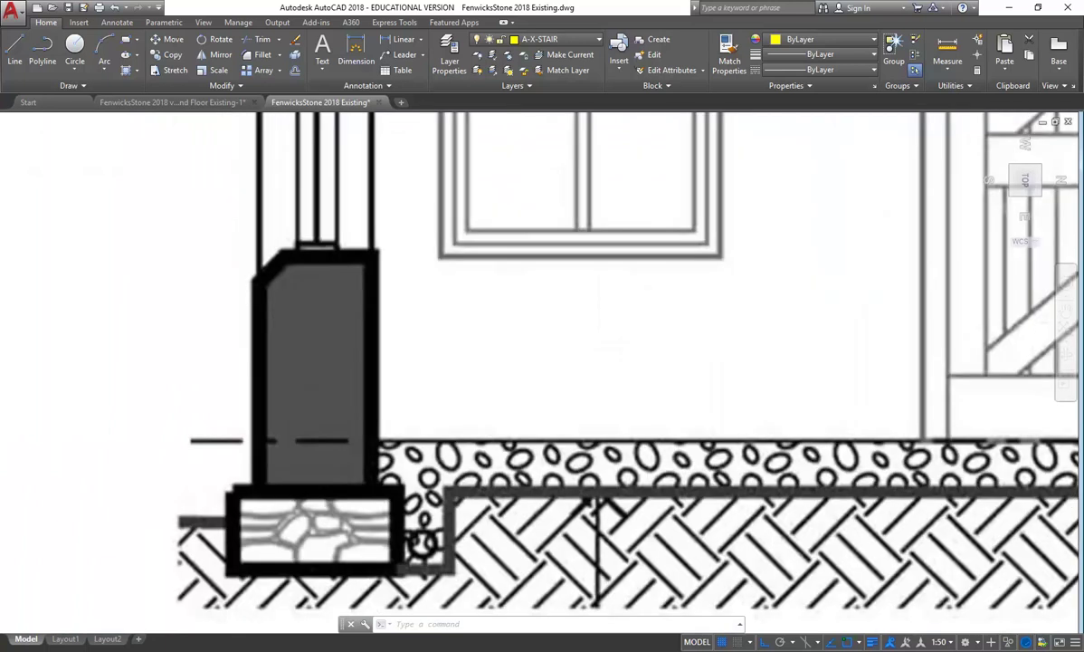
scroll(317, 452, up, 4)
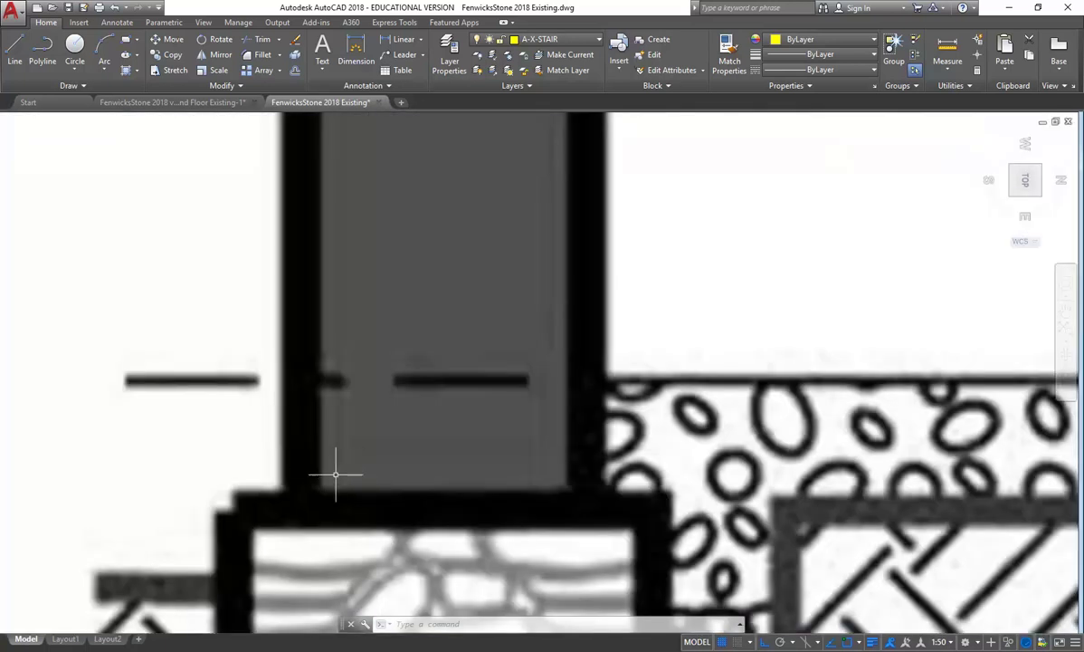
scroll(317, 469, up, 2)
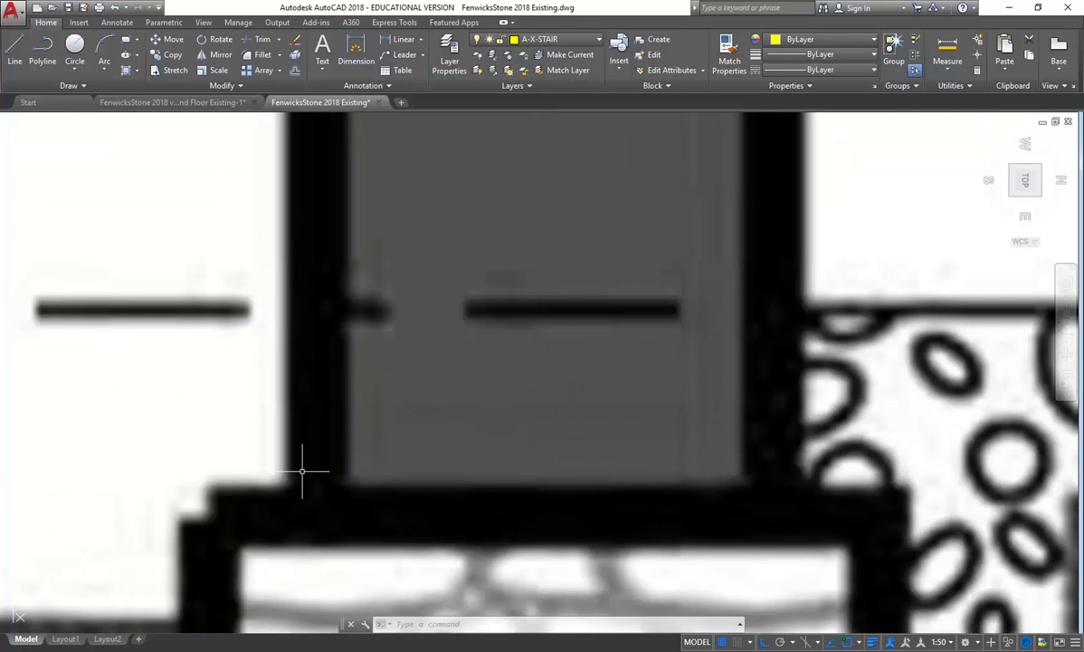
scroll(230, 440, down, 6)
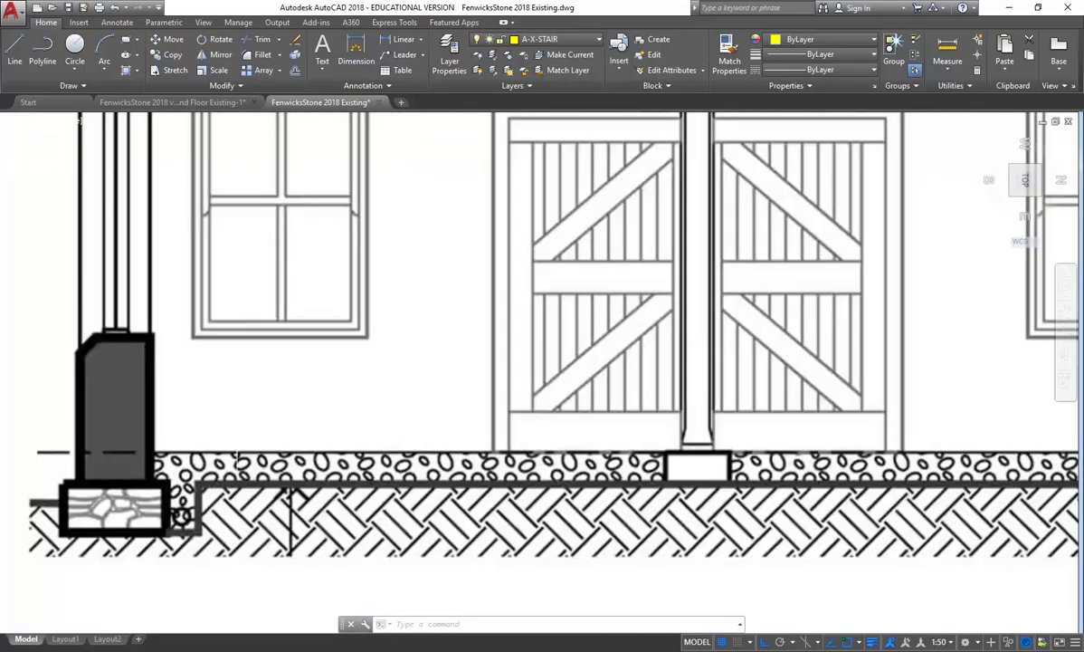
scroll(271, 493, down, 2)
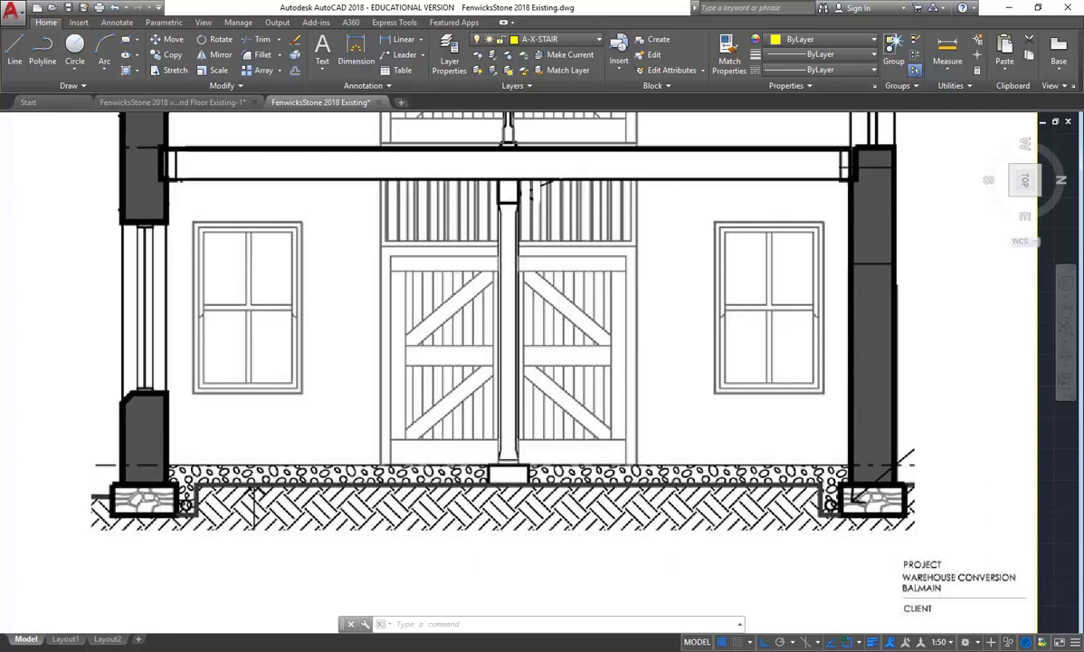
- Review the measured distances in the command history and highlight the section image's width value
key(F2)
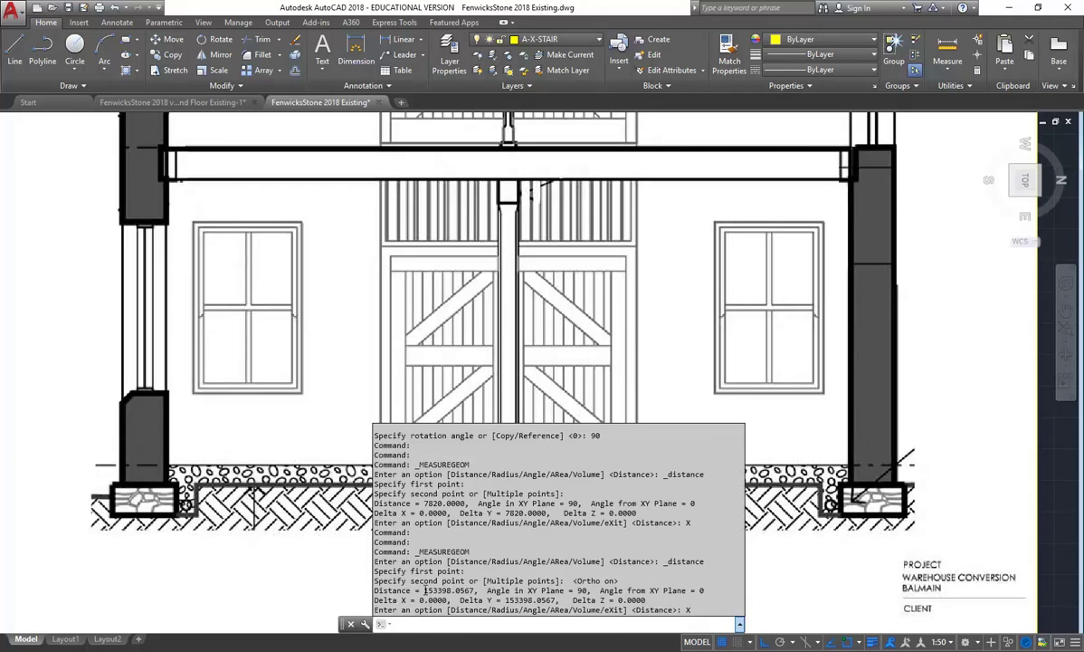
drag(425, 590, 453, 590)
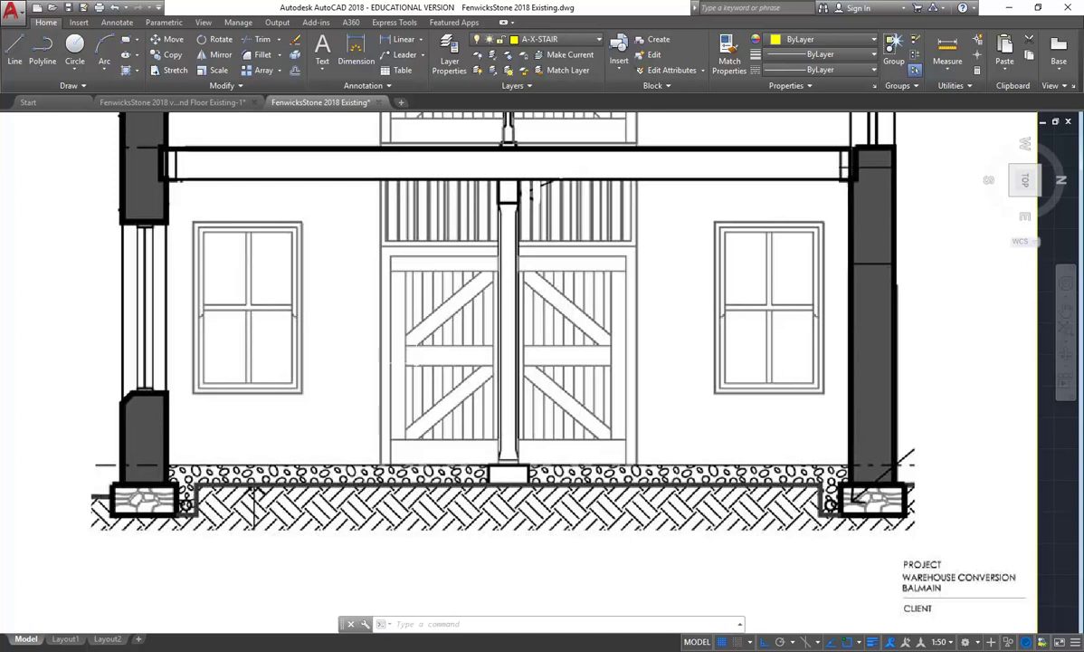
scroll(551, 351, down, 4)
scroll(374, 407, down, 2)
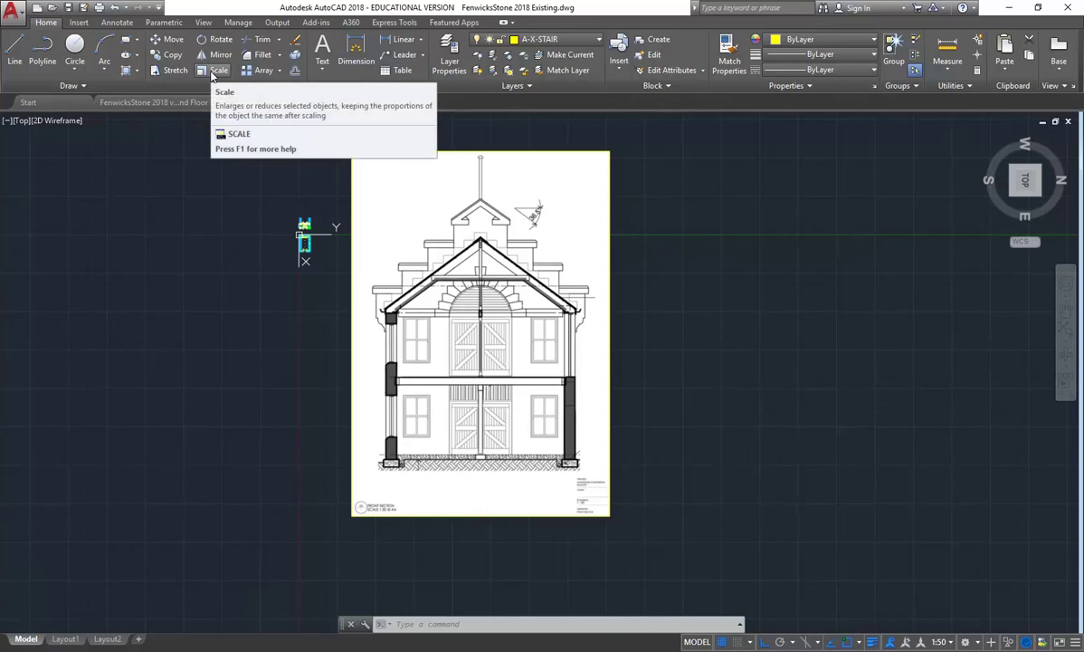
- Scale the front section image about its lower-left corner by a factor of 7820/153400 and check the result
click(212, 75)
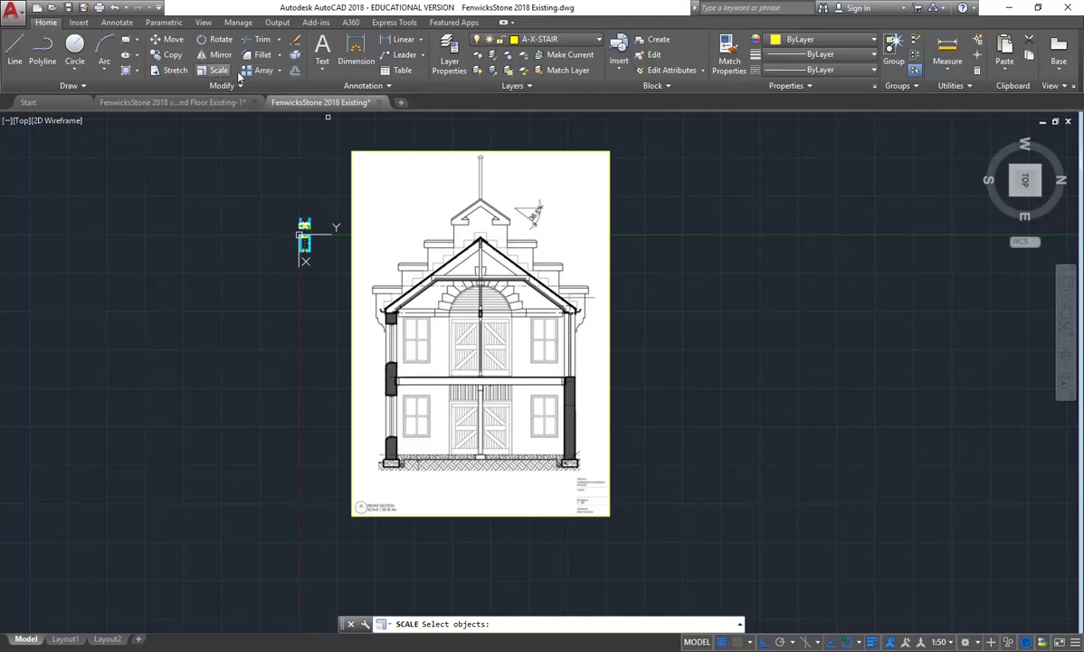
click(411, 152)
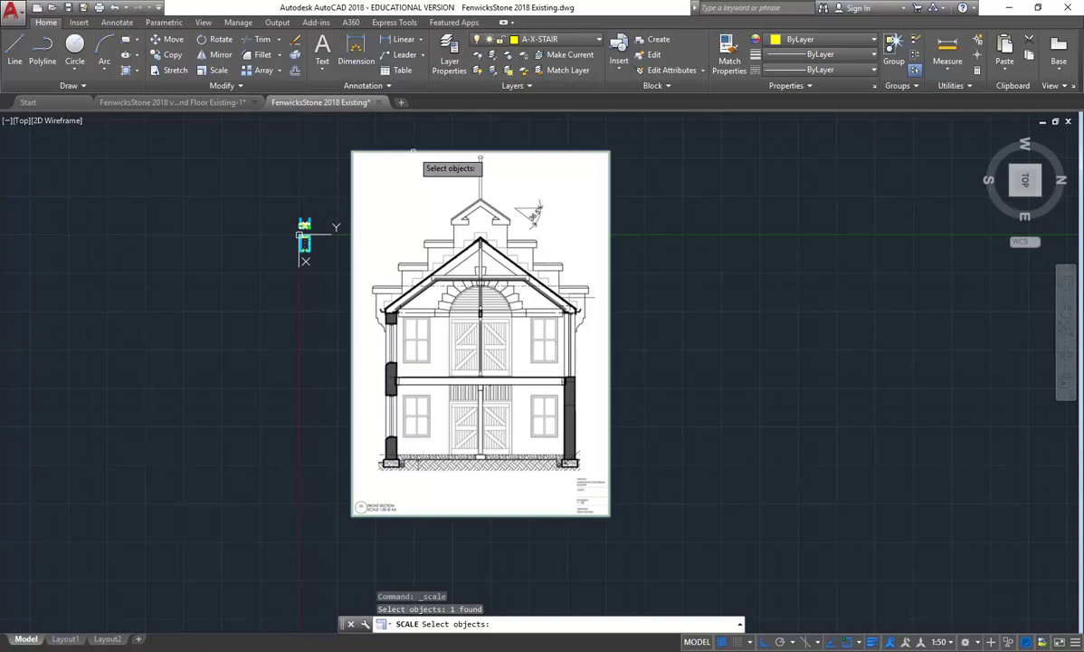
key(Return)
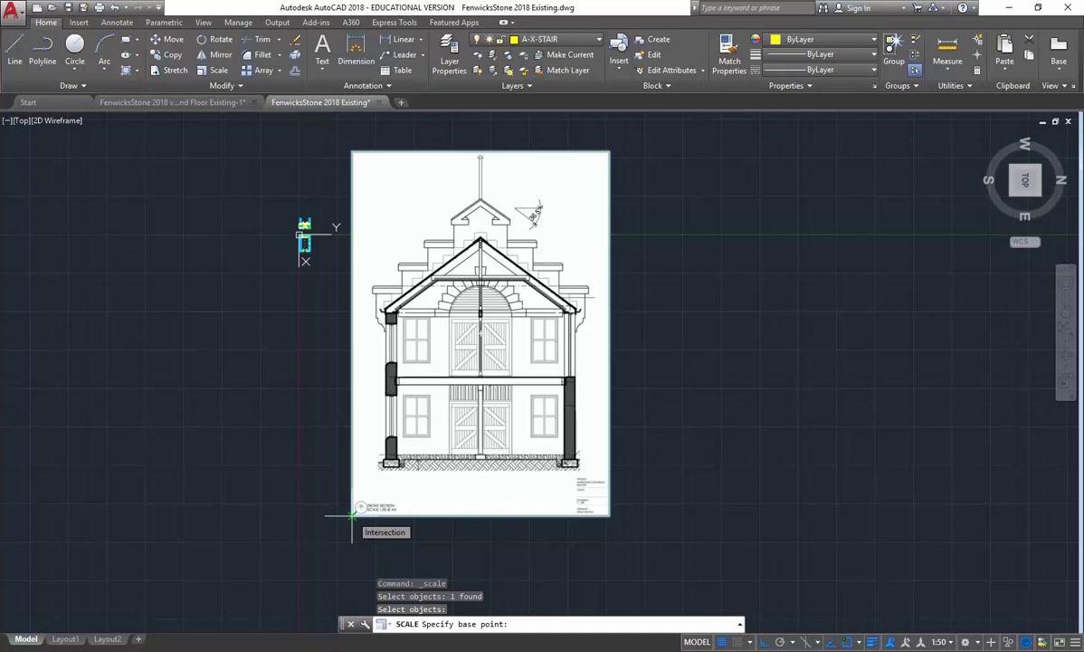
click(352, 517)
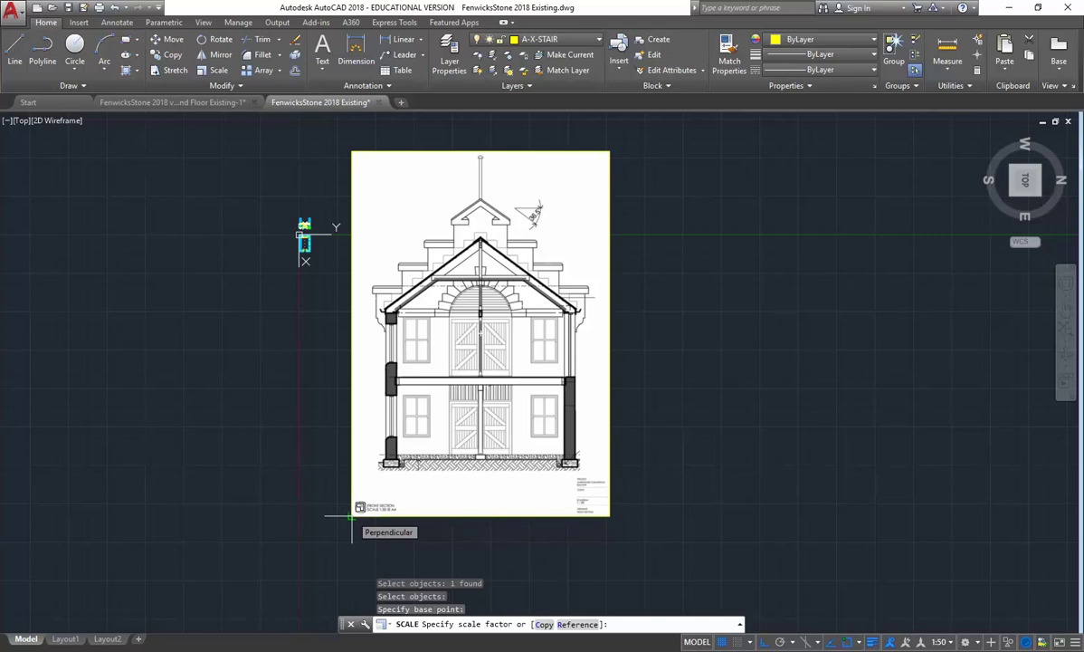
text(820)
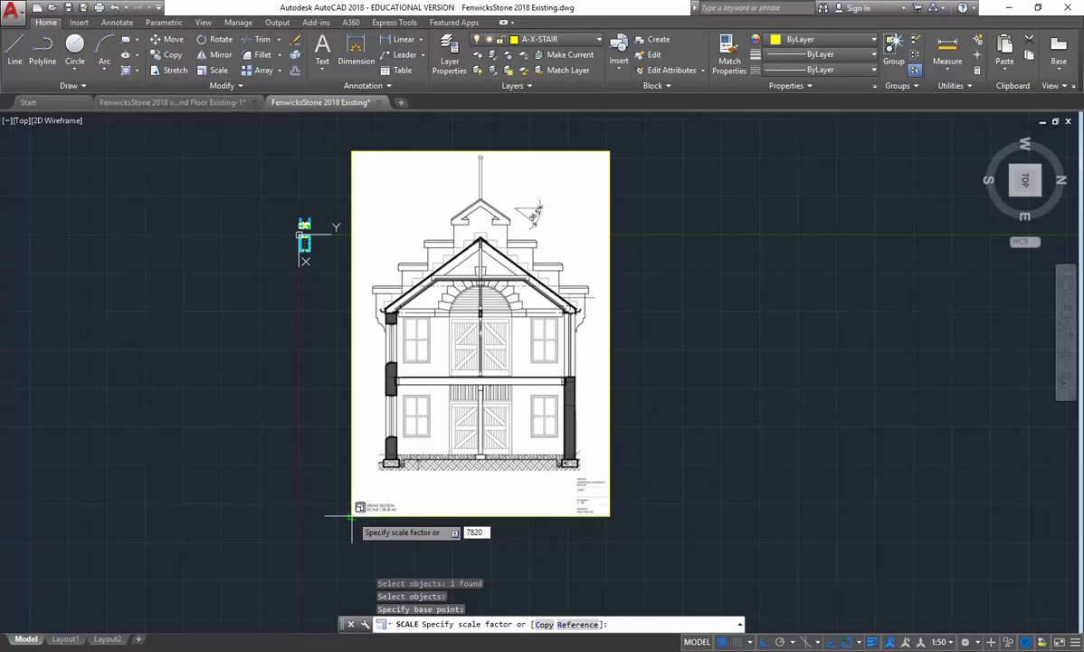
text(/1)
text(53400)
key(Return)
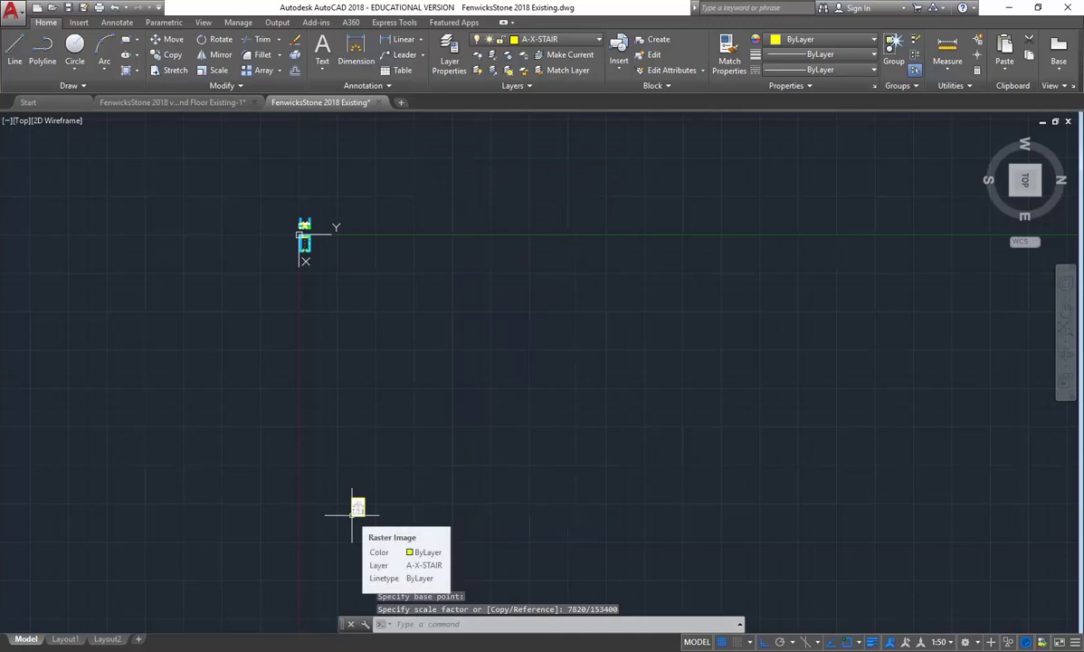
scroll(353, 514, up, 10)
scroll(391, 431, up, 5)
middle_drag(392, 431, 356, 474)
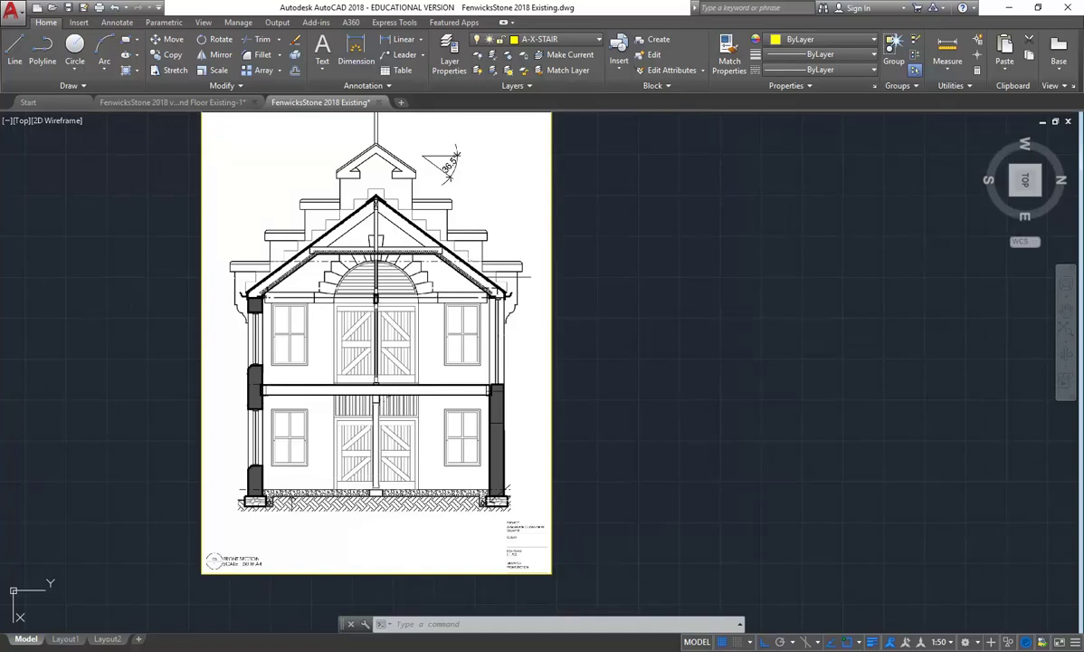
click(740, 623)
- Move the scaled section image onto the drawn section above the floor plan, with Ortho mode off
scroll(259, 334, down, 2)
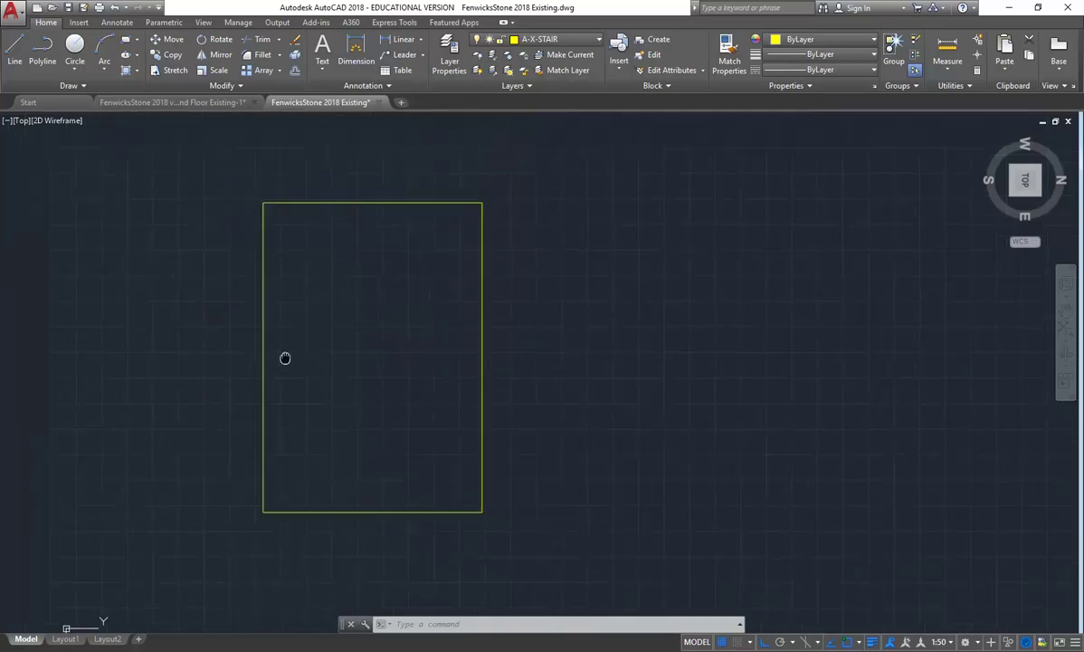
scroll(253, 284, down, 2)
middle_drag(250, 282, 391, 375)
scroll(390, 376, up, 1)
scroll(308, 337, down, 3)
mouse_move(308, 336)
middle_down()
mouse_move(348, 378)
mouse_move(324, 370)
mouse_move(401, 426)
middle_up()
scroll(356, 392, down, 2)
scroll(401, 462, up, 1)
mouse_move(356, 392)
middle_down()
mouse_move(407, 461)
mouse_move(354, 412)
middle_up()
scroll(355, 412, down, 1)
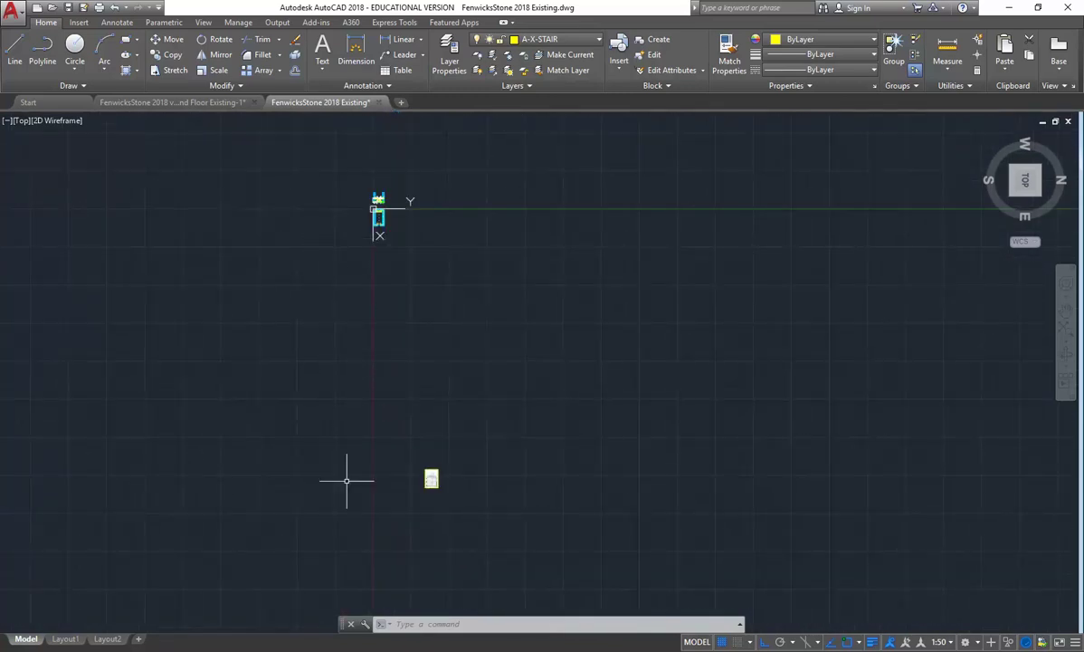
click(389, 438)
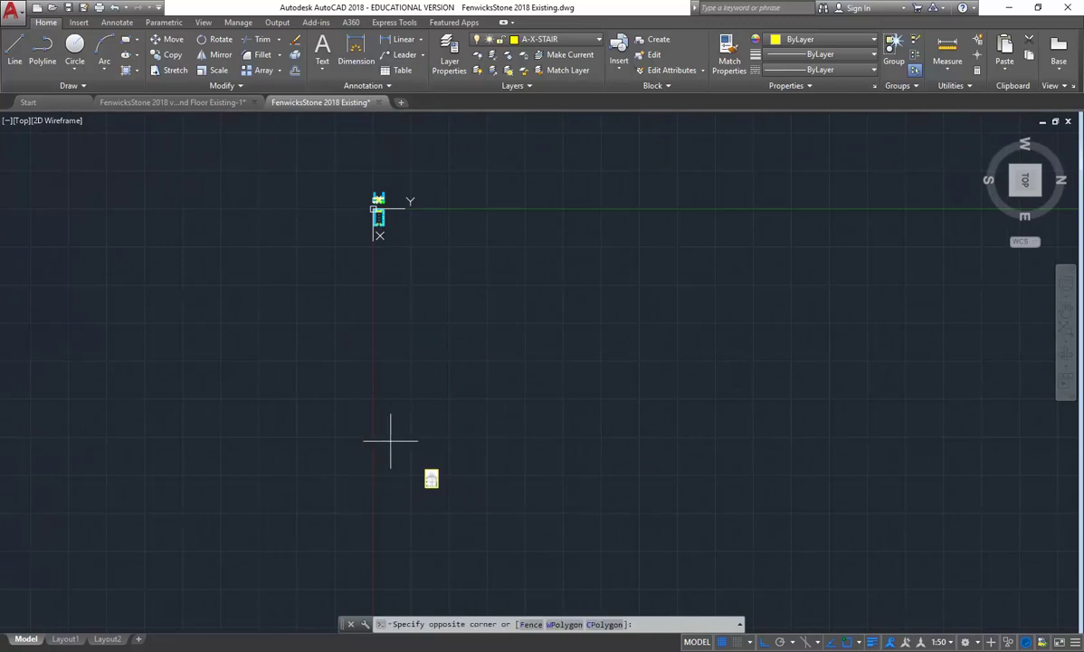
click(493, 522)
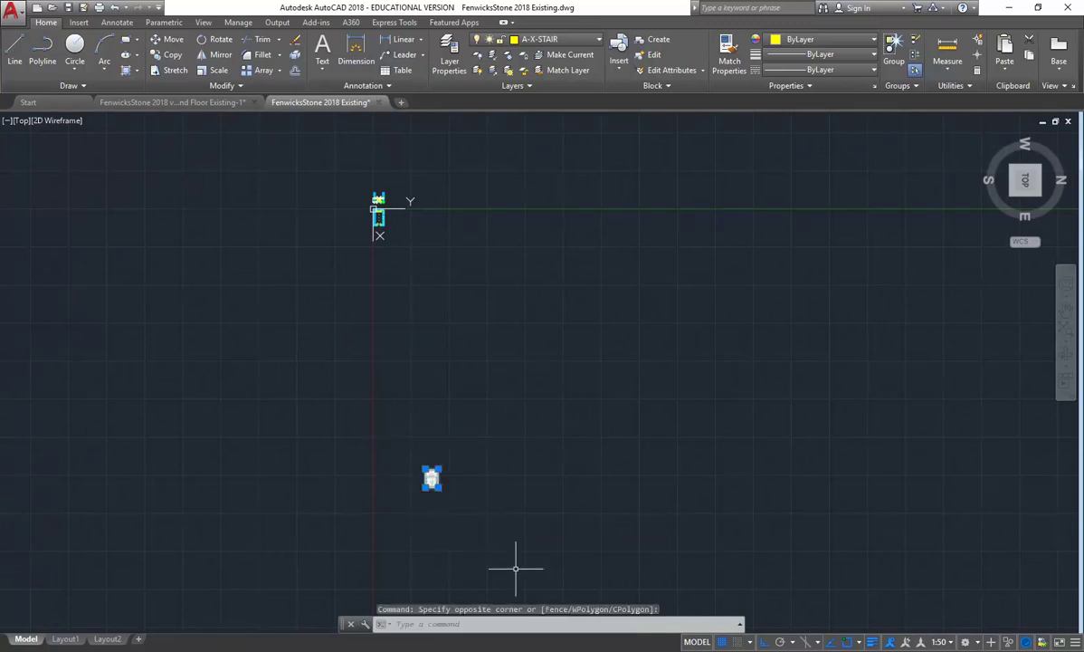
click(46, 23)
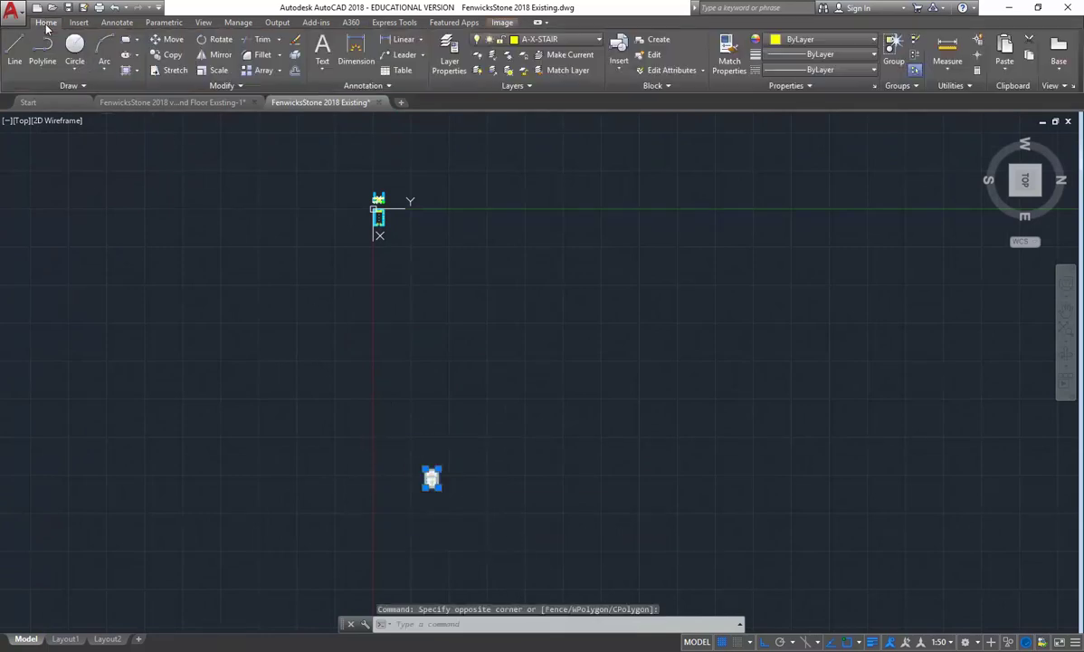
click(168, 39)
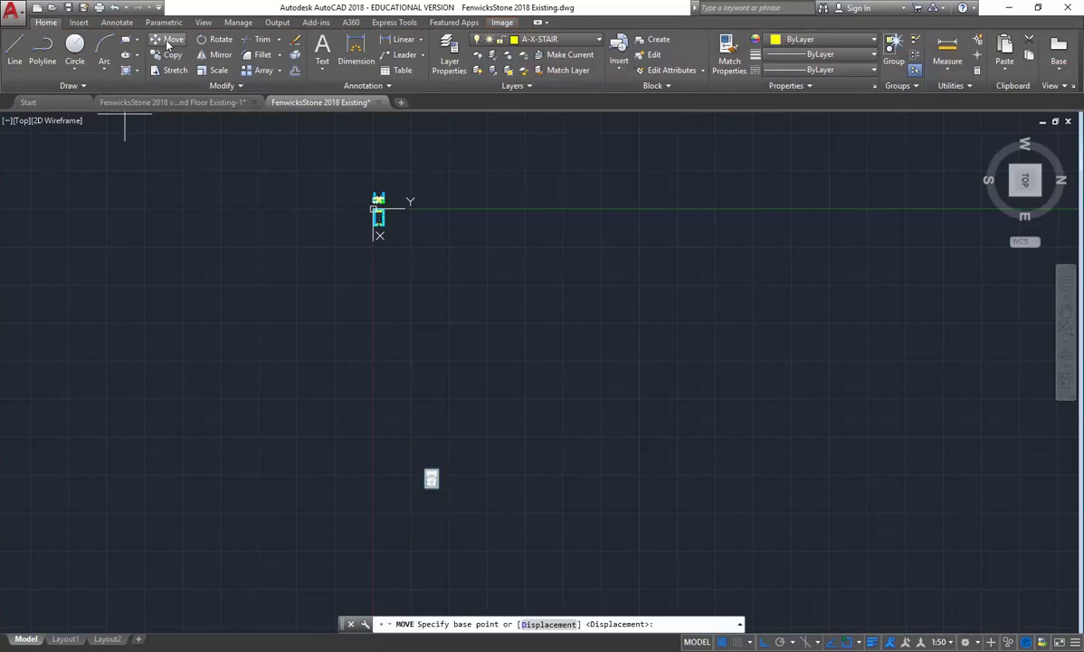
click(432, 483)
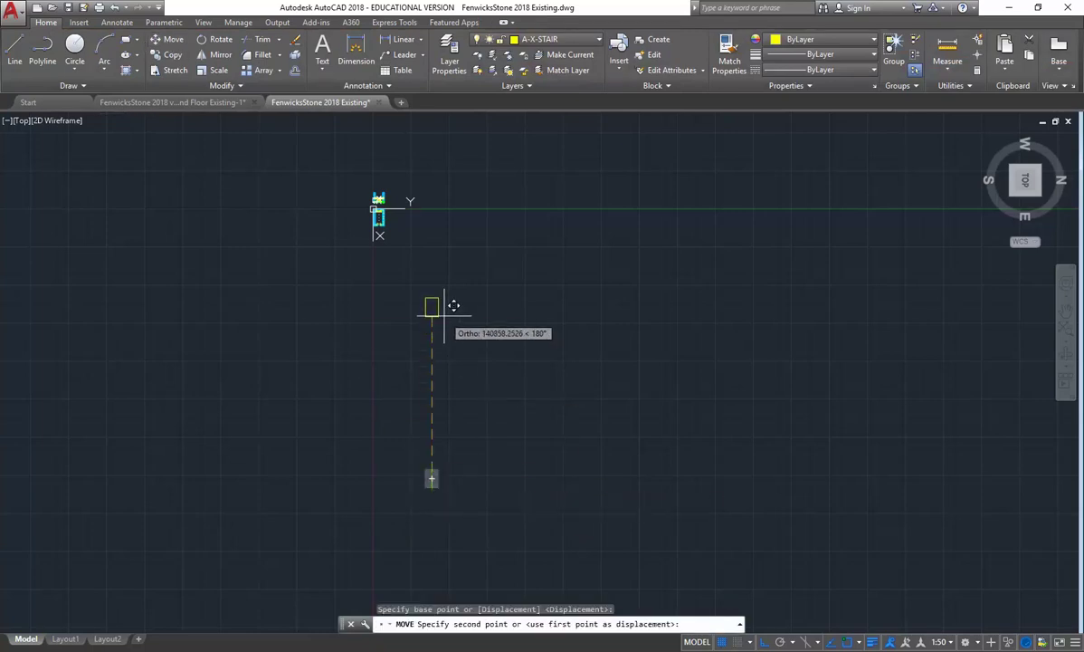
click(763, 641)
scroll(376, 203, up, 5)
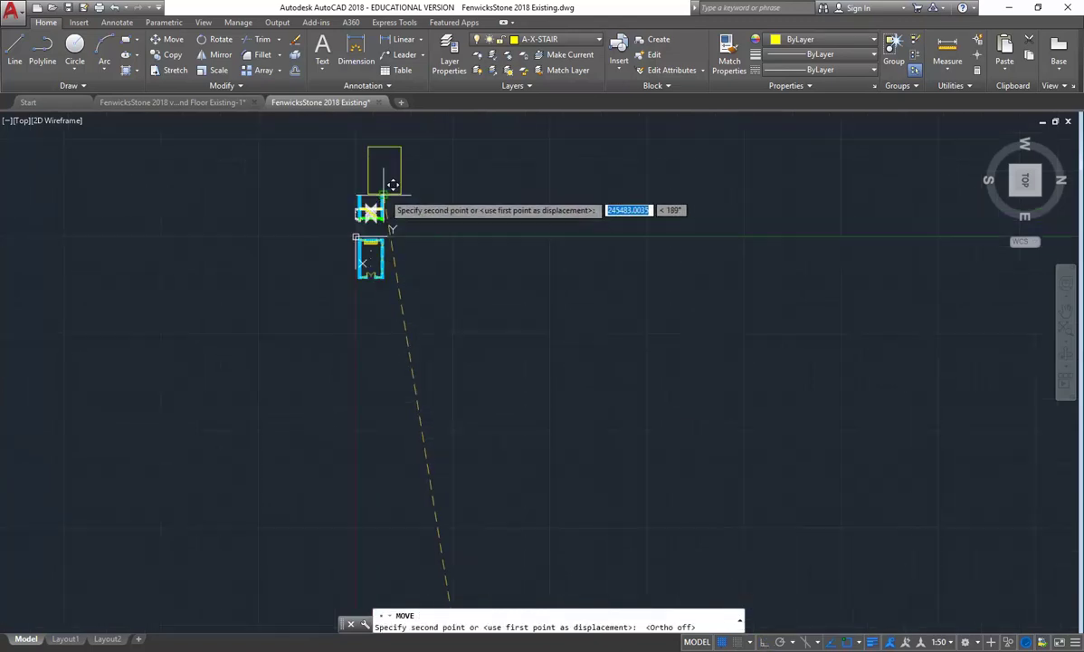
scroll(362, 214, up, 6)
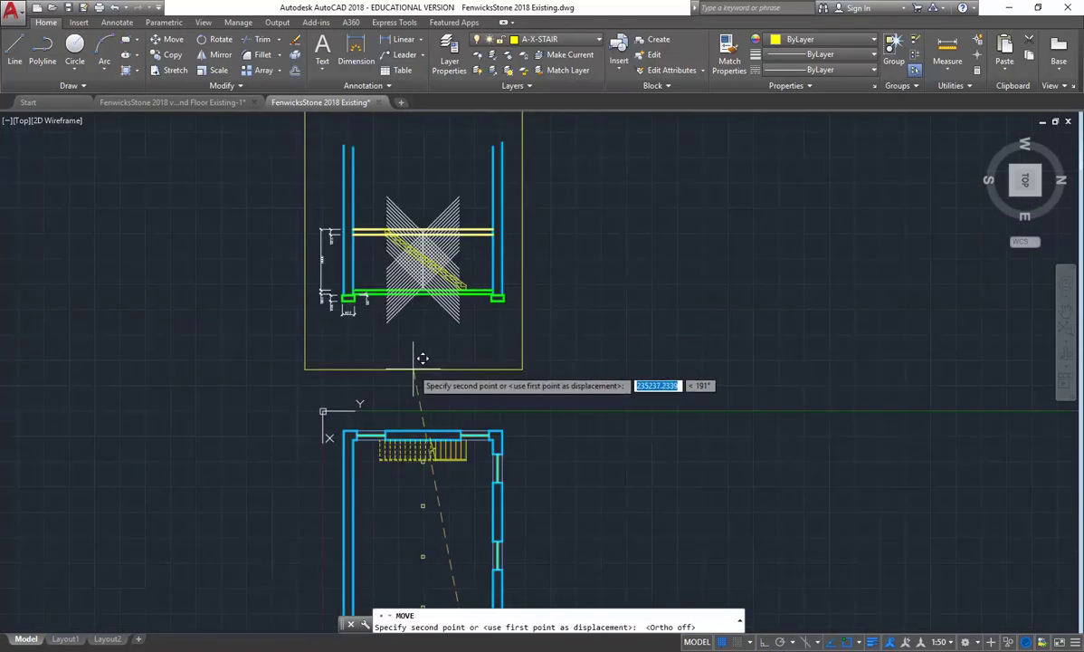
click(425, 361)
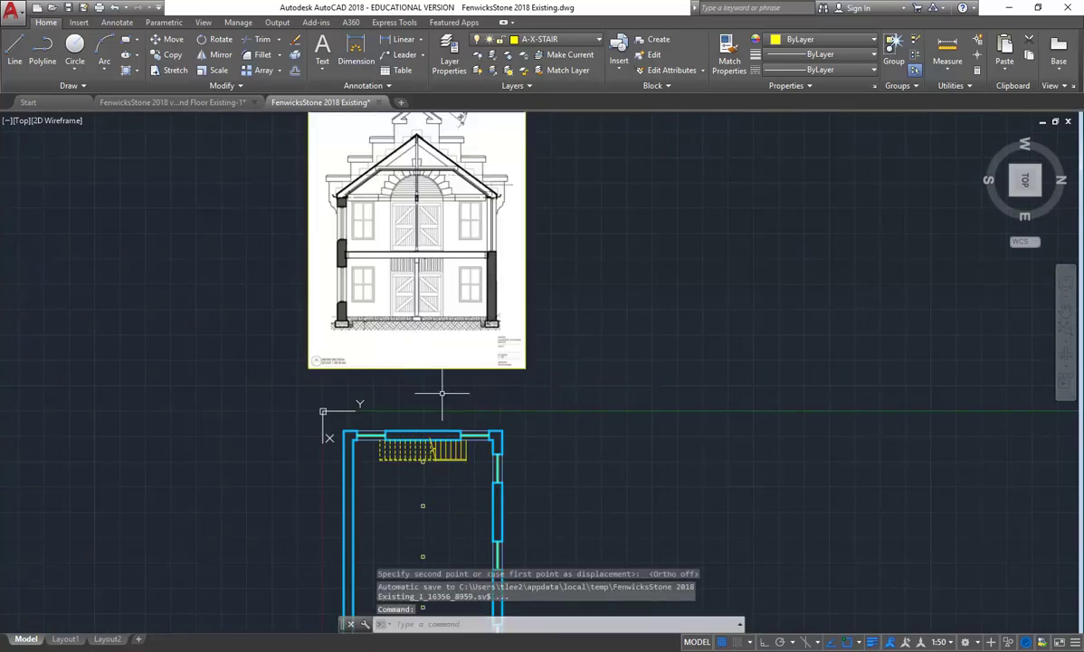
- Send the front section image to the back of the draw order, behind the drawn section lines
scroll(255, 368, up, 2)
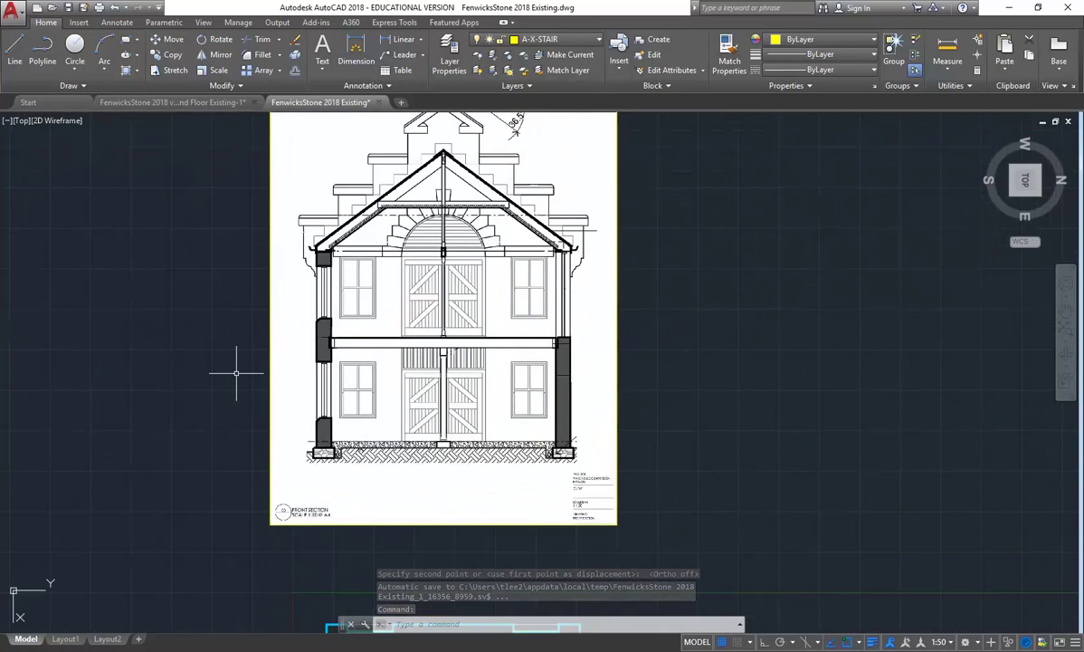
scroll(236, 371, down, 2)
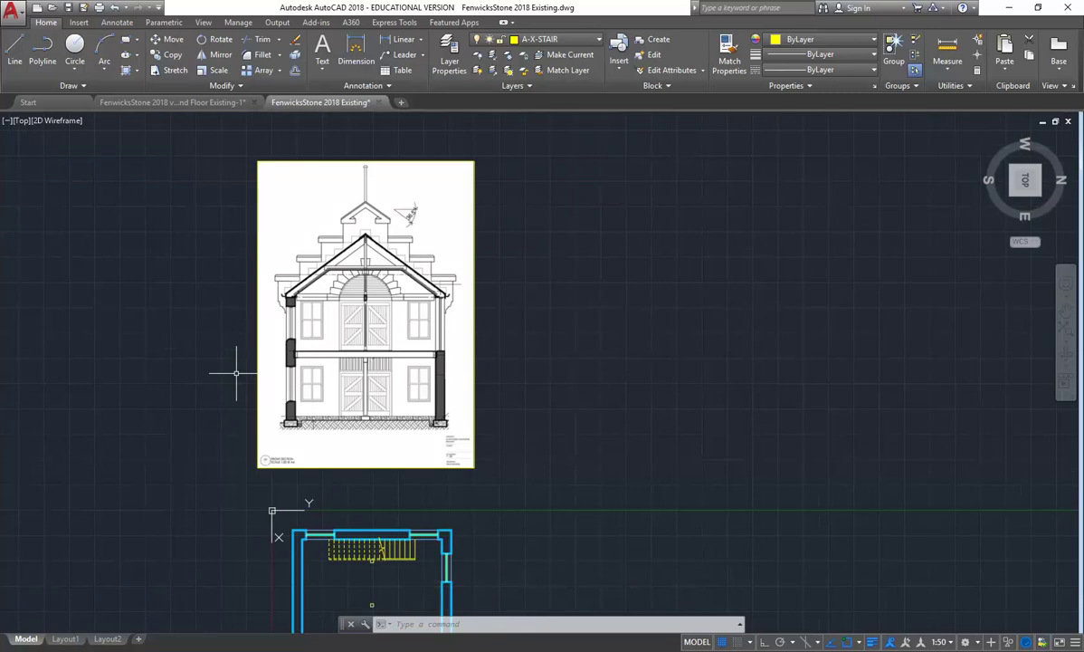
click(258, 264)
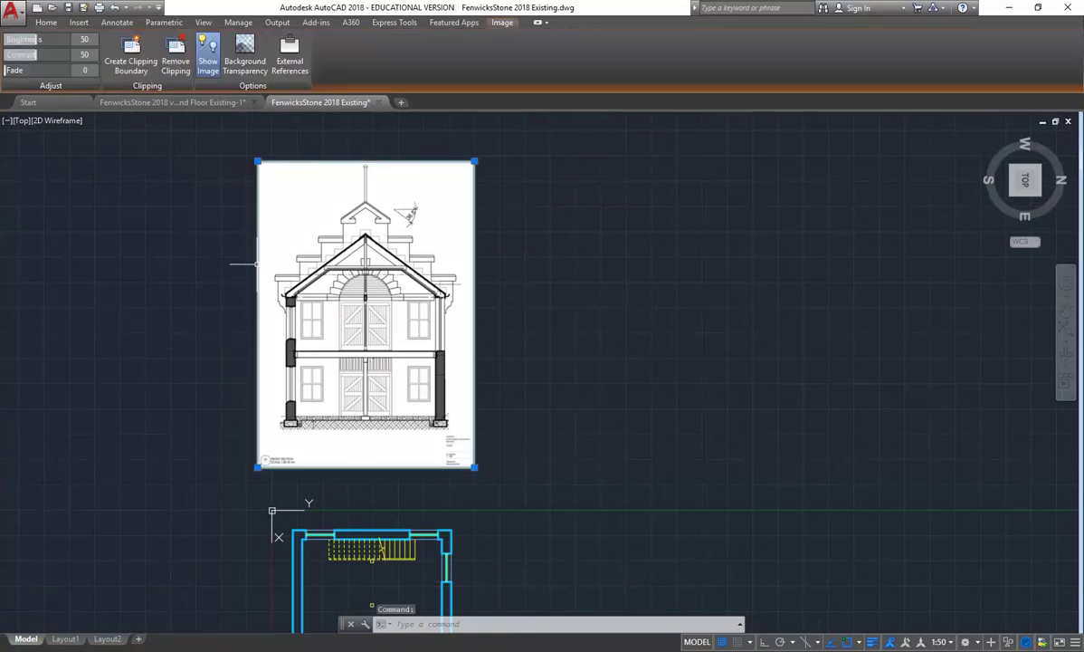
right_click(258, 266)
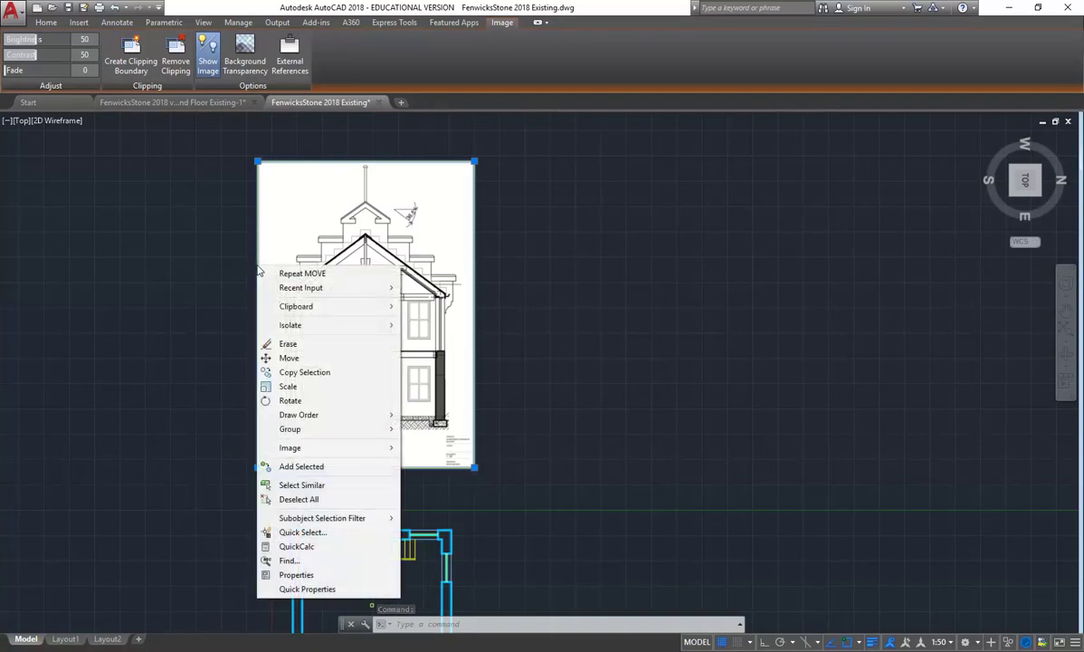
mouse_move(324, 418)
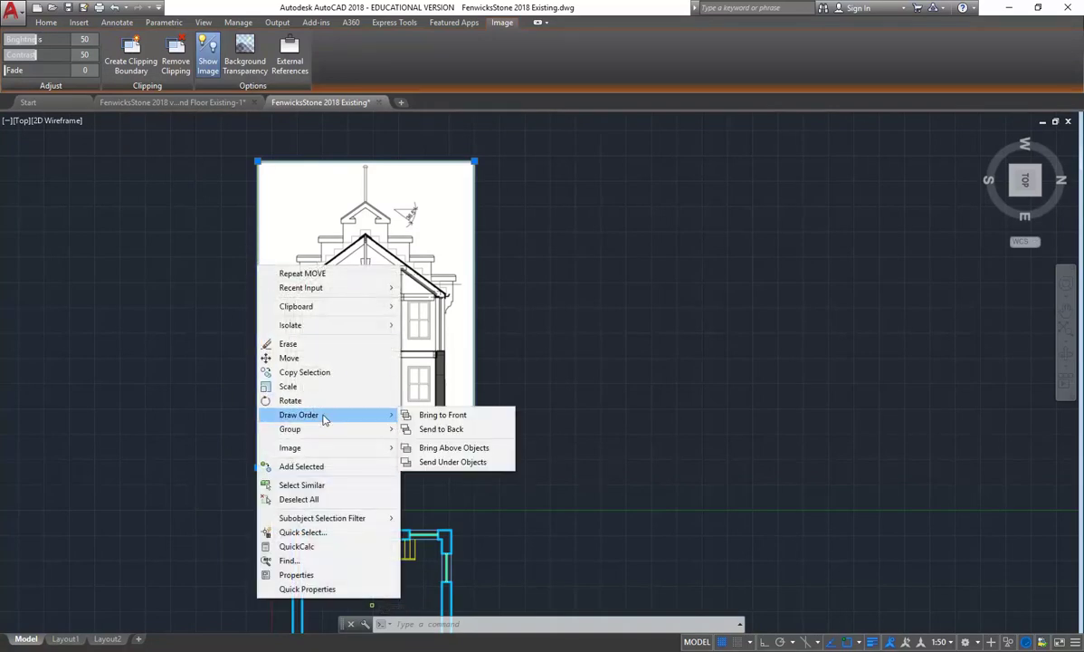
click(444, 429)
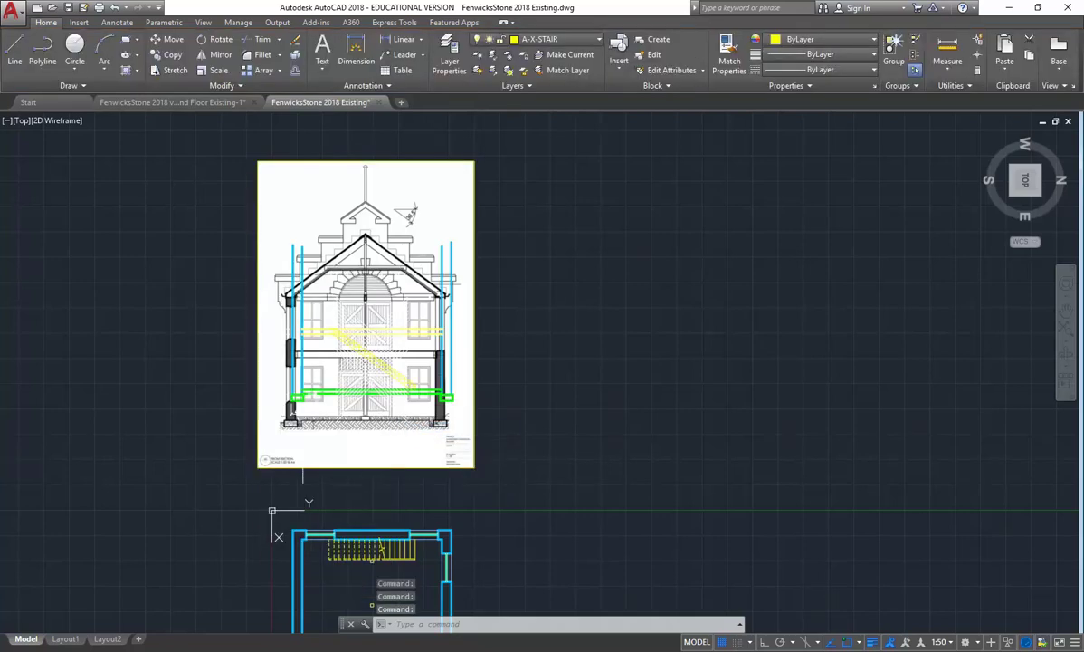
- Try moving the section image so its left wall's inner face at floor level meets the drawn wall and floor corner, and undo that move
scroll(286, 427, up, 4)
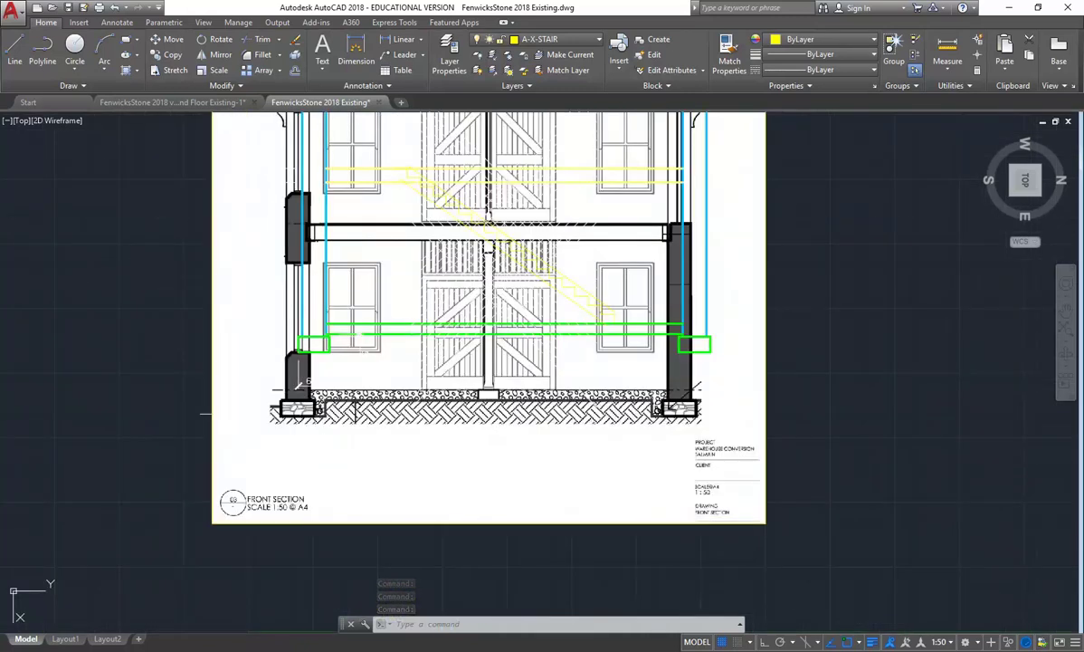
click(212, 524)
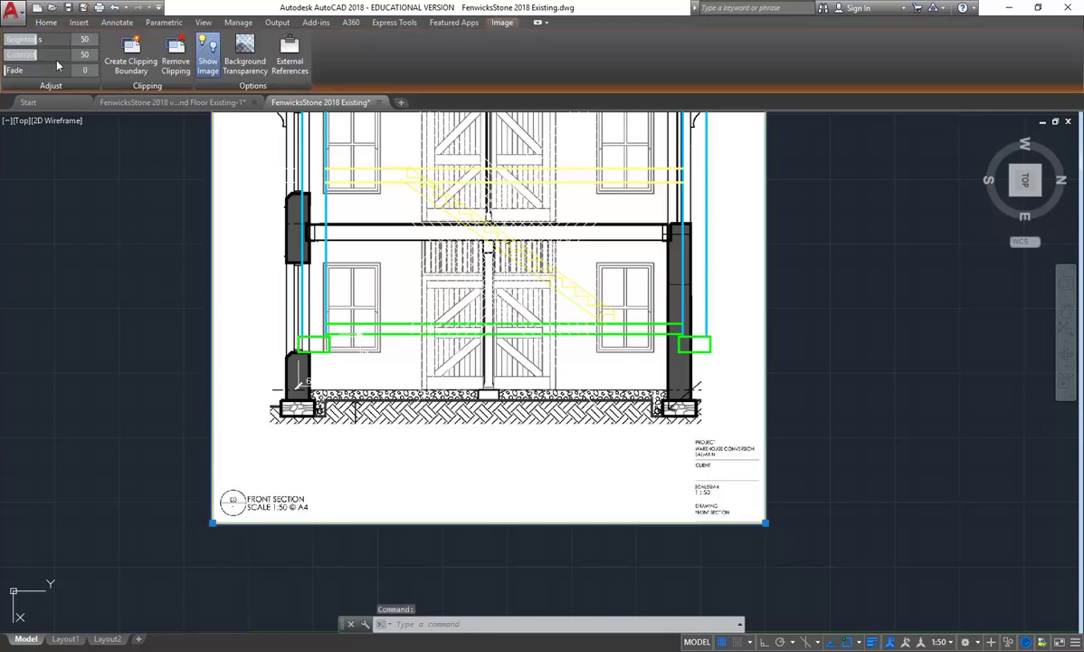
click(45, 22)
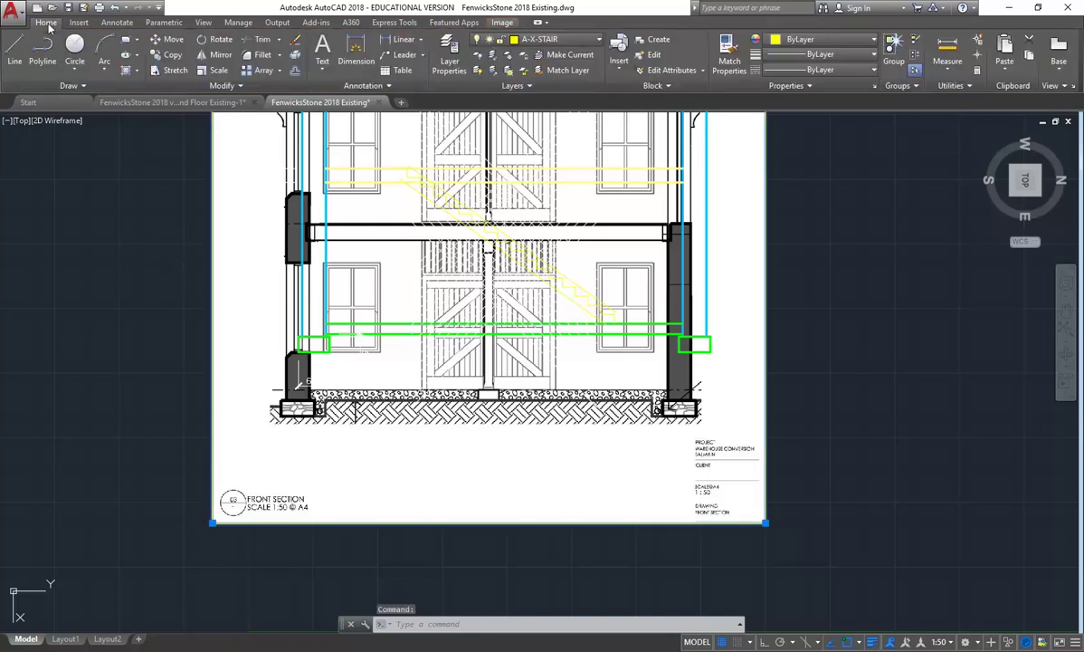
click(167, 40)
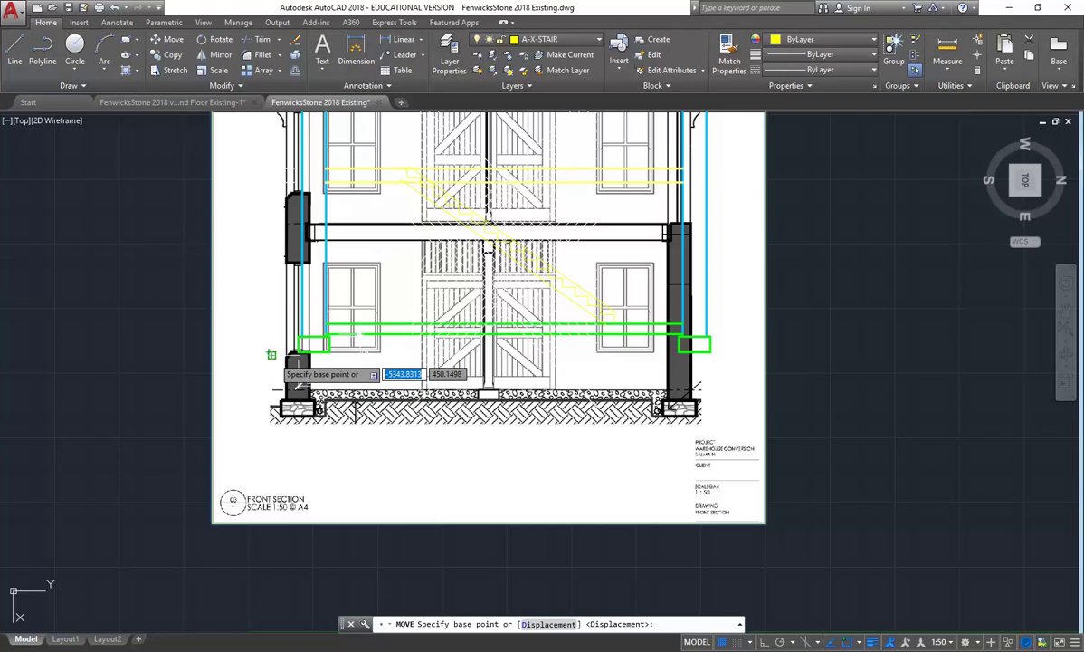
scroll(283, 358, up, 2)
scroll(297, 422, up, 2)
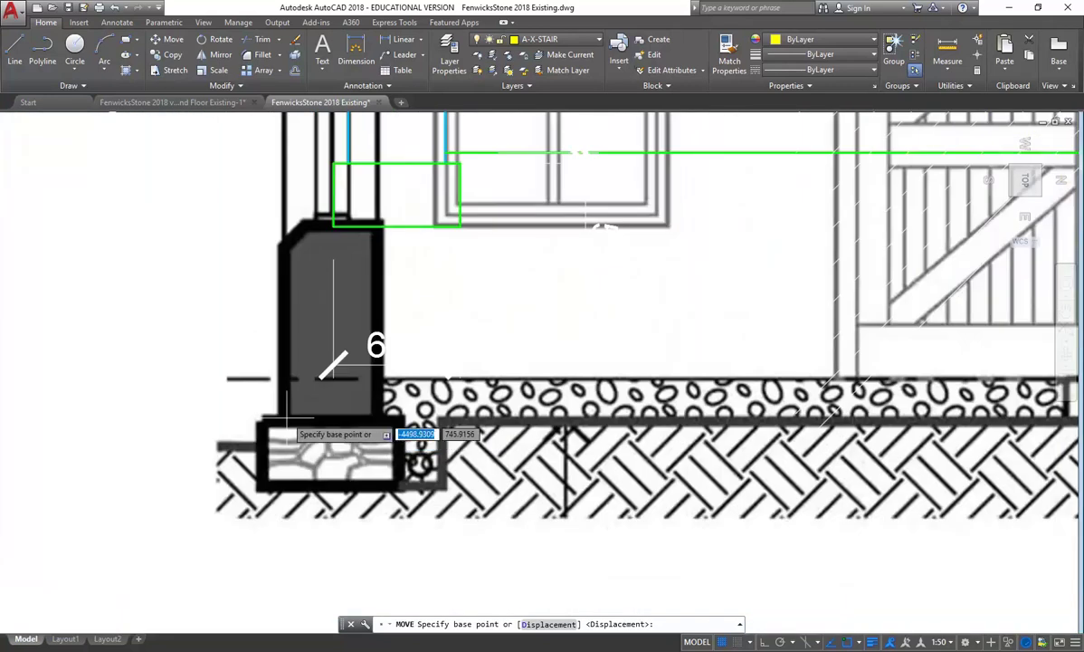
scroll(279, 420, down, 1)
middle_drag(279, 421, 275, 439)
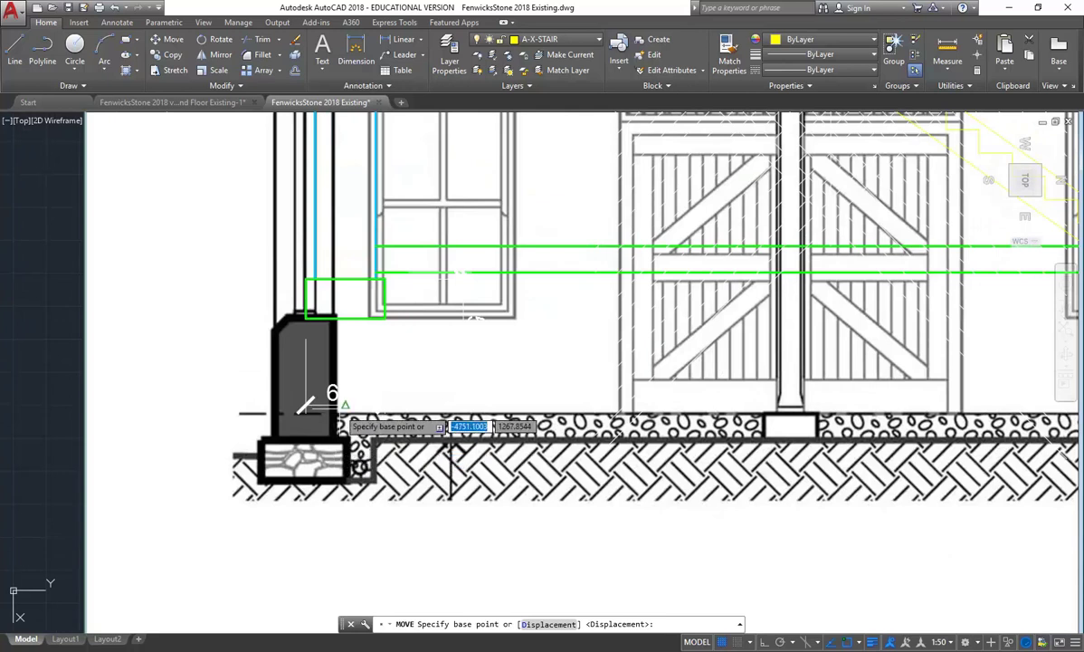
scroll(335, 411, up, 3)
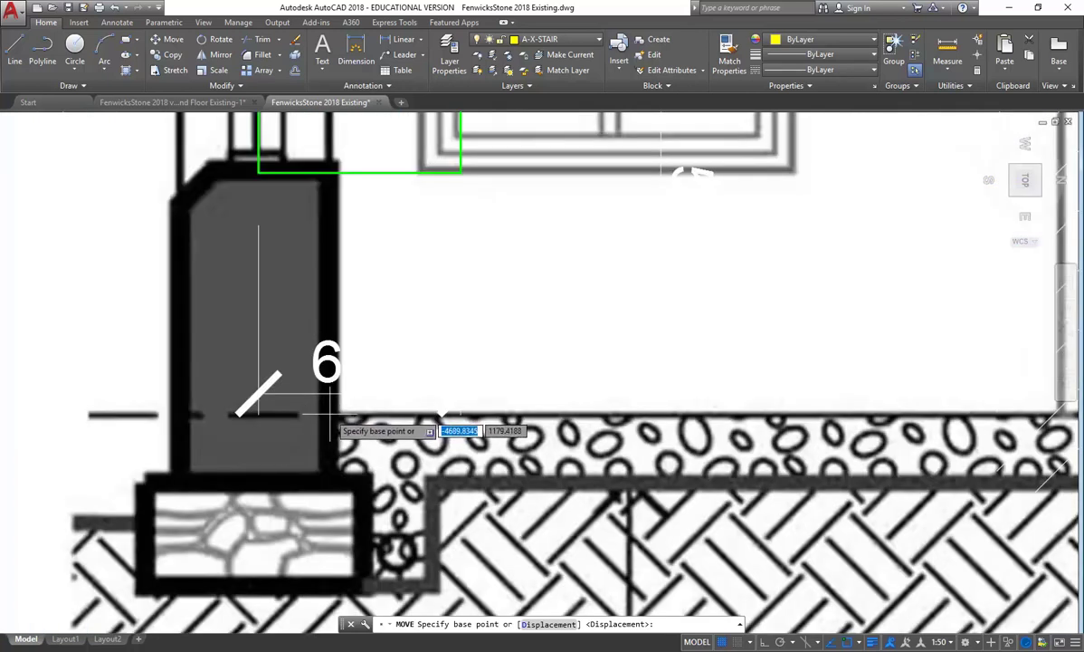
middle_drag(328, 414, 406, 425)
scroll(368, 415, up, 2)
scroll(366, 417, down, 2)
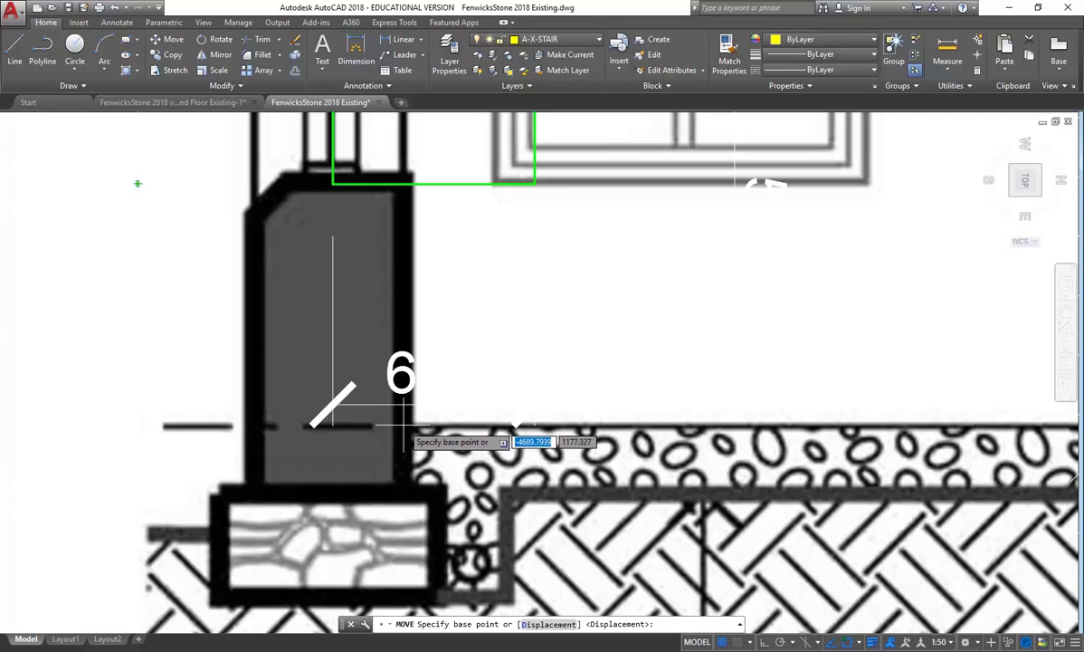
click(404, 421)
scroll(427, 440, down, 4)
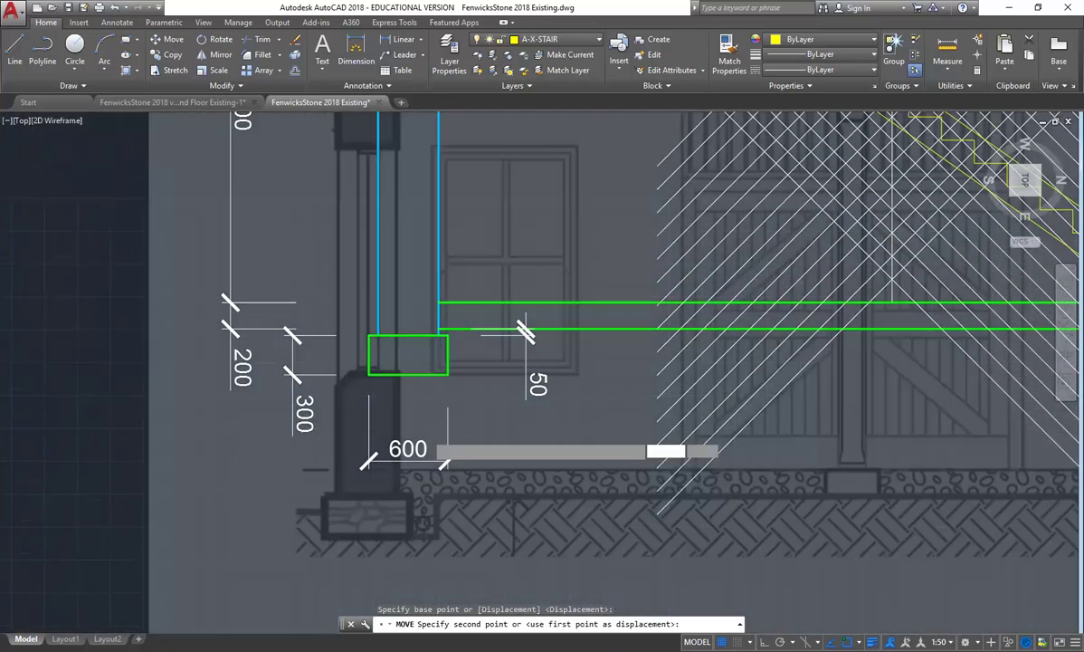
scroll(439, 304, up, 6)
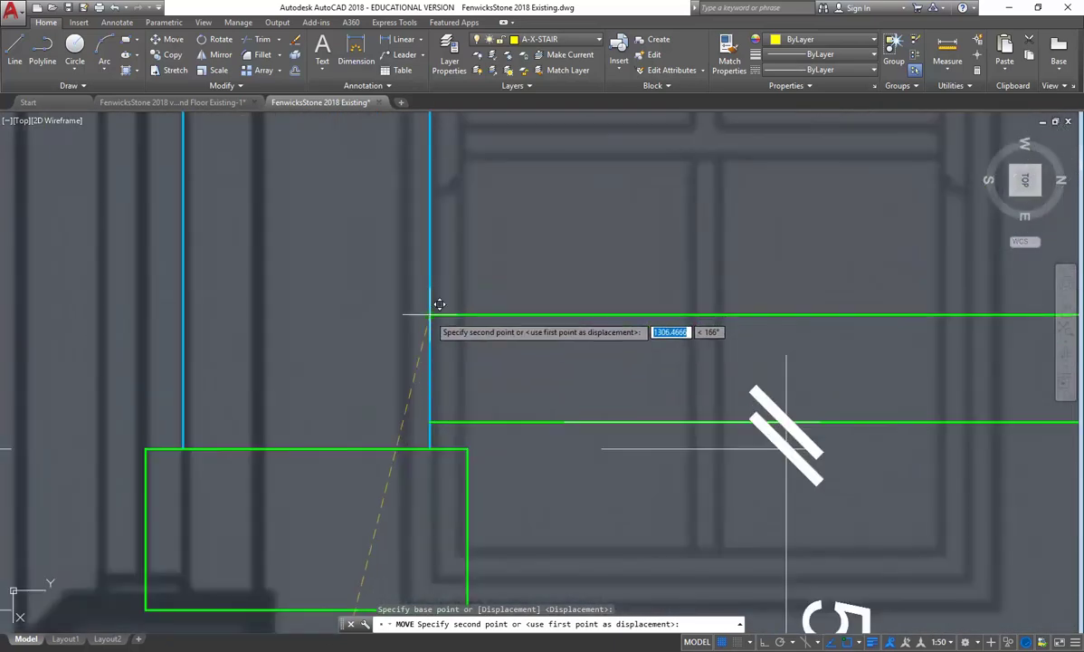
click(430, 315)
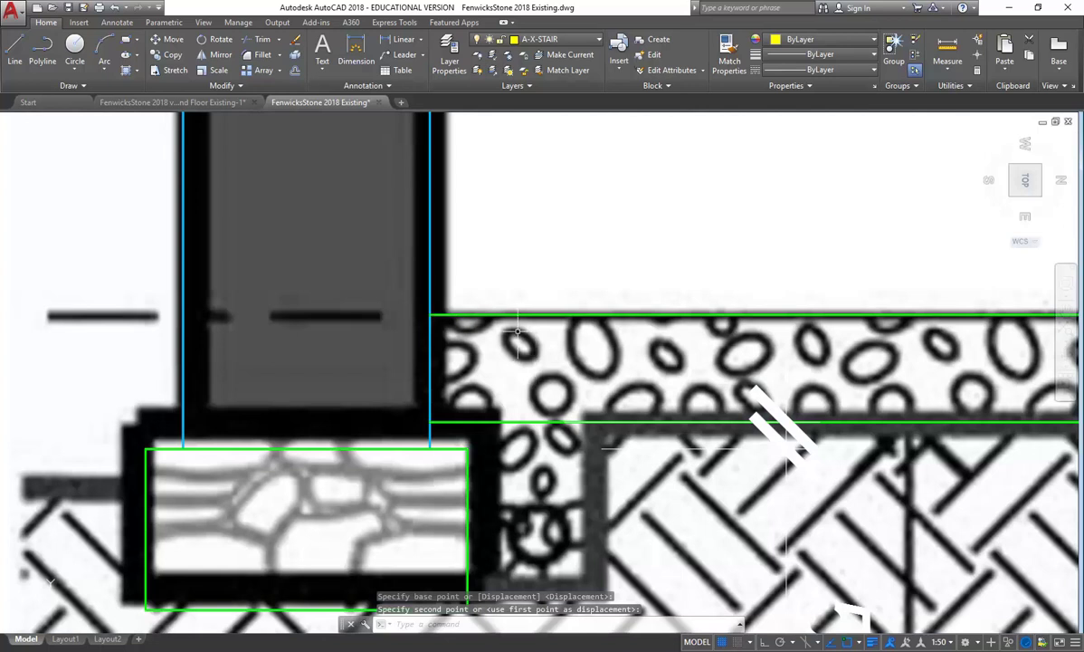
click(112, 7)
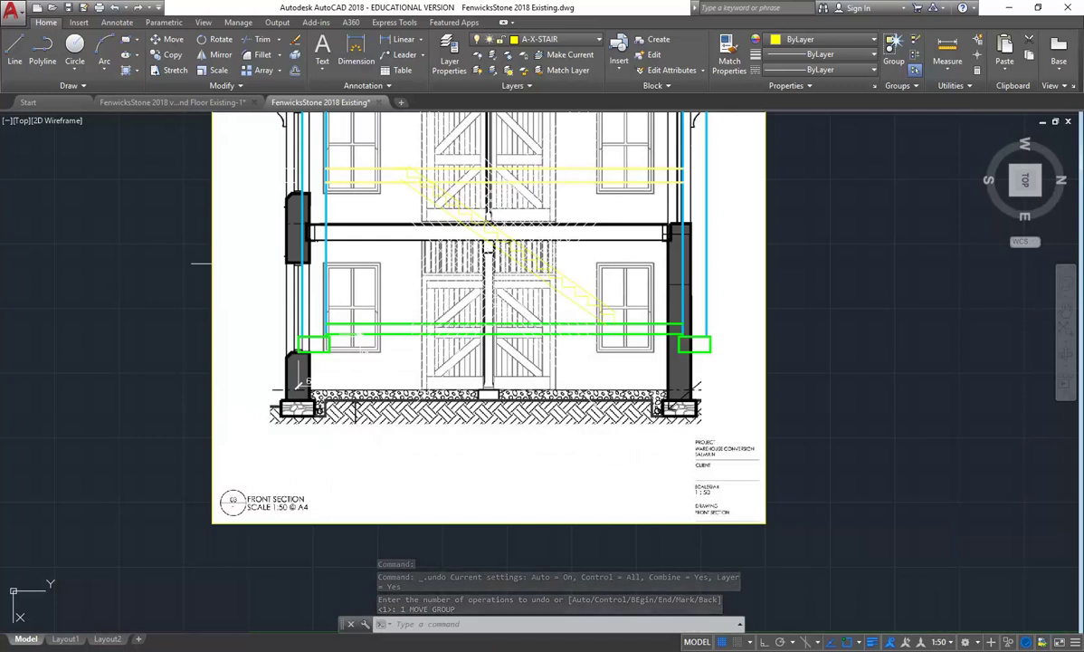
- Move the section image so its left wall's inner face at floor level meets the corner of the drawn wall and ground-floor line
click(211, 375)
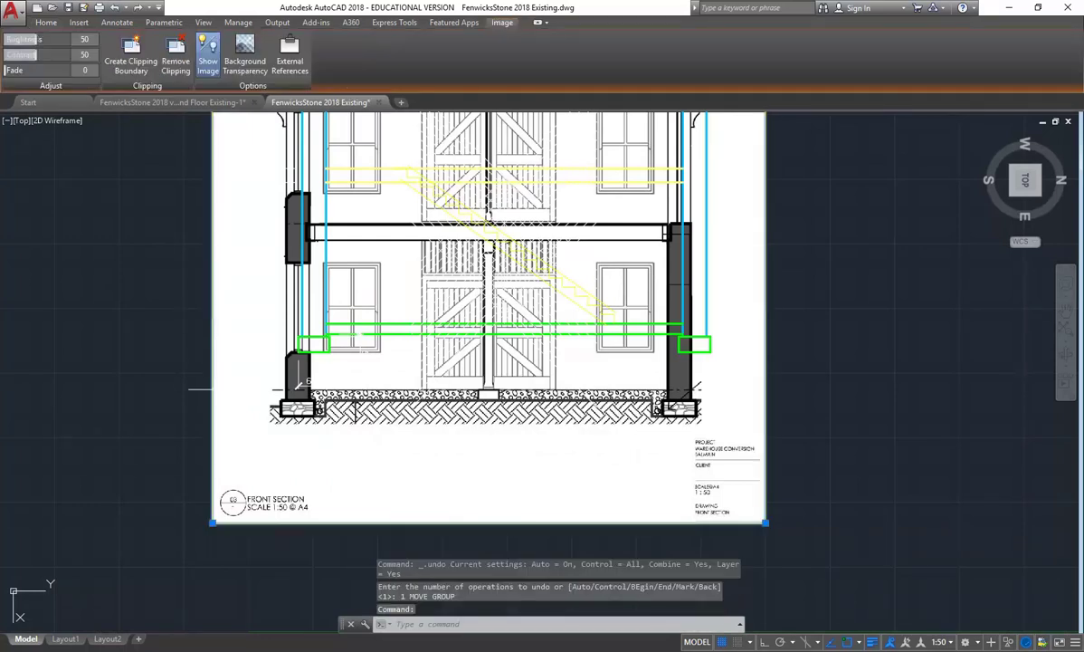
right_click(212, 245)
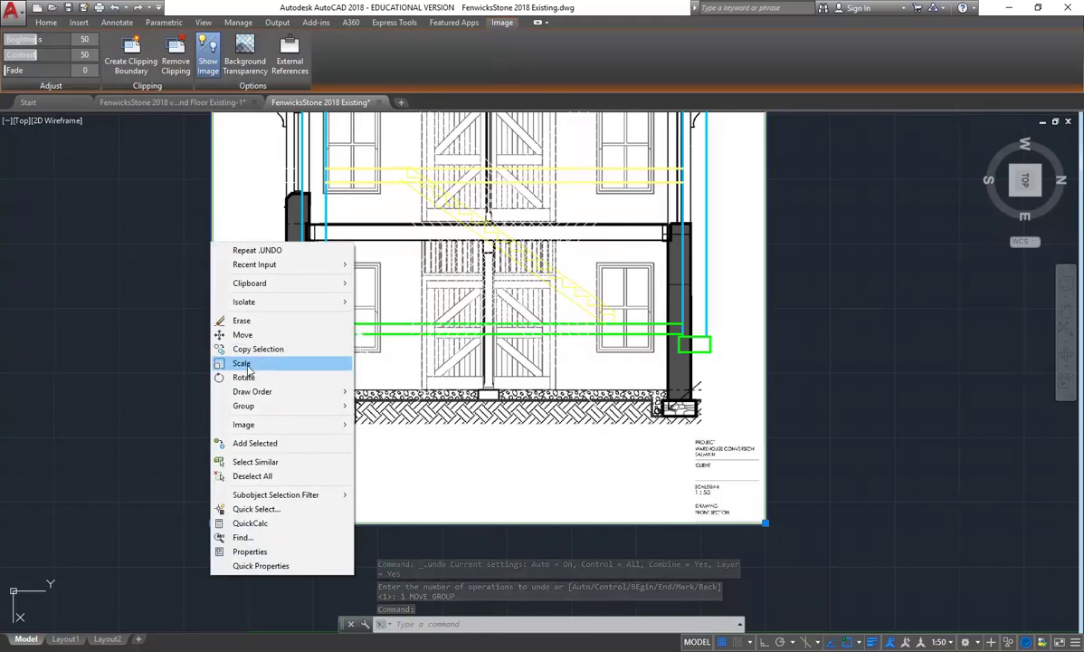
mouse_move(259, 399)
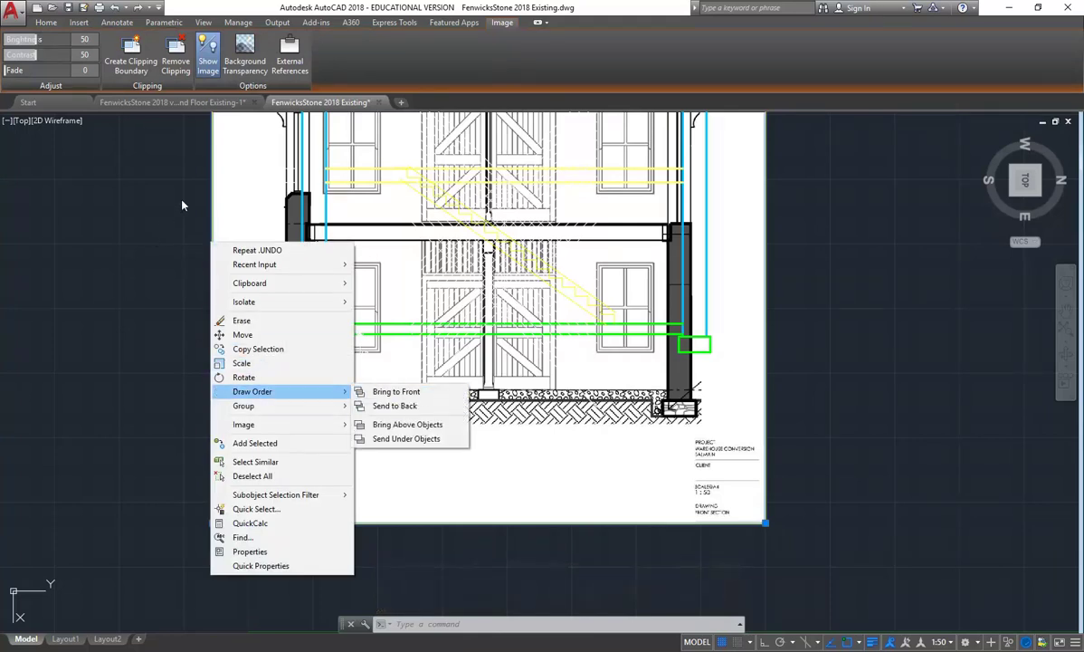
click(386, 51)
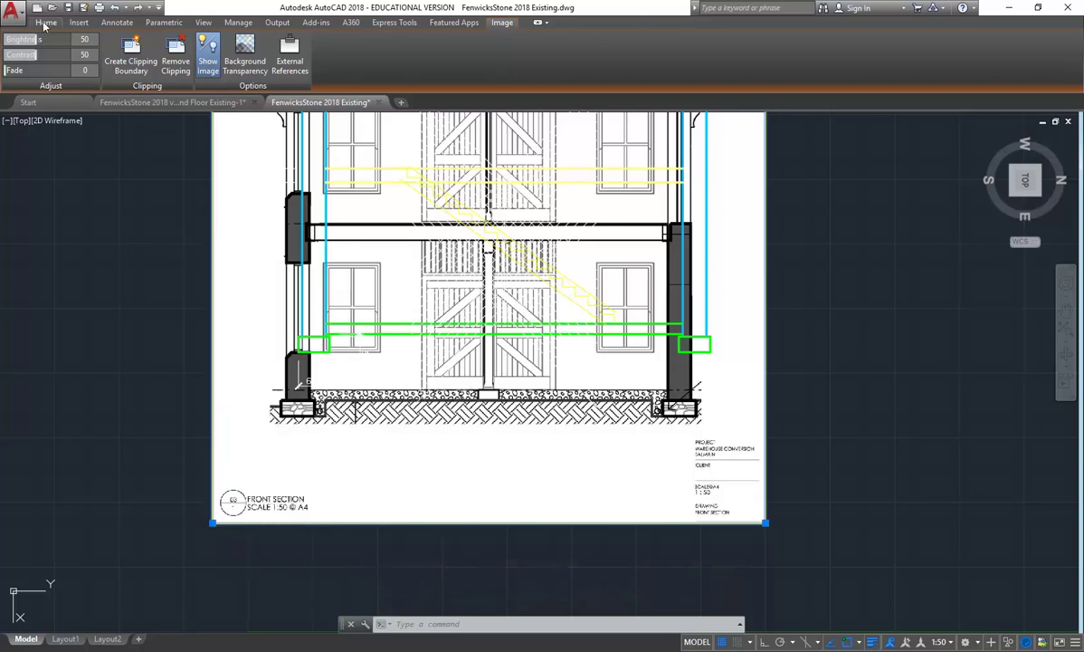
click(45, 23)
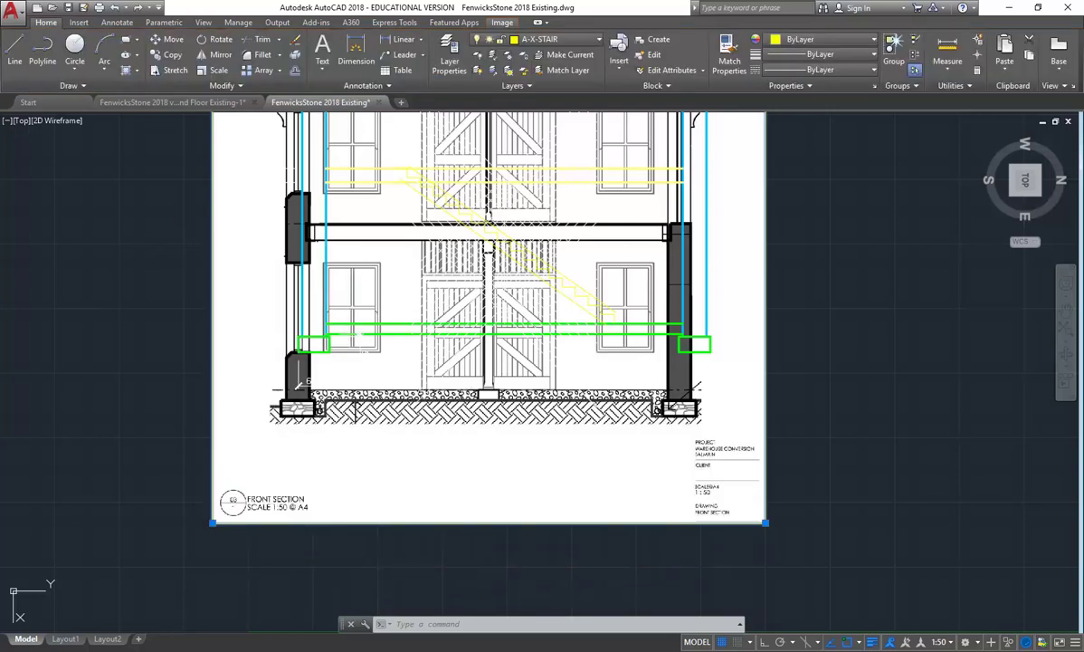
click(167, 40)
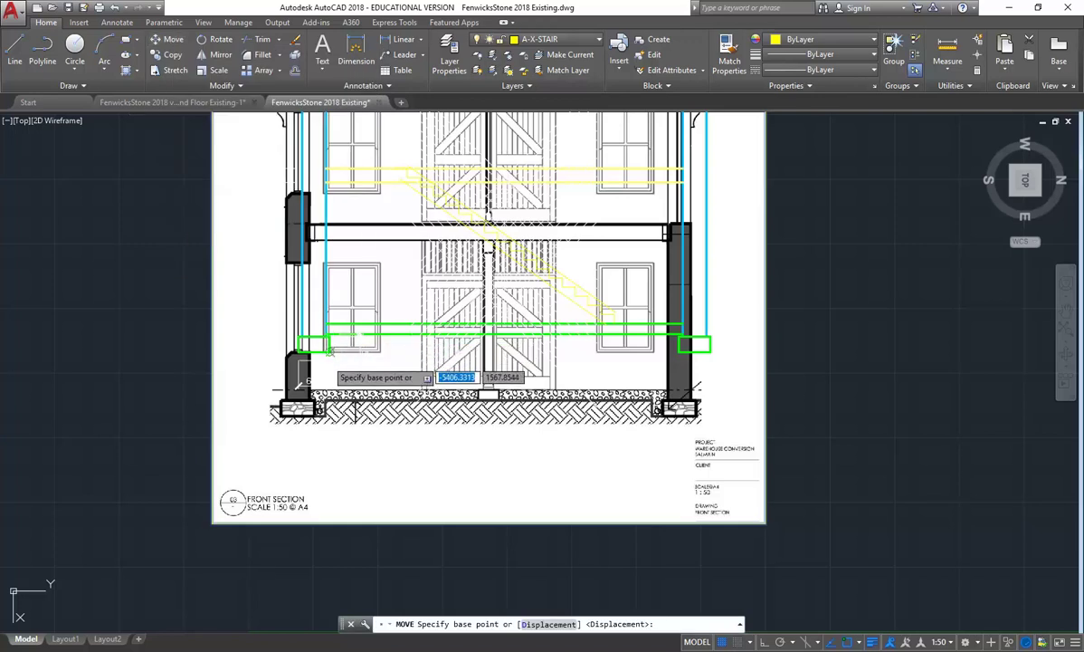
scroll(289, 398, up, 4)
scroll(285, 376, up, 2)
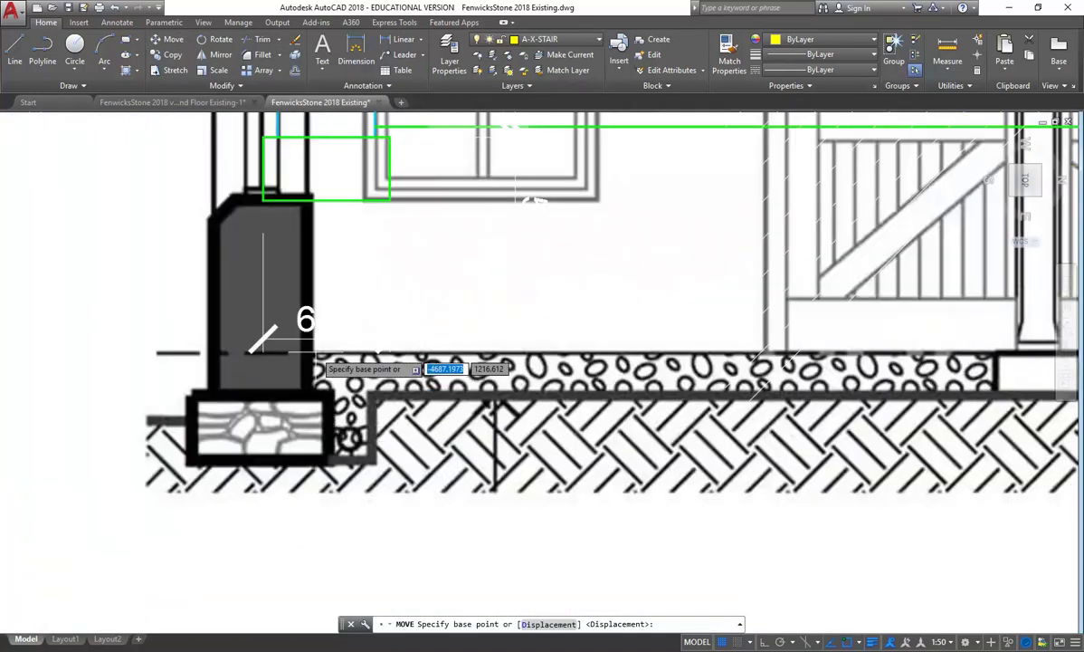
scroll(289, 362, up, 4)
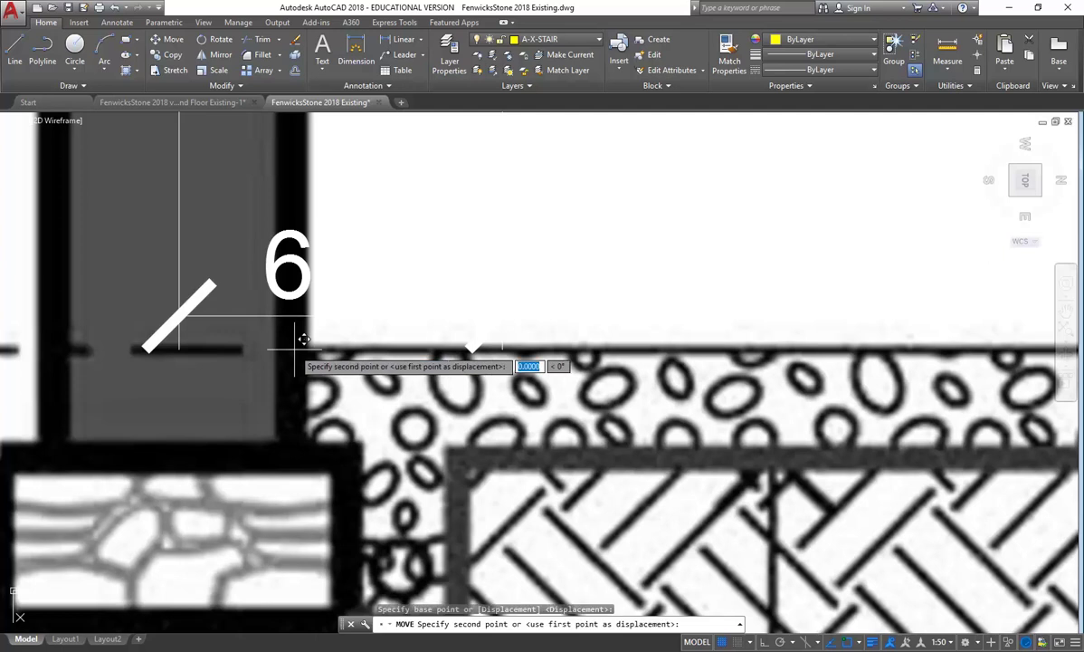
click(294, 349)
scroll(380, 276, down, 3)
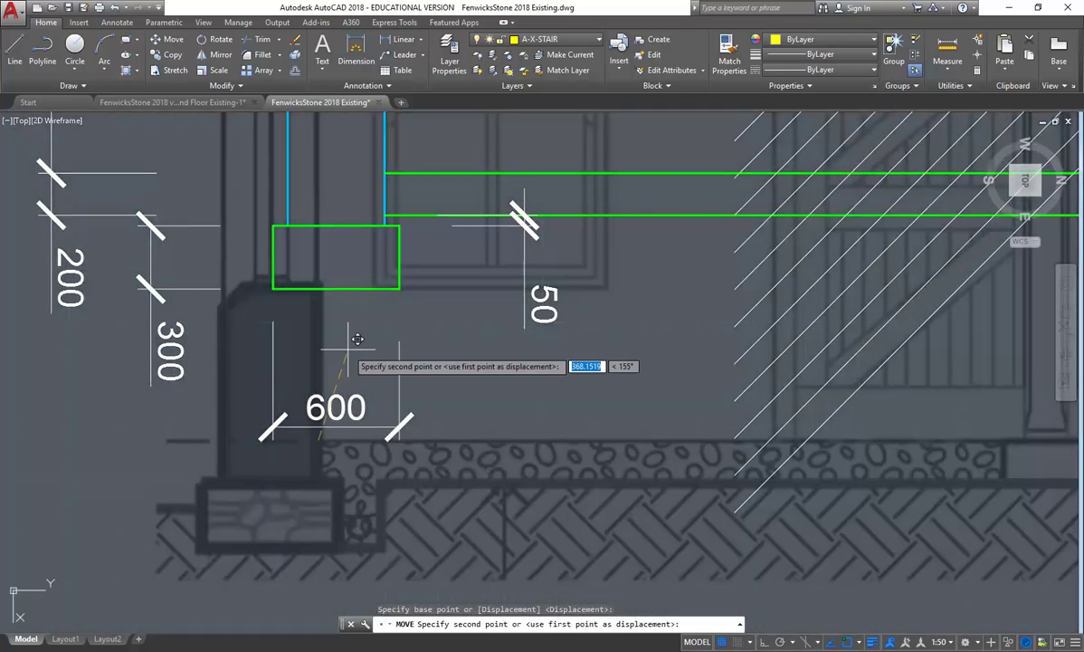
scroll(395, 159, up, 4)
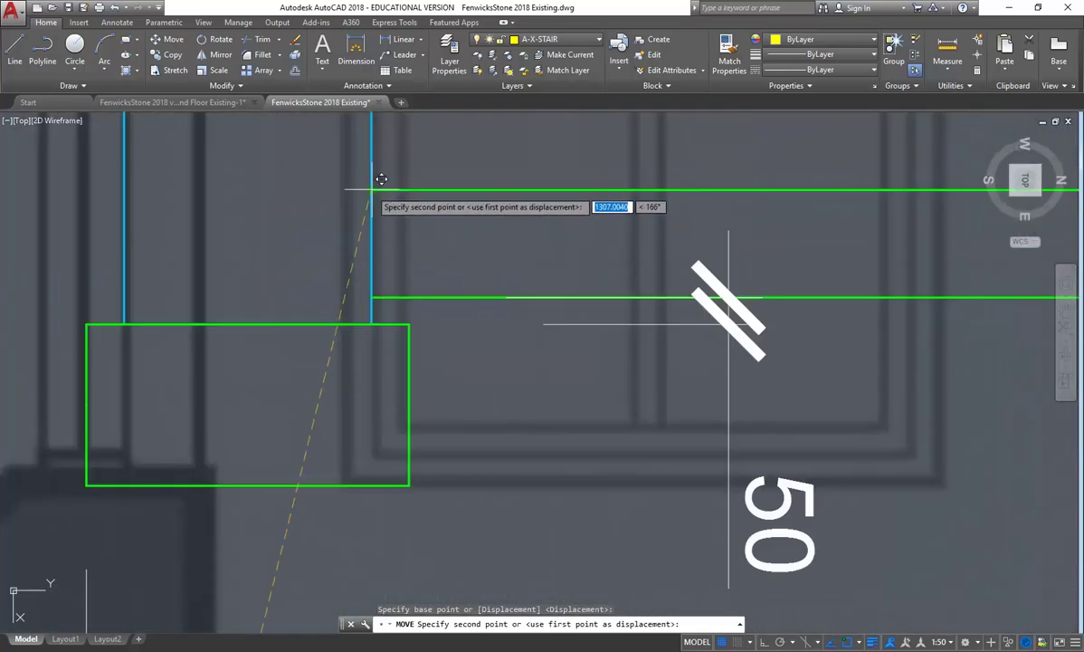
click(371, 190)
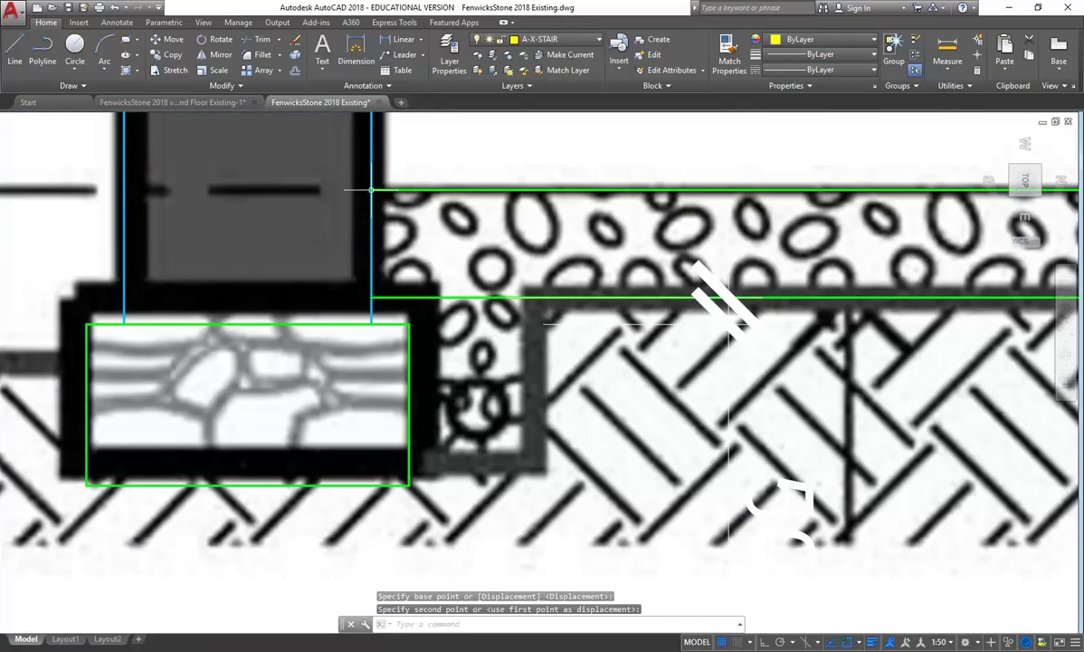
- Examine how the drawn footings, floor slab, walls and upper floor line up with the section image
scroll(363, 376, down, 3)
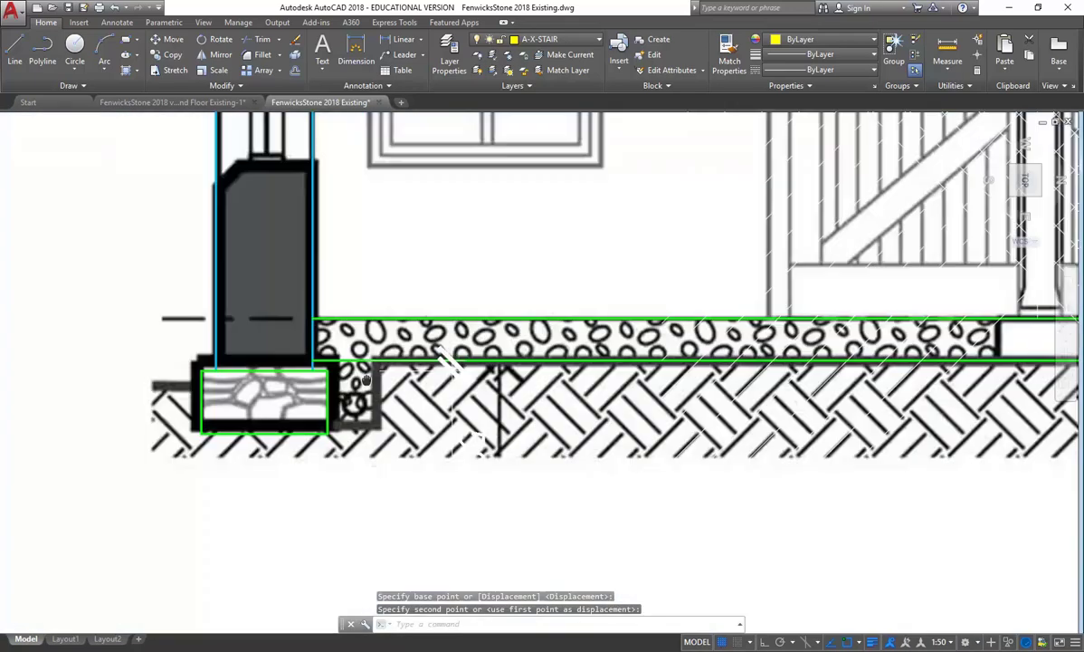
scroll(353, 362, down, 3)
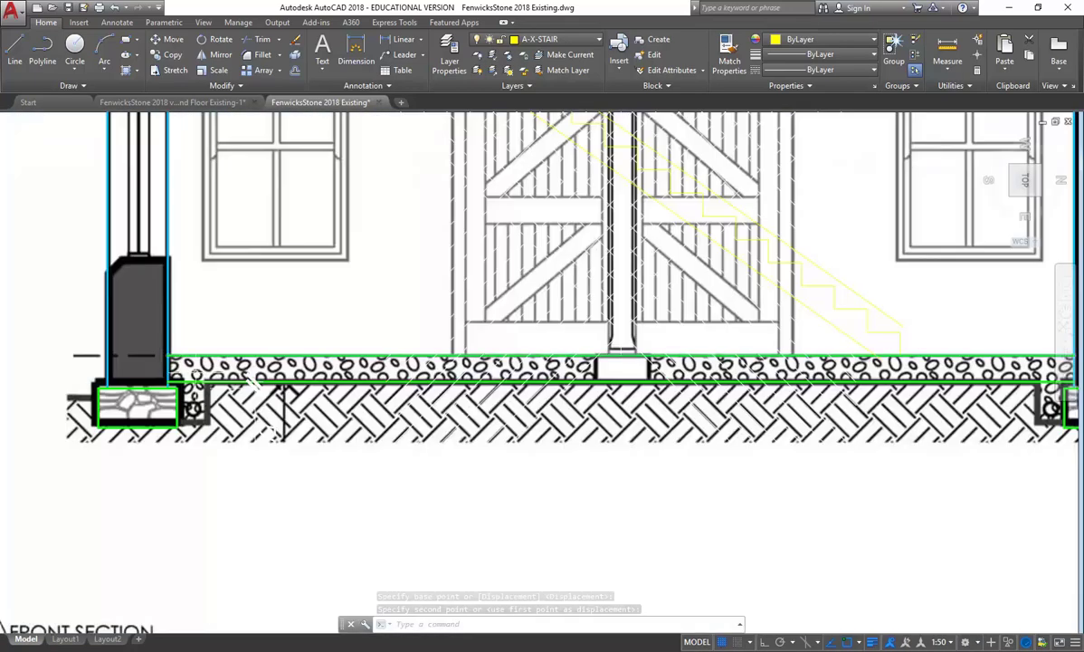
scroll(93, 398, up, 5)
middle_drag(93, 398, 184, 399)
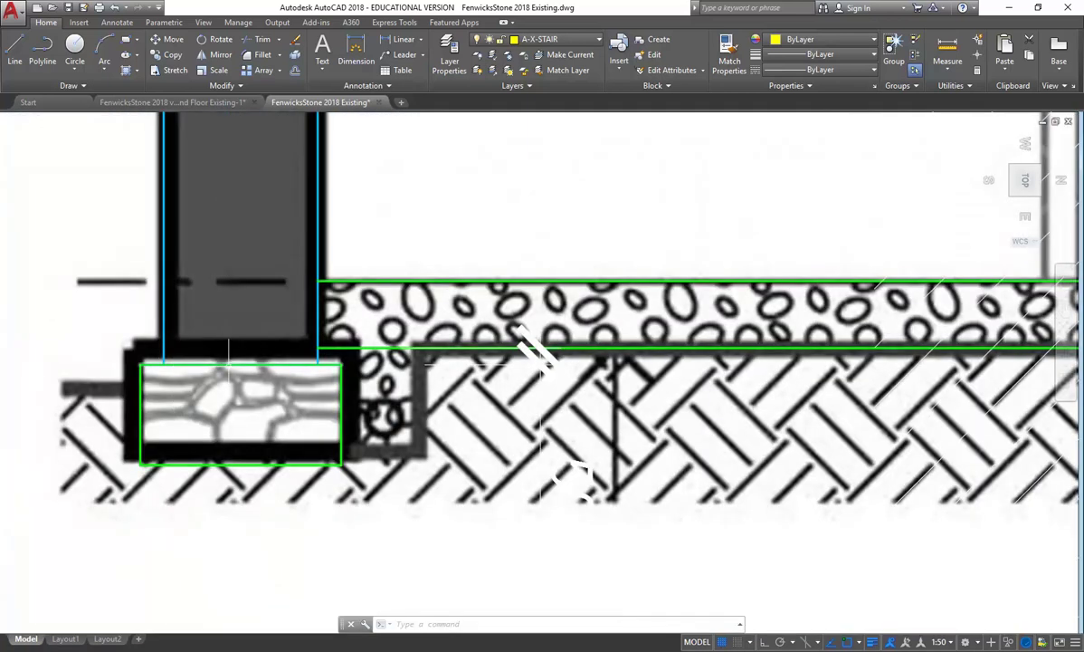
scroll(433, 276, down, 4)
middle_drag(432, 276, 313, 363)
scroll(324, 362, up, 2)
scroll(407, 204, down, 2)
mouse_move(407, 204)
middle_down()
mouse_move(303, 312)
mouse_move(319, 337)
middle_up()
scroll(316, 328, down, 2)
scroll(319, 337, down, 2)
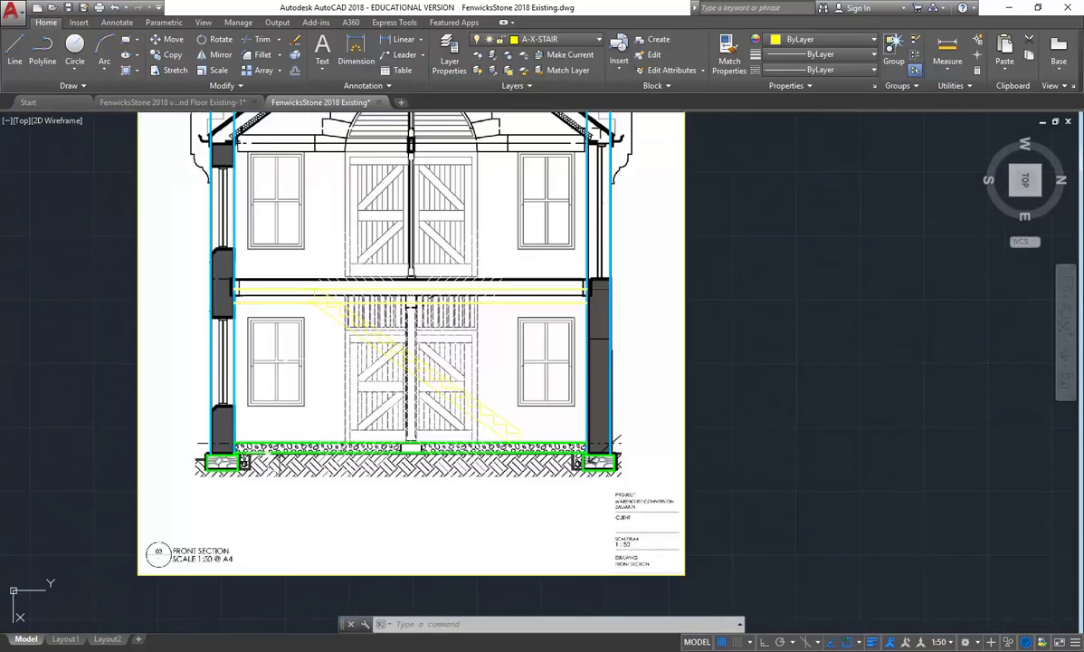
scroll(230, 425, up, 2)
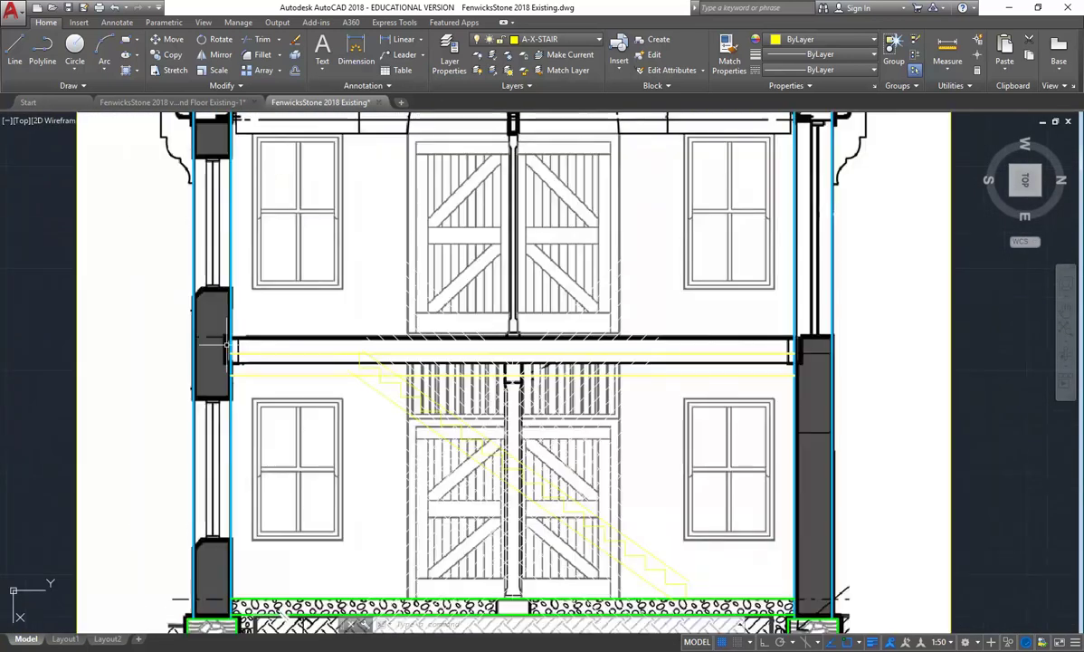
middle_drag(230, 425, 230, 380)
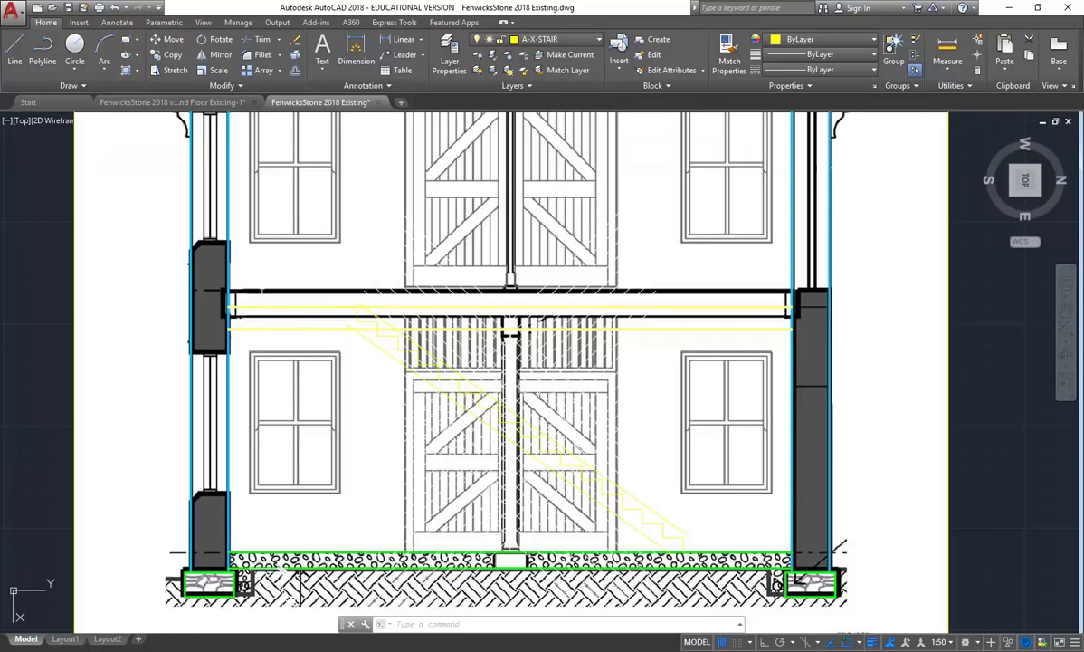
scroll(263, 290, down, 2)
mouse_move(263, 290)
middle_down()
mouse_move(268, 339)
mouse_move(255, 375)
middle_up()
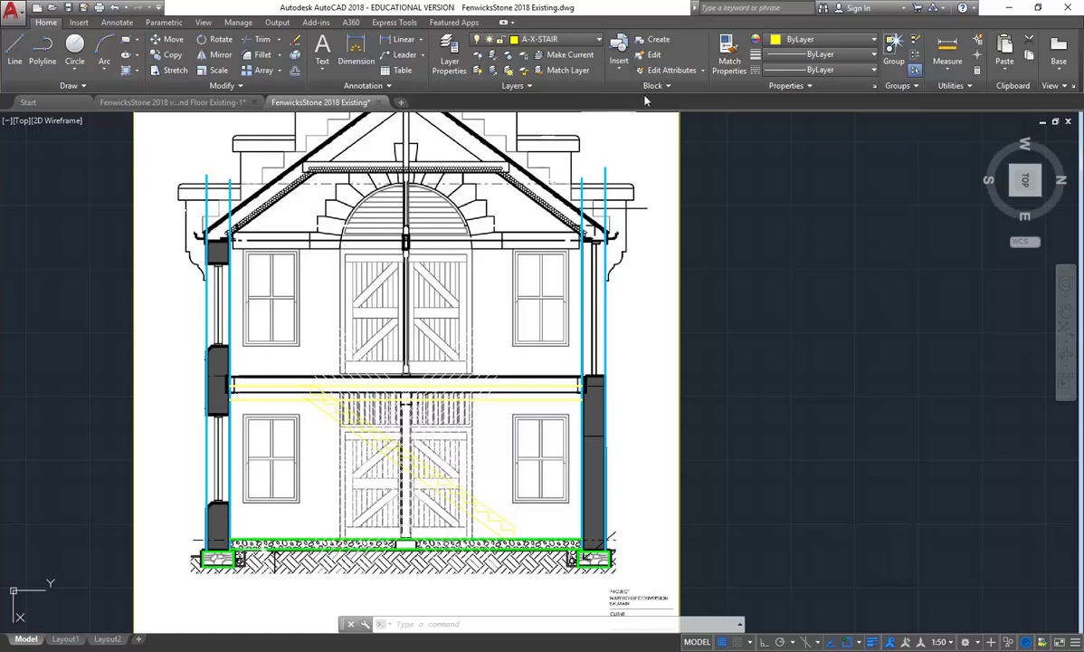
- Measure the height between the drawn upper-floor and ground-floor top lines, and compare the upper floor with the section image
click(952, 44)
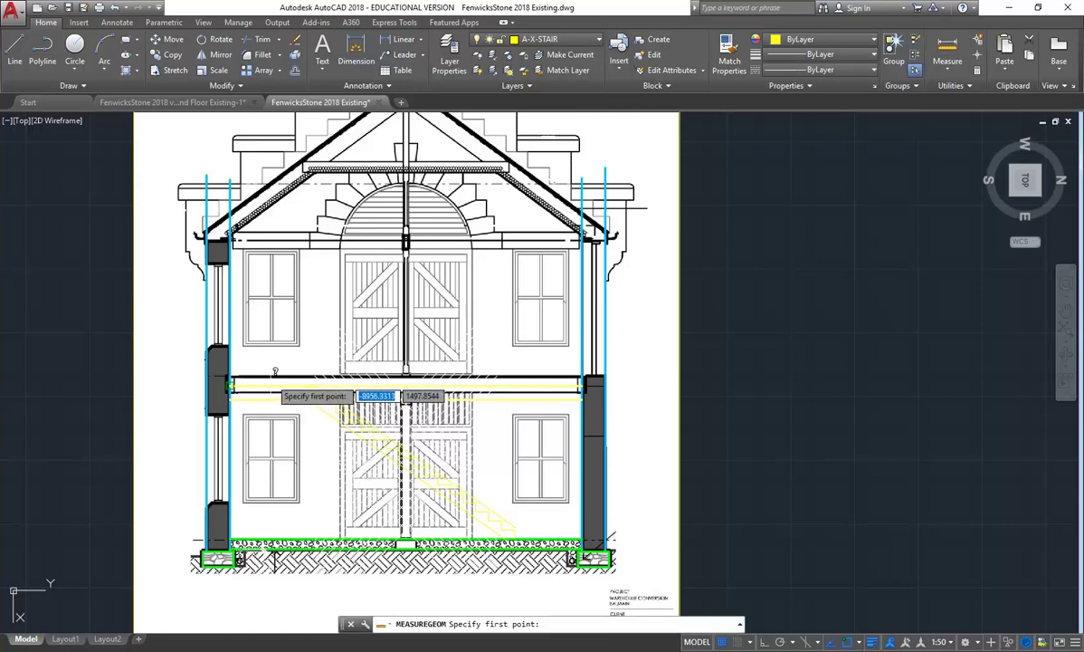
click(262, 385)
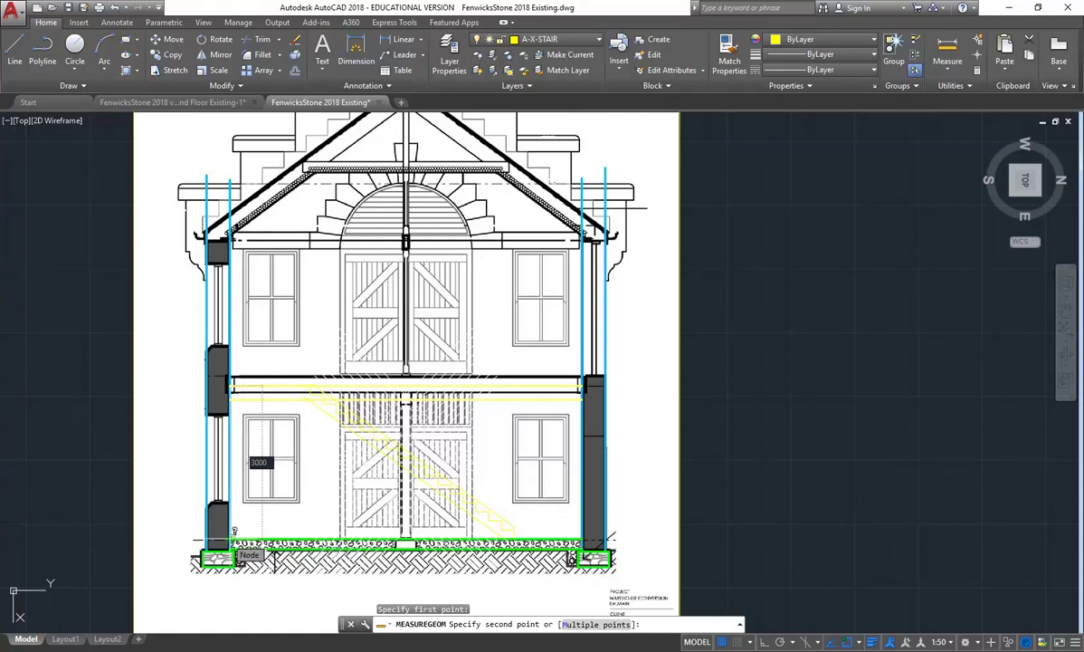
click(235, 535)
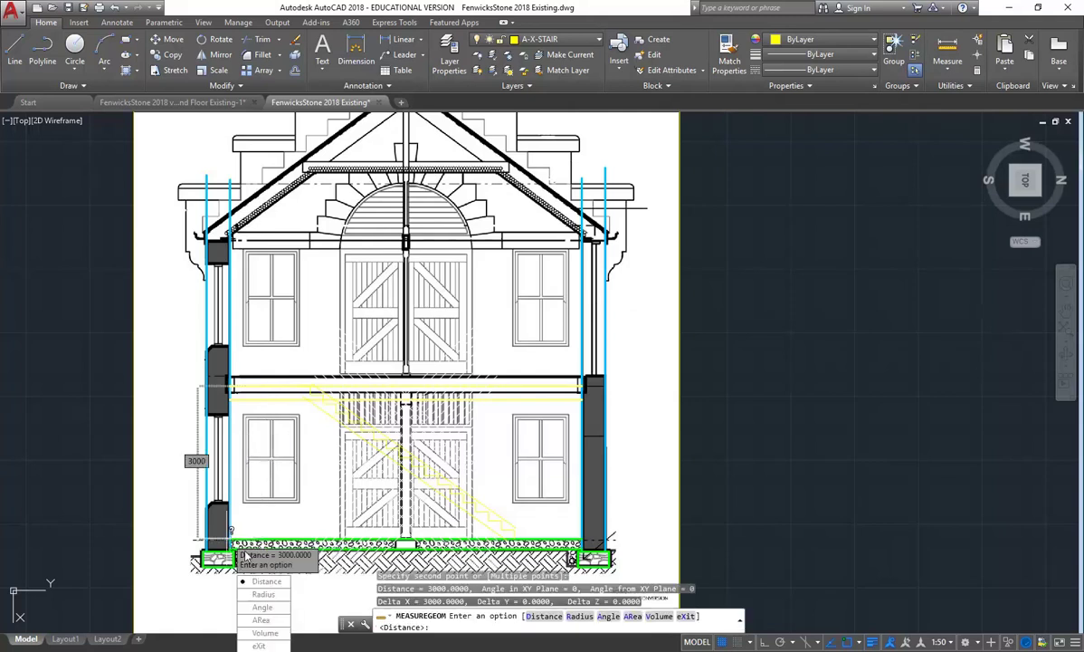
click(259, 645)
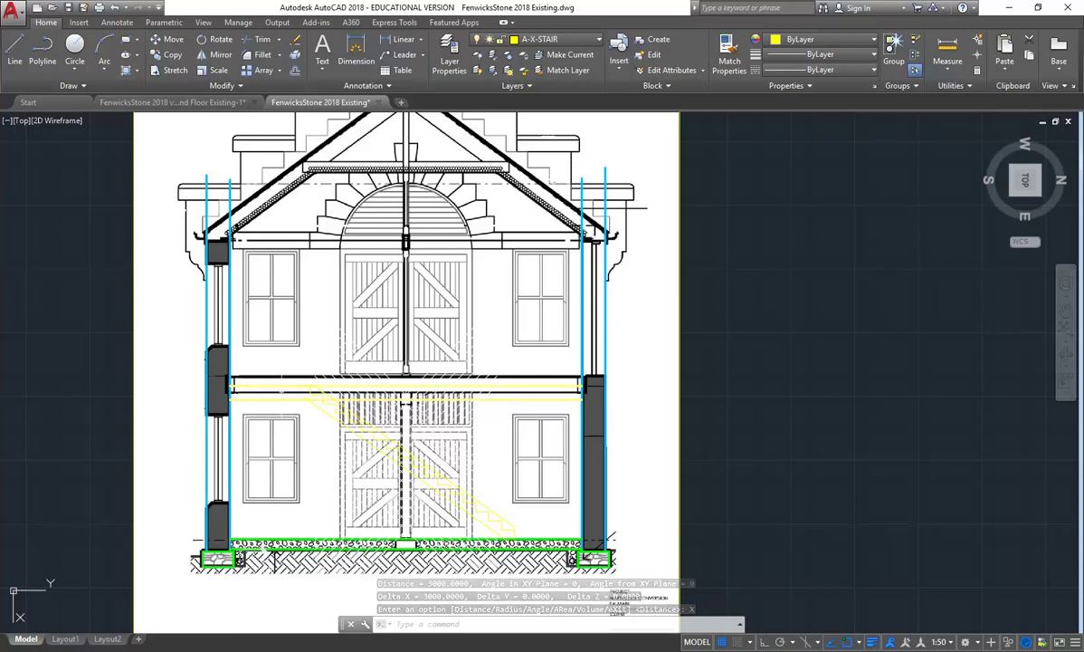
scroll(217, 398, up, 5)
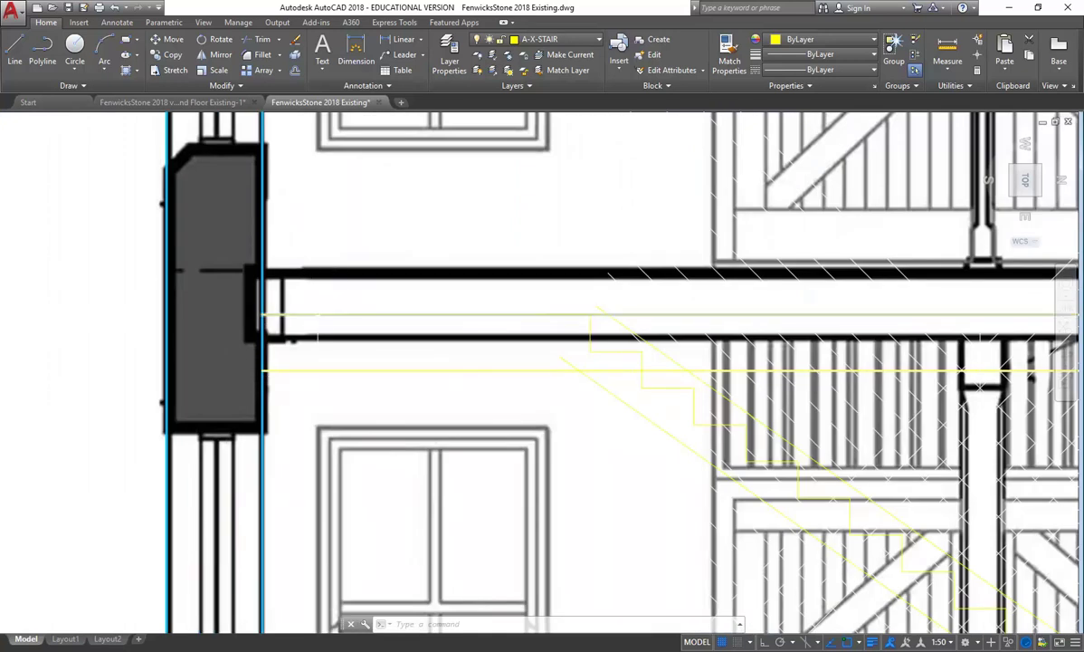
scroll(316, 310, down, 5)
middle_drag(318, 308, 248, 371)
scroll(237, 326, down, 2)
scroll(245, 298, up, 2)
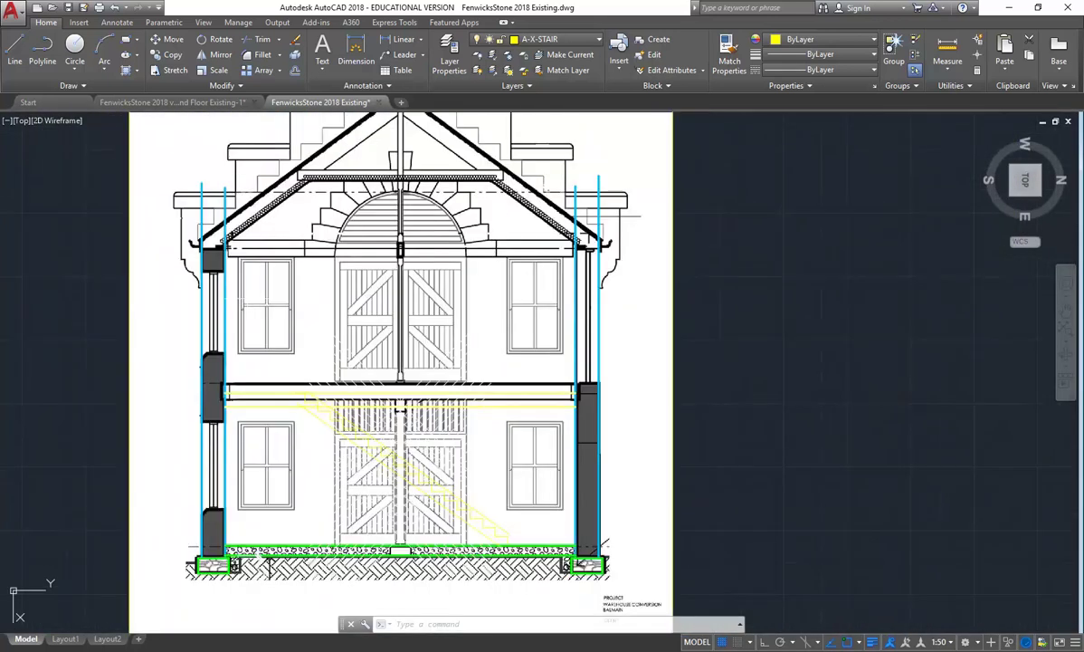
middle_drag(262, 303, 244, 312)
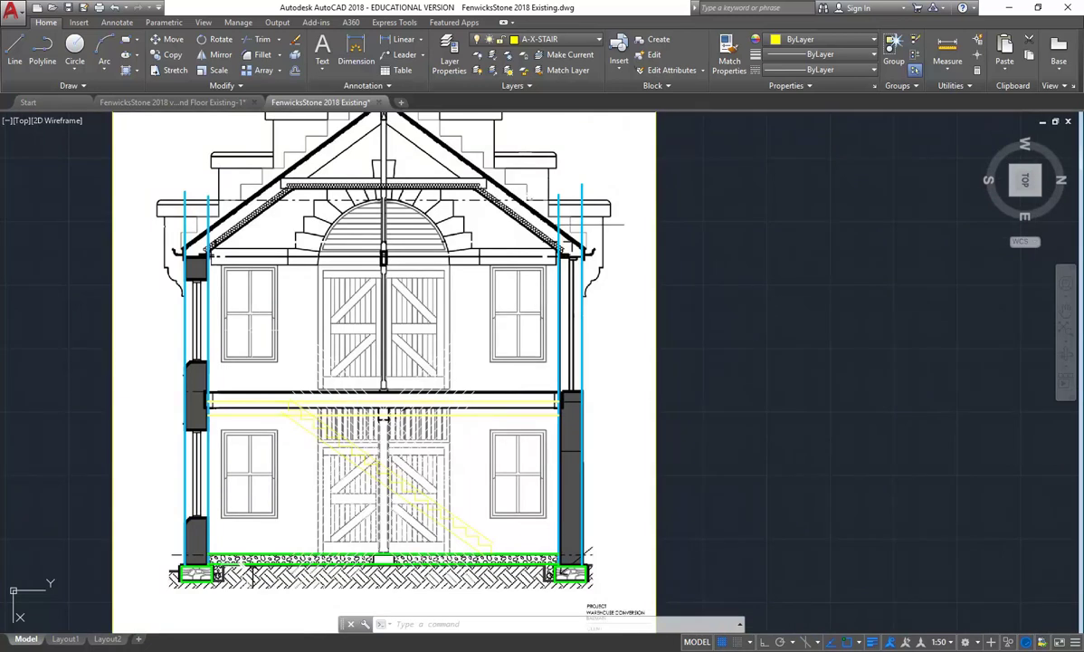
- Regenerate the drawing and set the front section image's fade to 56
text(re)
key(Return)
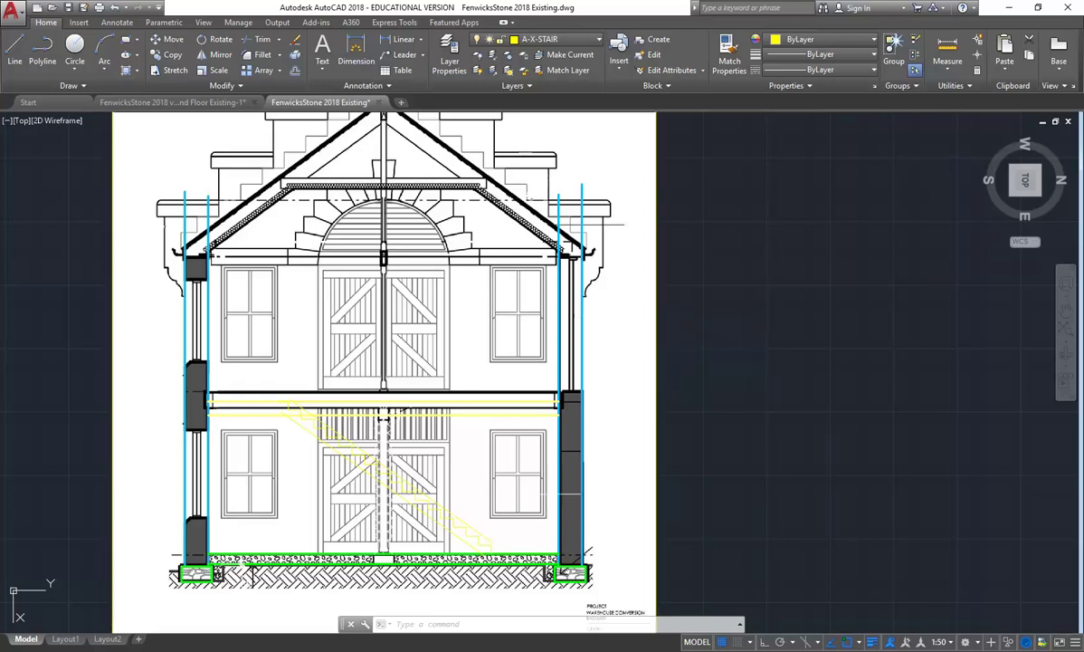
click(657, 384)
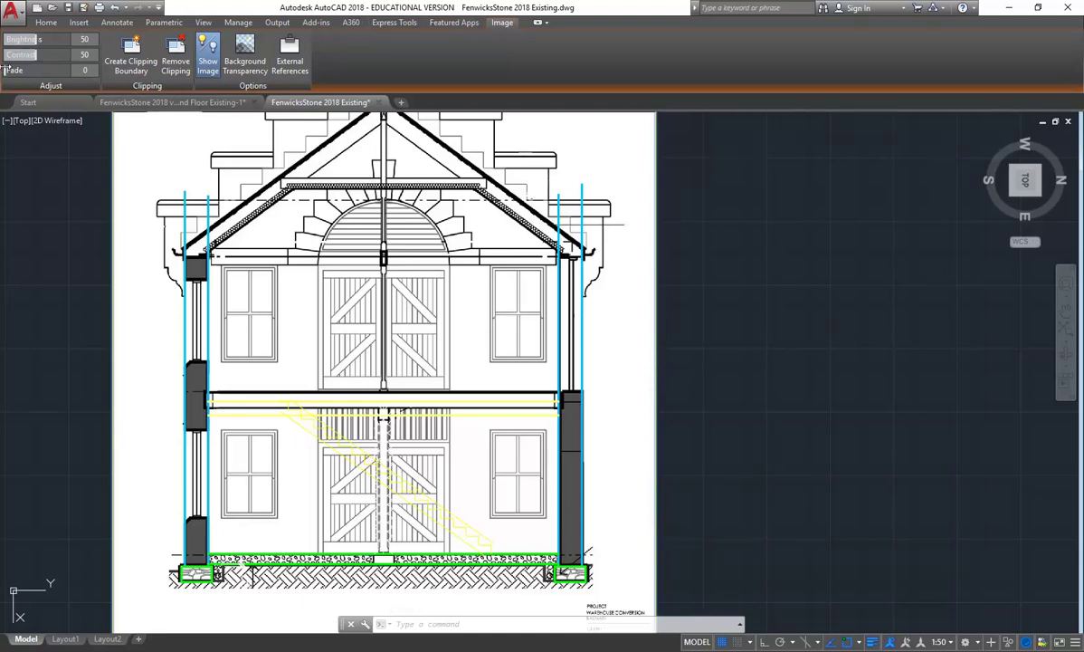
drag(5, 69, 47, 71)
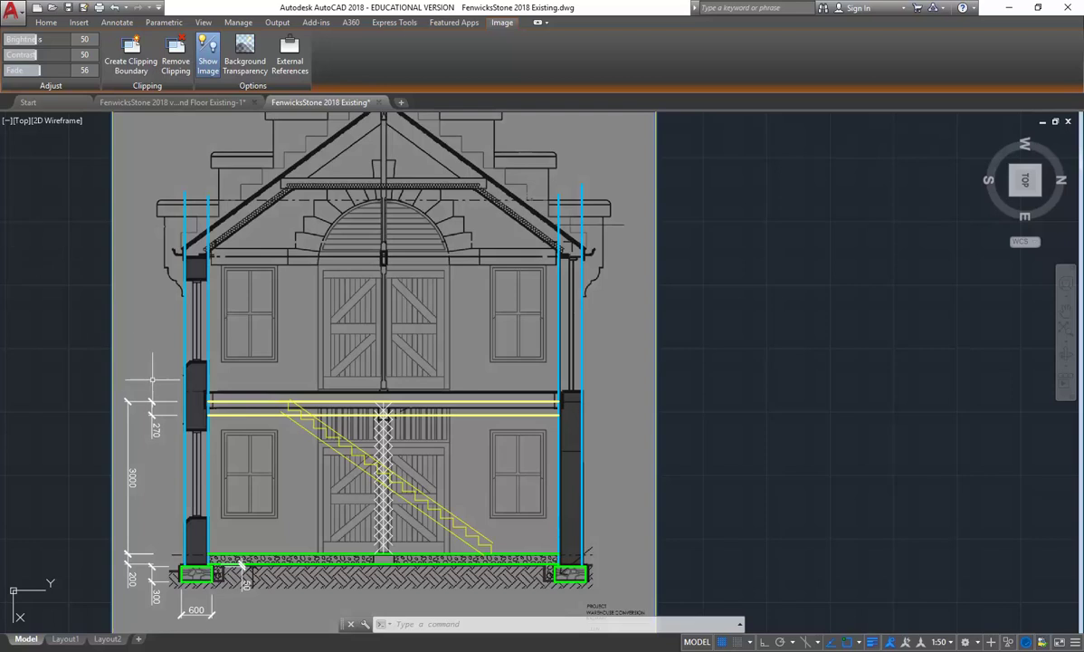
- Switch to Acrobat Reader, review the drawing requirements on page 4 of the Construction 1 assessment PDF, and return to the drawing
mouse_move(252, 396)
key(alt+Tab)
scroll(186, 361, up, 15)
scroll(186, 361, up, 12)
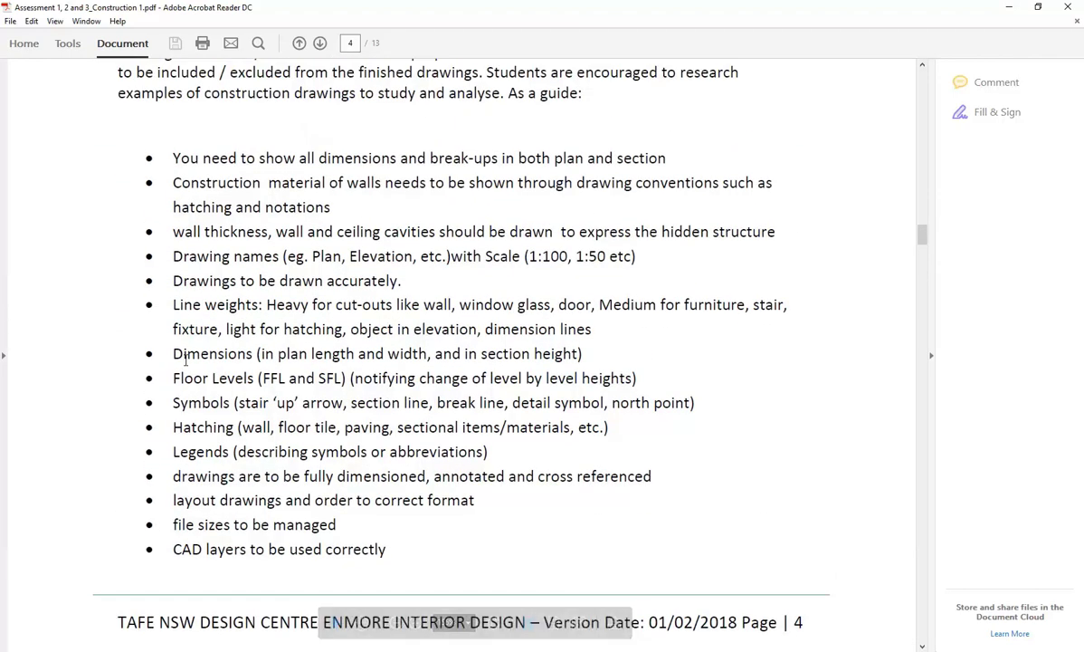
click(1012, 8)
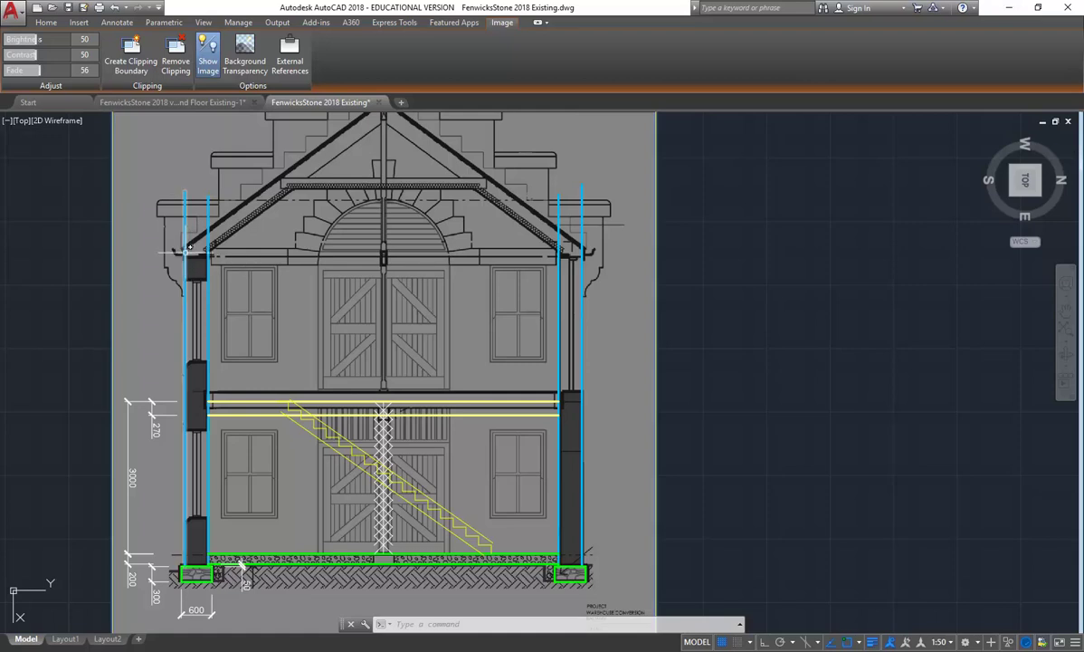
middle_drag(275, 187, 292, 237)
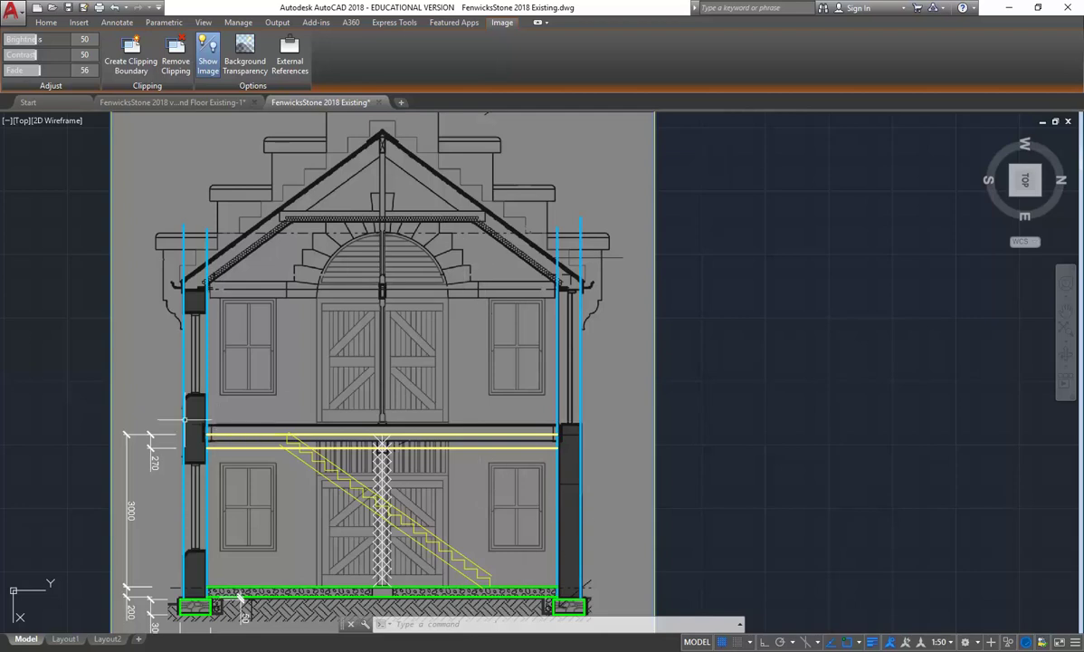
mouse_move(110, 258)
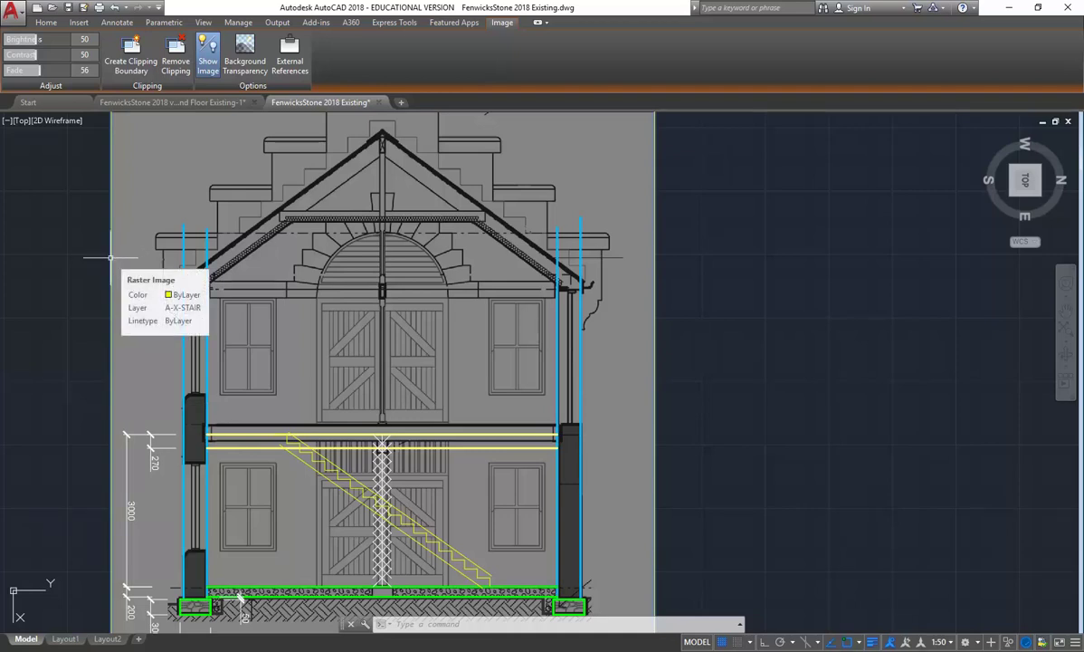